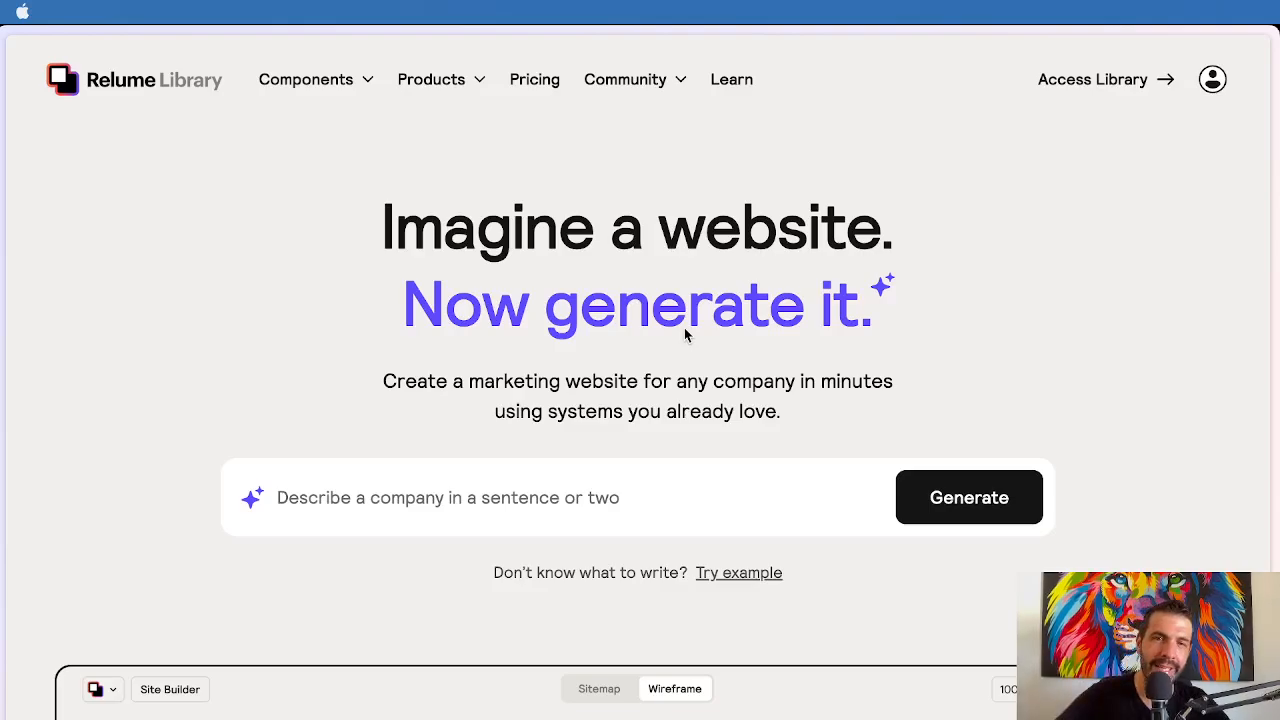
Step: Start editing the company description in the site generator prompt on the Relume home page
{"action": "left_click", "coordinate": [685, 328]}
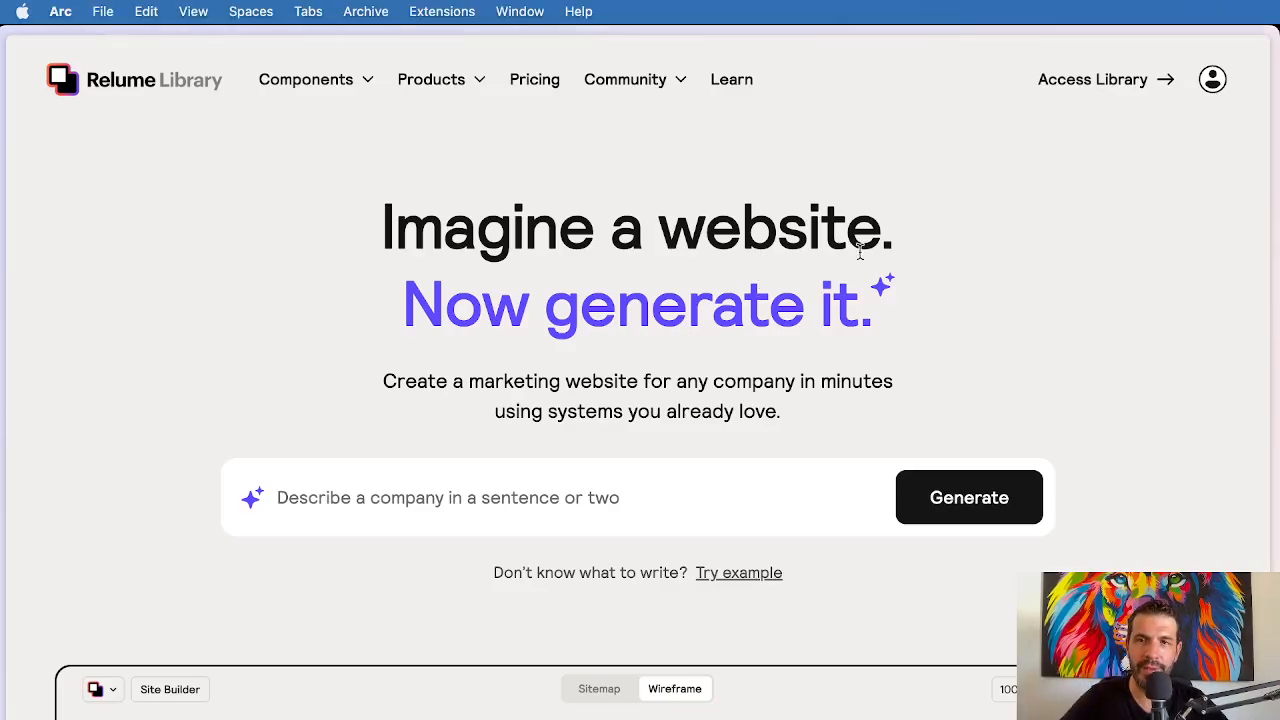
{"action": "scroll", "coordinate": [570, 270], "scroll_direction": "down", "scroll_amount": 5}
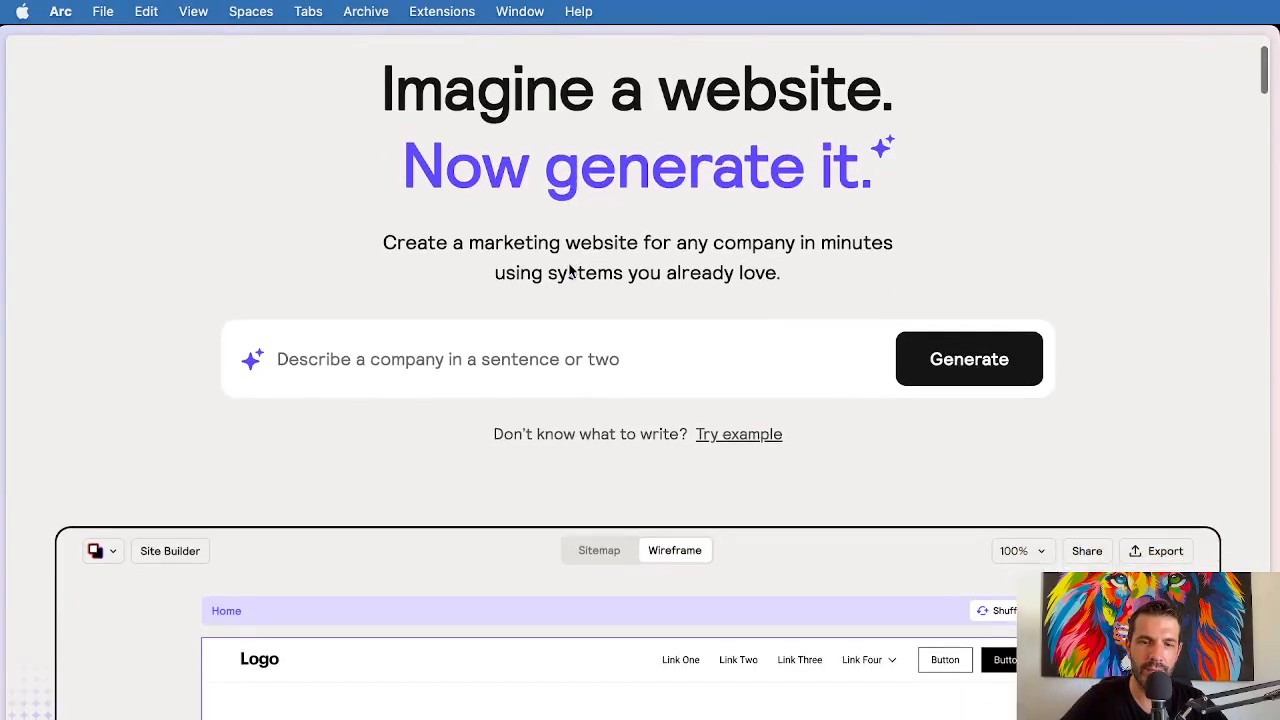
{"action": "left_click", "coordinate": [377, 275]}
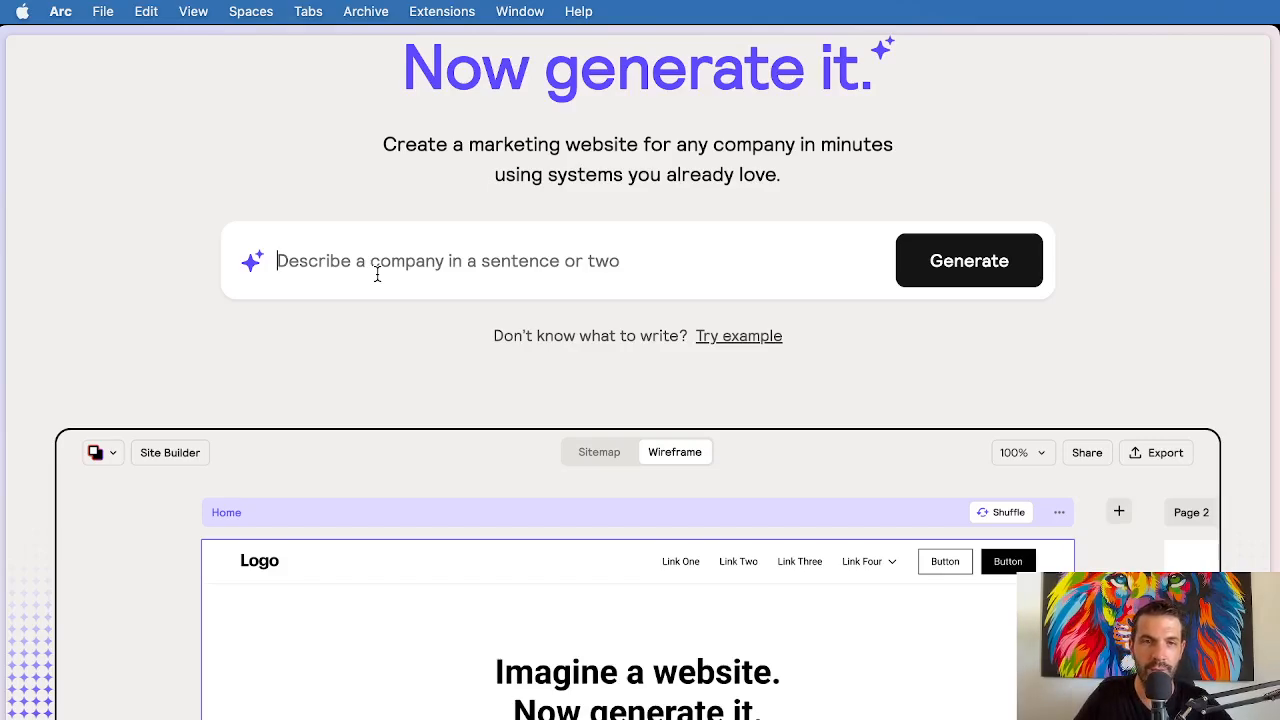
{"action": "key", "text": "super+Tab"}
{"action": "key", "text": "super+Tab"}
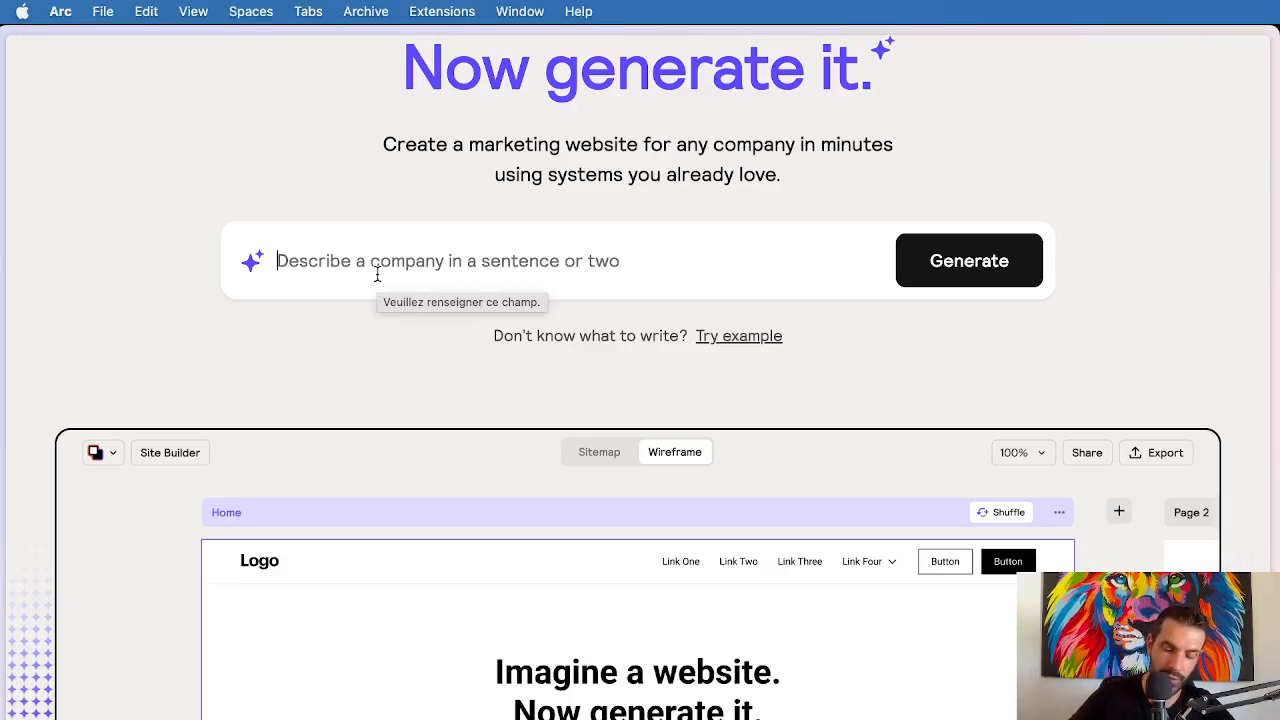
{"action": "type", "text": "Coiffure"}
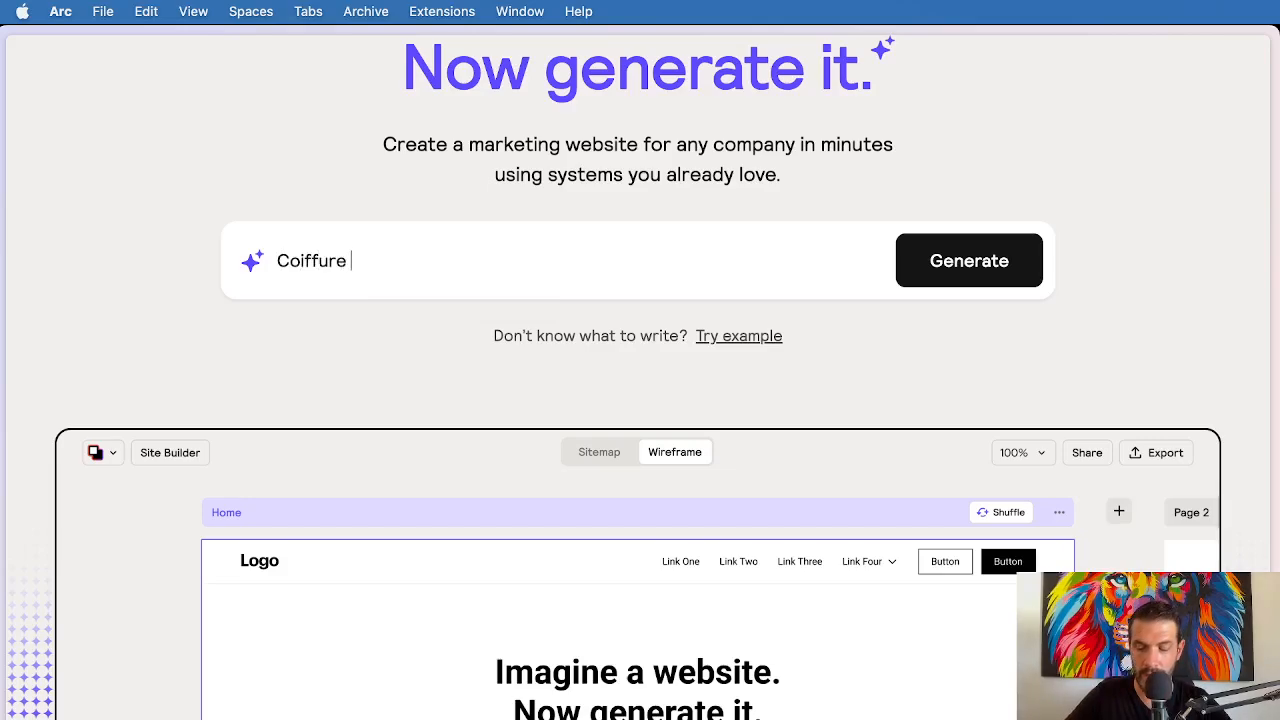
{"action": "type", "text": " à domicil"}
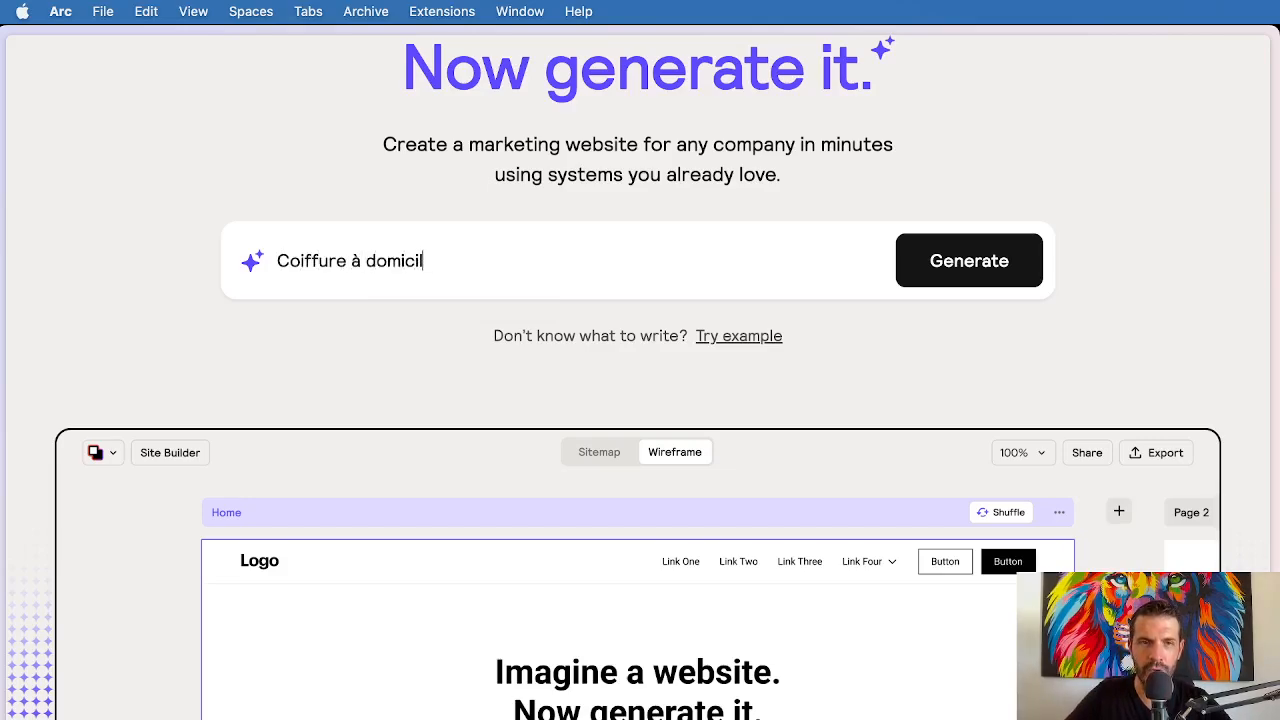
{"action": "key", "text": "BackSpace"}
{"action": "key", "text": "BackSpace"}
{"action": "key", "text": "BackSpace"}
{"action": "key", "text": "BackSpace"}
{"action": "key", "text": "BackSpace"}
{"action": "key", "text": "BackSpace"}
{"action": "key", "text": "BackSpace"}
{"action": "key", "text": "BackSpace"}
{"action": "key", "text": "BackSpace"}
{"action": "key", "text": "BackSpace"}
{"action": "key", "text": "BackSpace"}
{"action": "key", "text": "BackSpace"}
{"action": "key", "text": "BackSpace"}
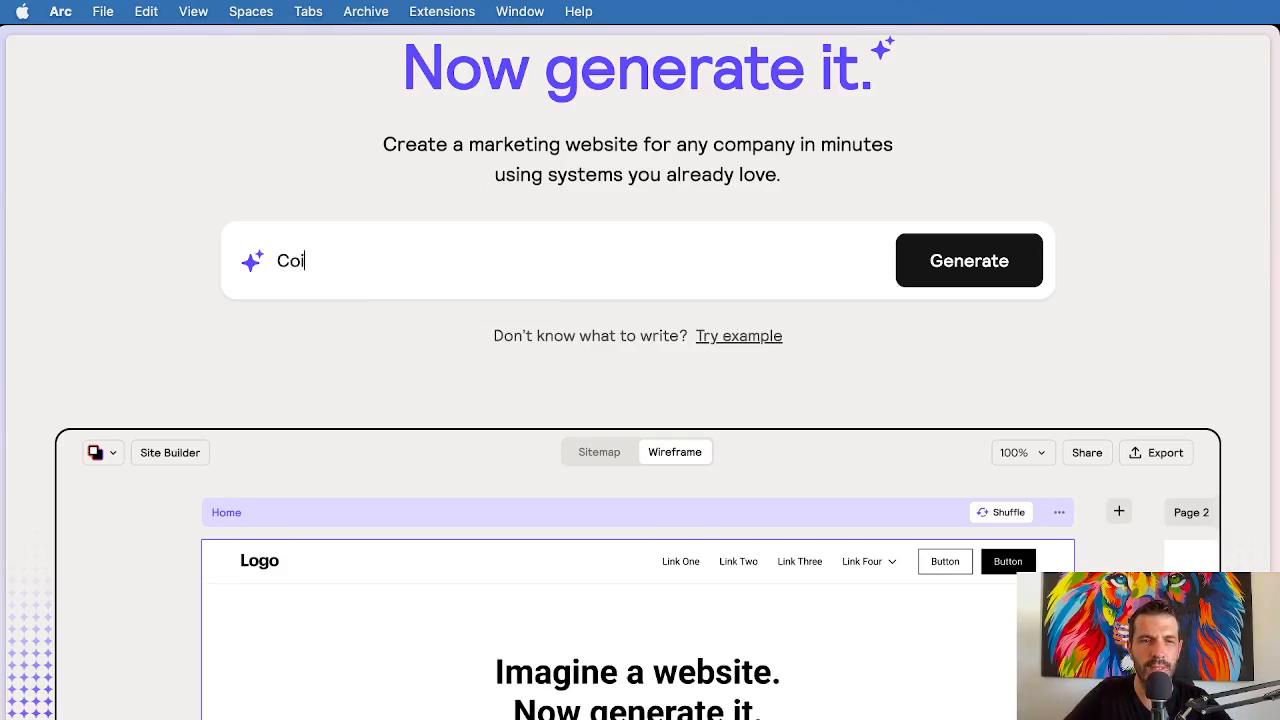
Step: Enter "Salon de coiffure à Paris" as the company description and submit it to the site generator
{"action": "type", "text": "Salon de coif"}
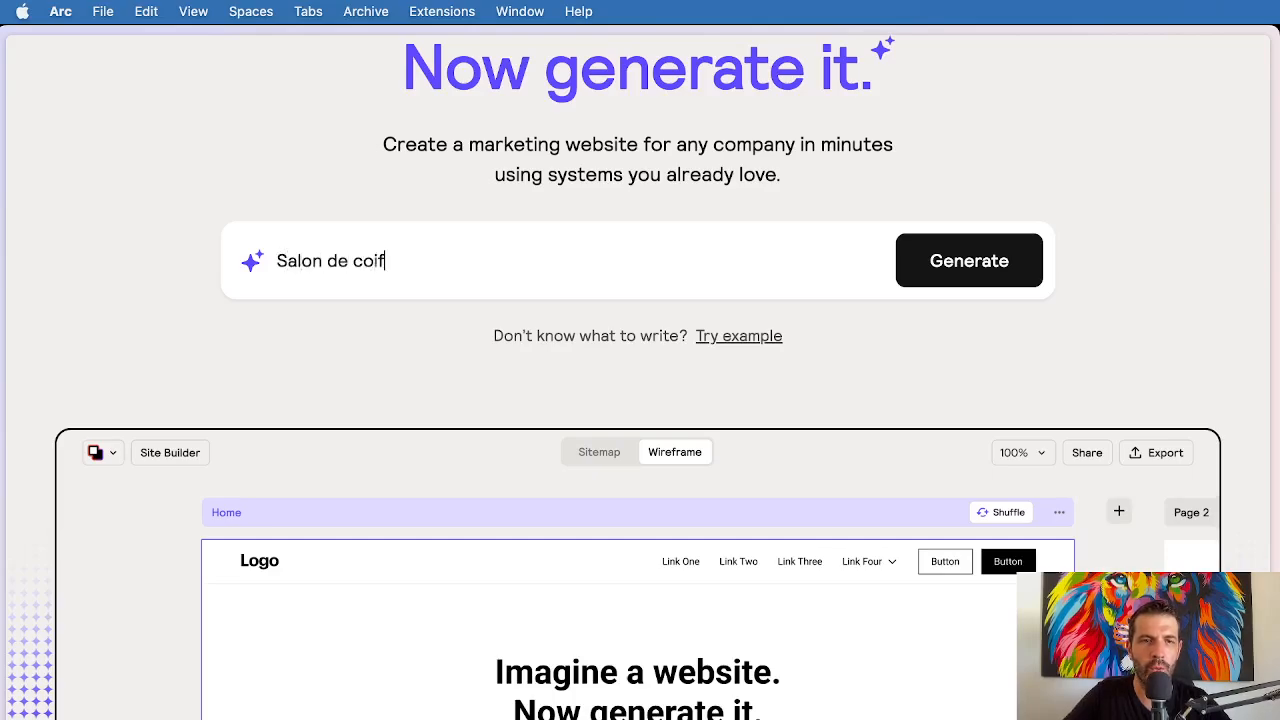
{"action": "type", "text": "fure à Paris"}
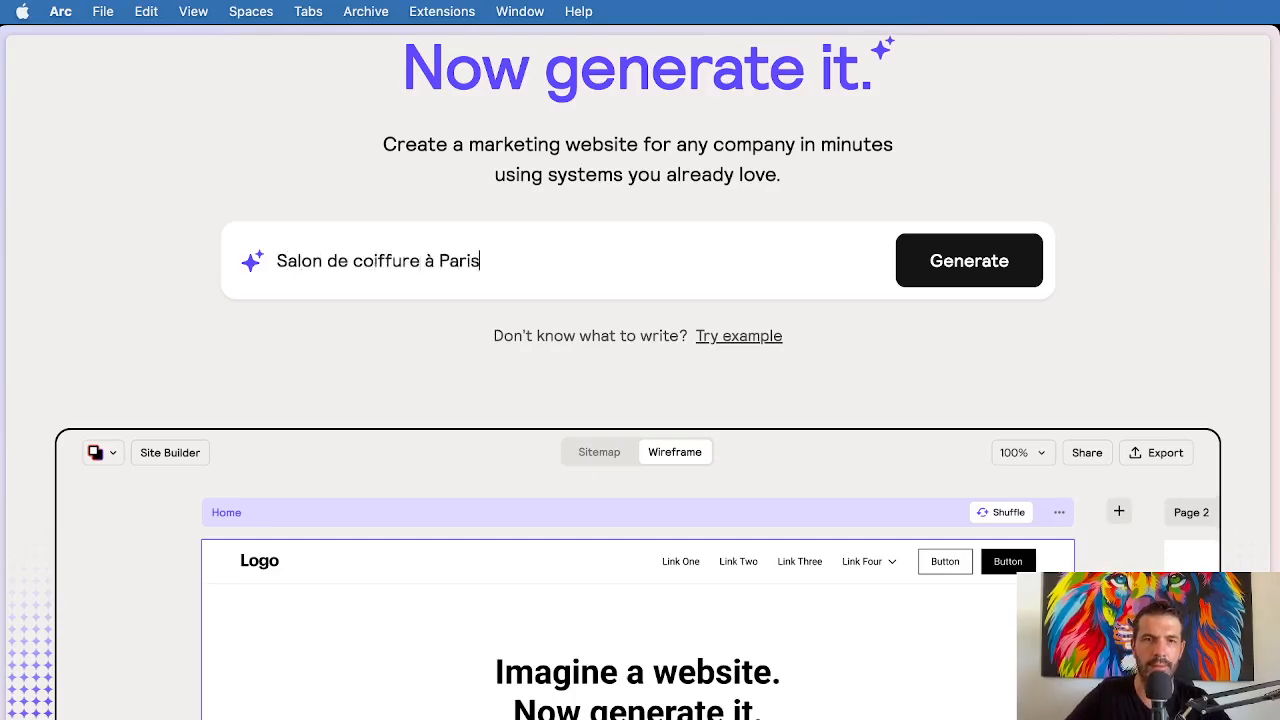
{"action": "left_click", "coordinate": [1000, 274]}
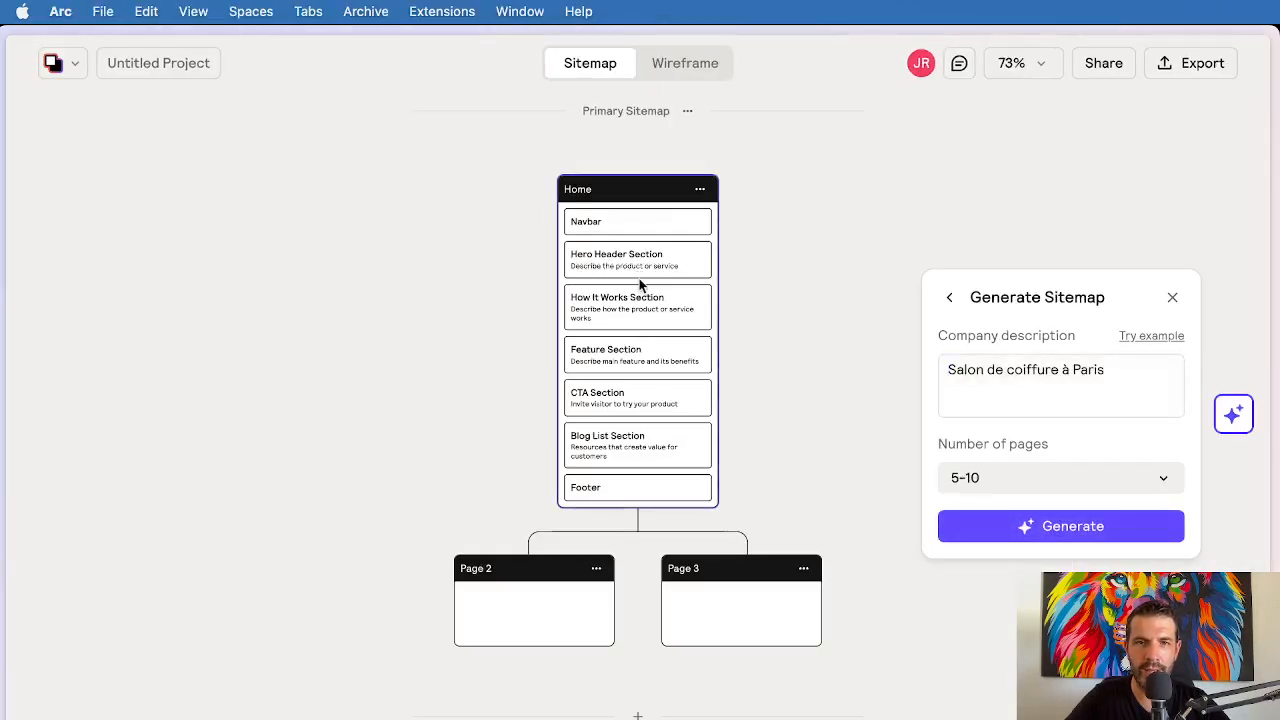
{"action": "left_click", "coordinate": [835, 295]}
{"action": "left_click", "coordinate": [835, 299]}
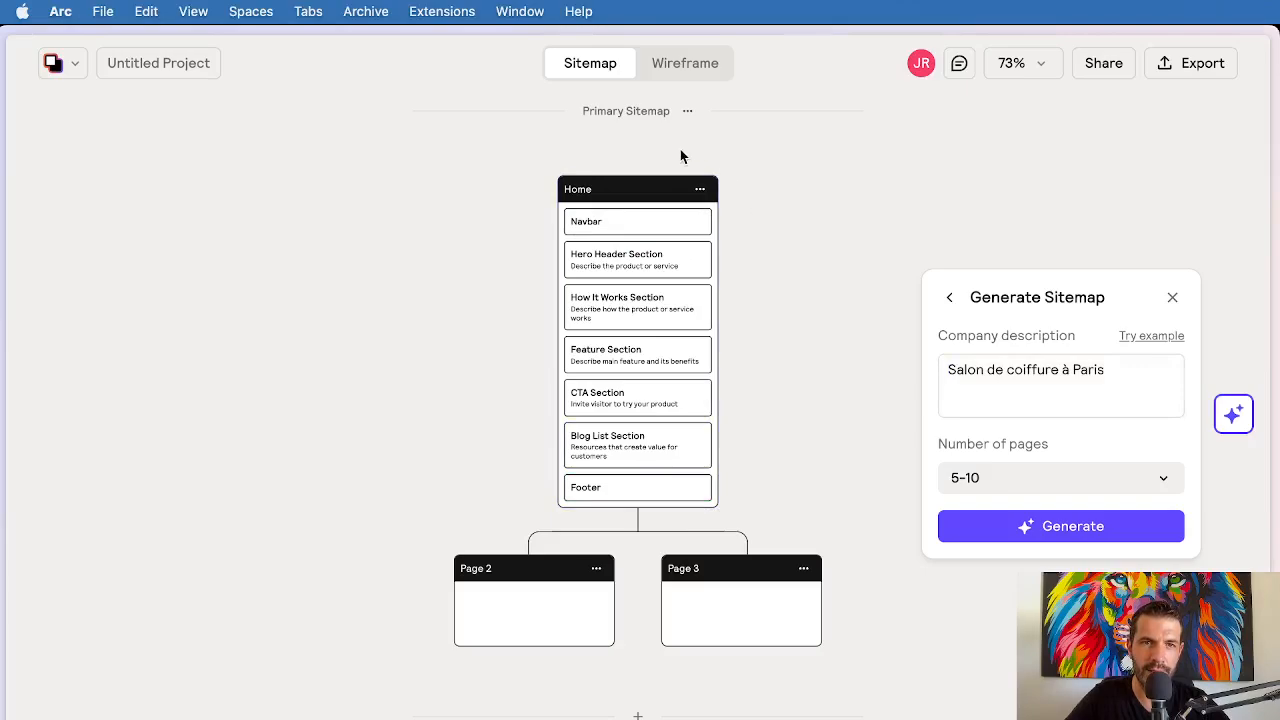
{"action": "left_click", "coordinate": [653, 200]}
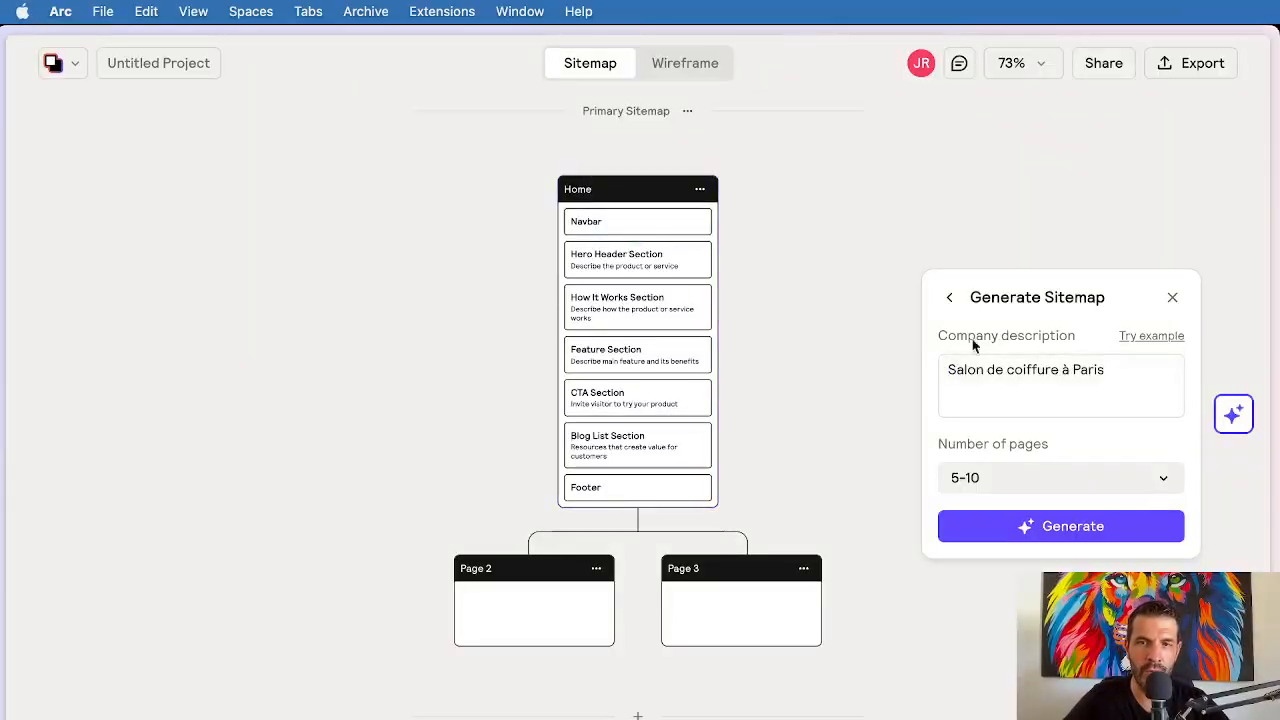
{"action": "left_click_drag", "start_coordinate": [1080, 398], "coordinate": [952, 360]}
{"action": "left_click", "coordinate": [1019, 403]}
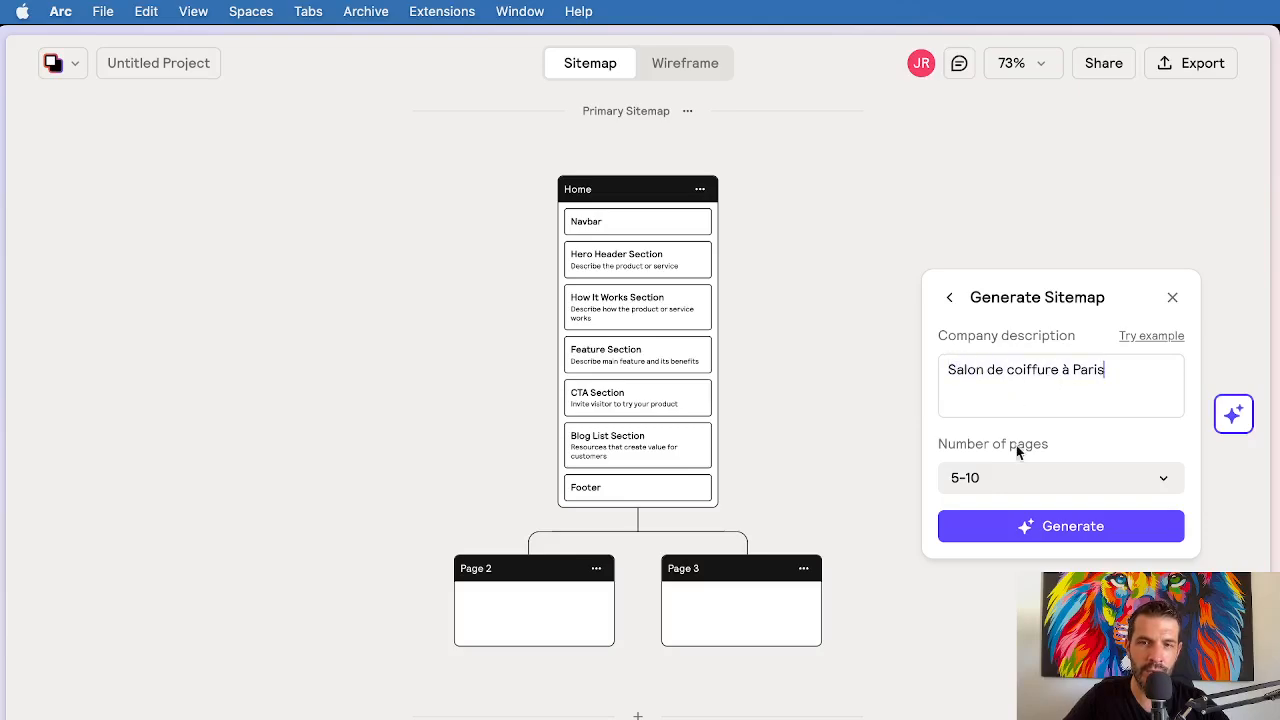
Step: Set the number of pages to 1-5 and generate the sitemap from the company description
{"action": "left_click", "coordinate": [1023, 493]}
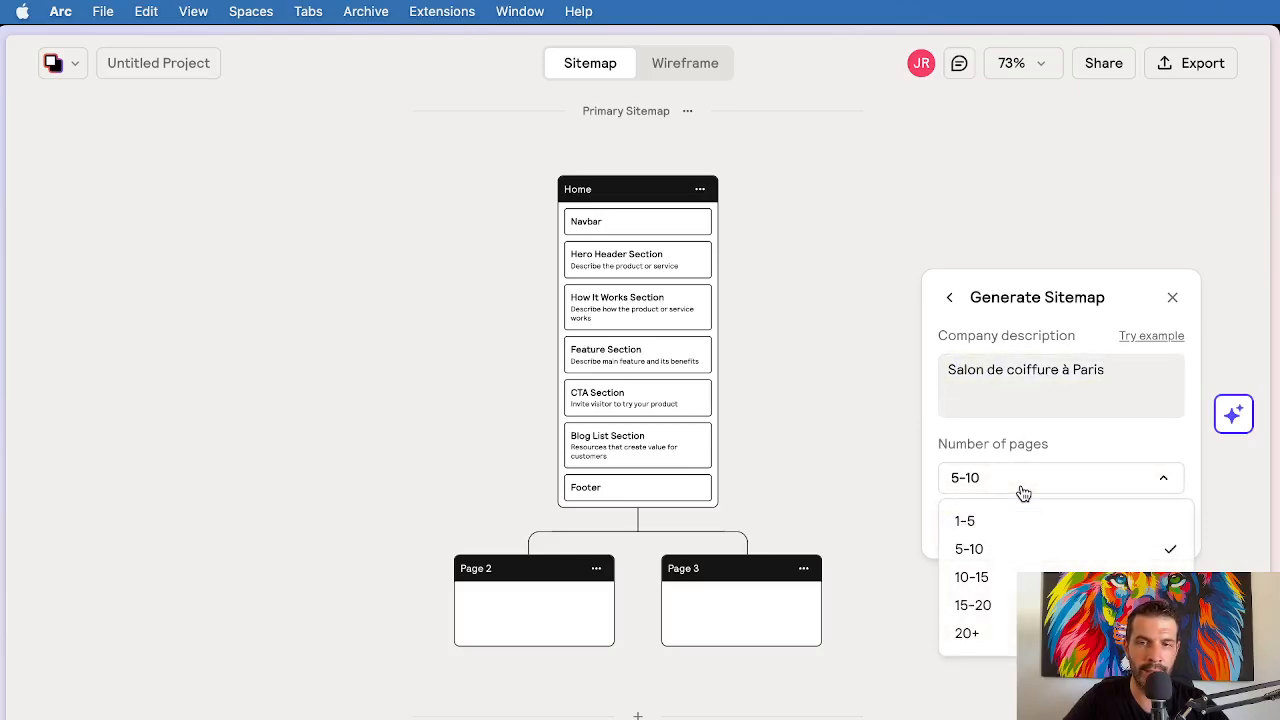
{"action": "left_click", "coordinate": [1007, 528]}
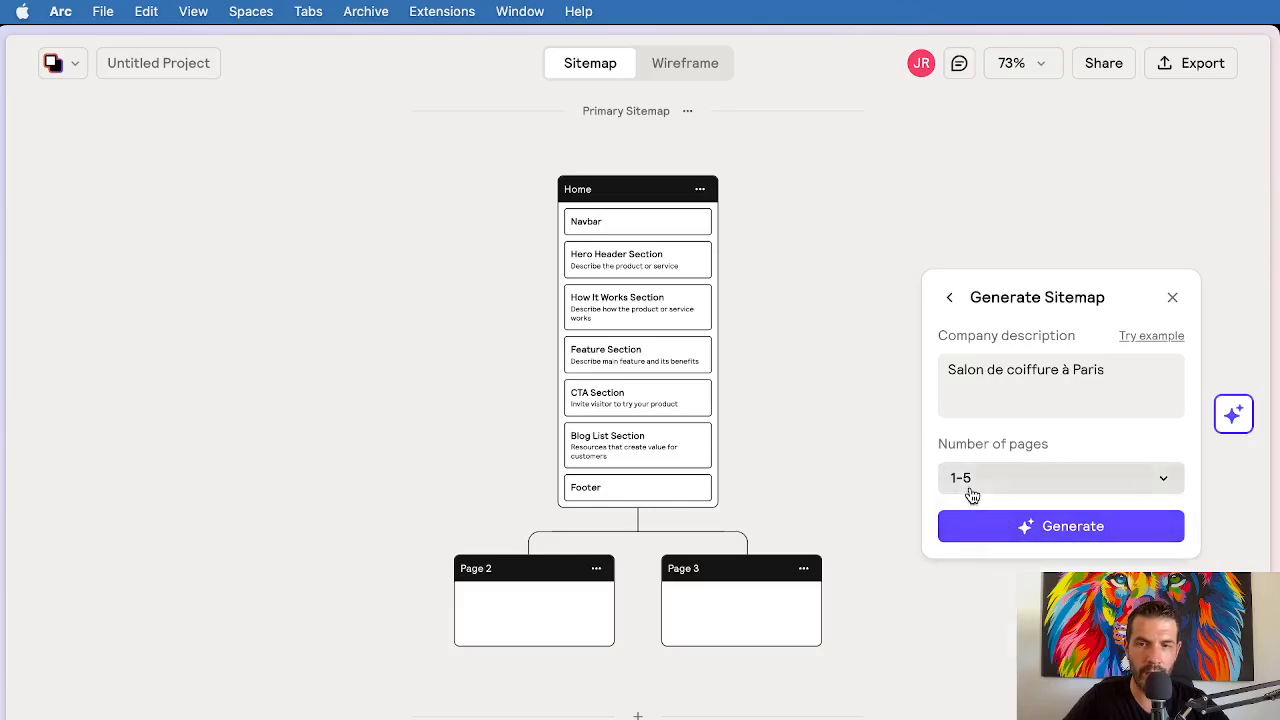
{"action": "left_click", "coordinate": [1004, 537]}
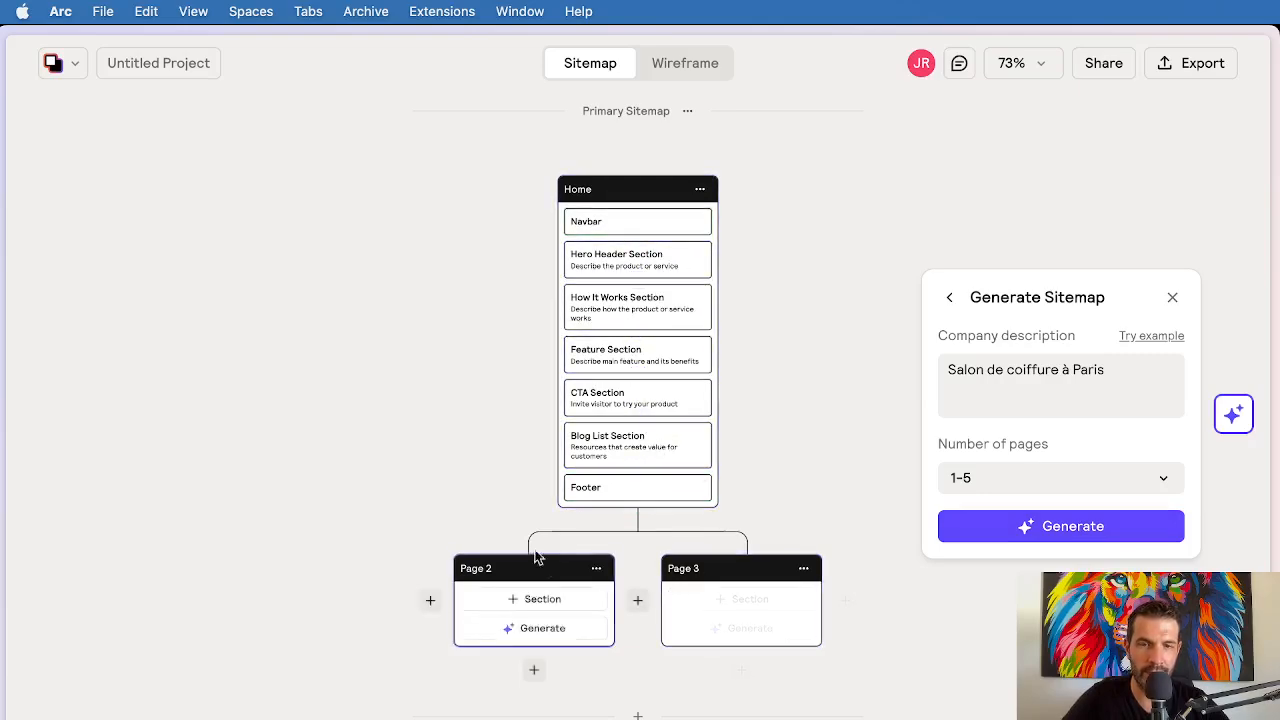
{"action": "left_click", "coordinate": [1023, 530]}
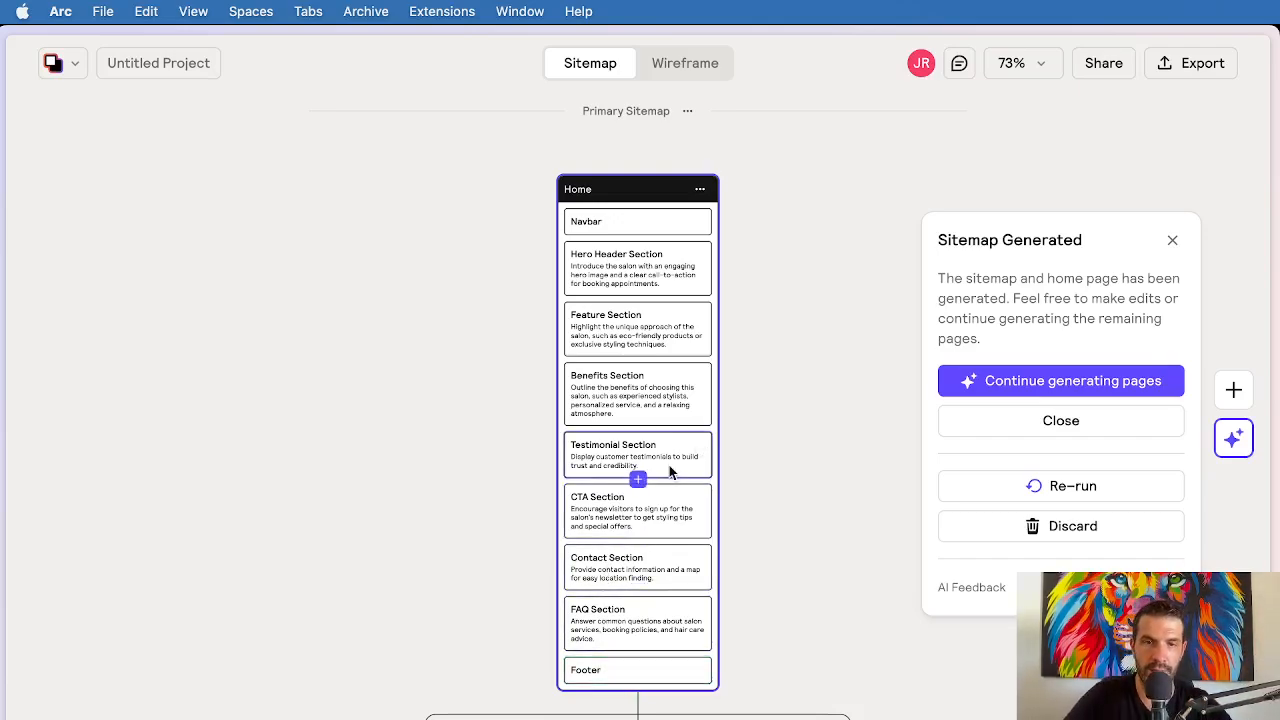
Step: Examine the pages of the generated sitemap and the section options of the Home page's Navbar
{"action": "scroll", "coordinate": [589, 466], "scroll_direction": "down", "scroll_amount": 3}
{"action": "scroll", "coordinate": [404, 670], "scroll_direction": "down", "scroll_amount": 2}
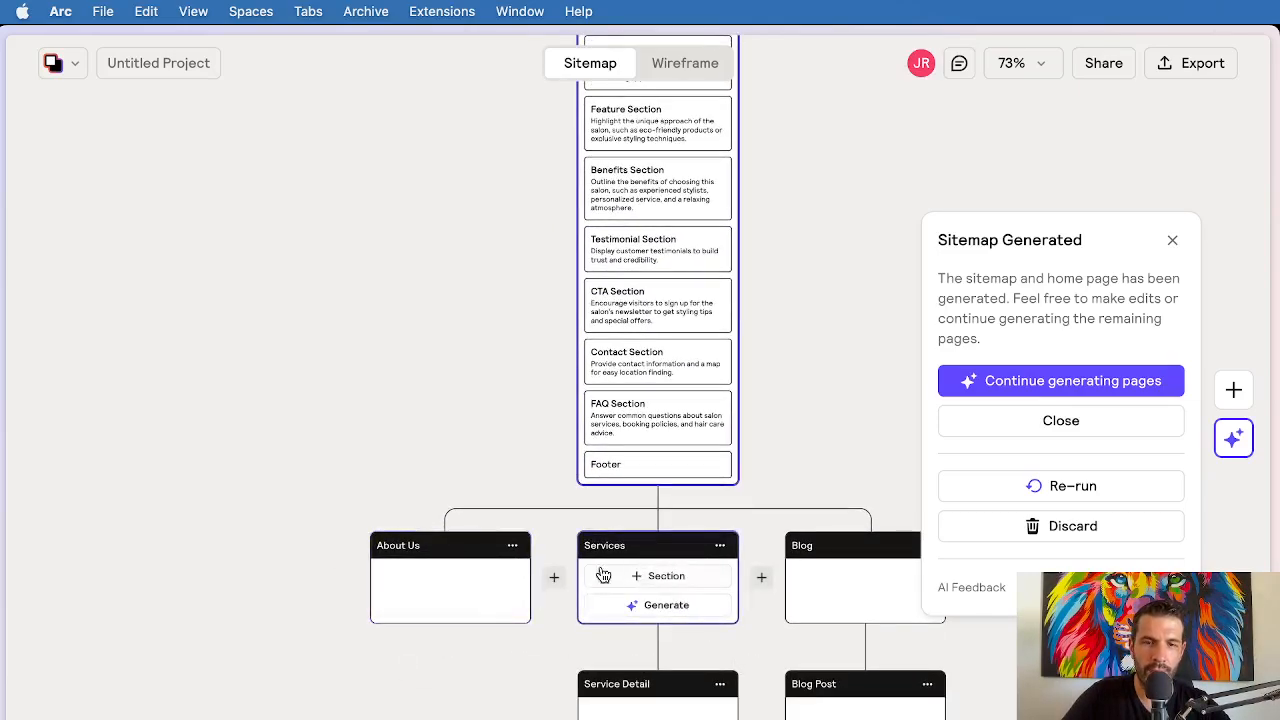
{"action": "scroll", "coordinate": [651, 553], "scroll_direction": "right", "scroll_amount": 2}
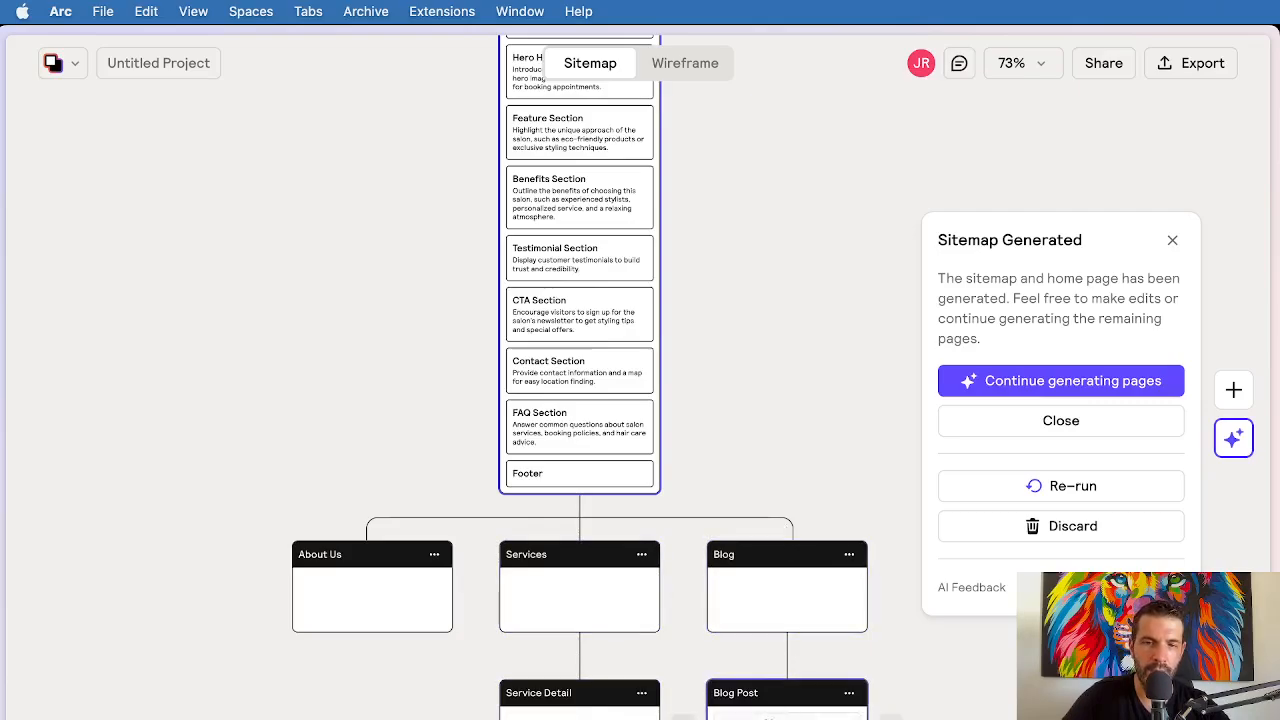
{"action": "scroll", "coordinate": [755, 632], "scroll_direction": "down", "scroll_amount": 2}
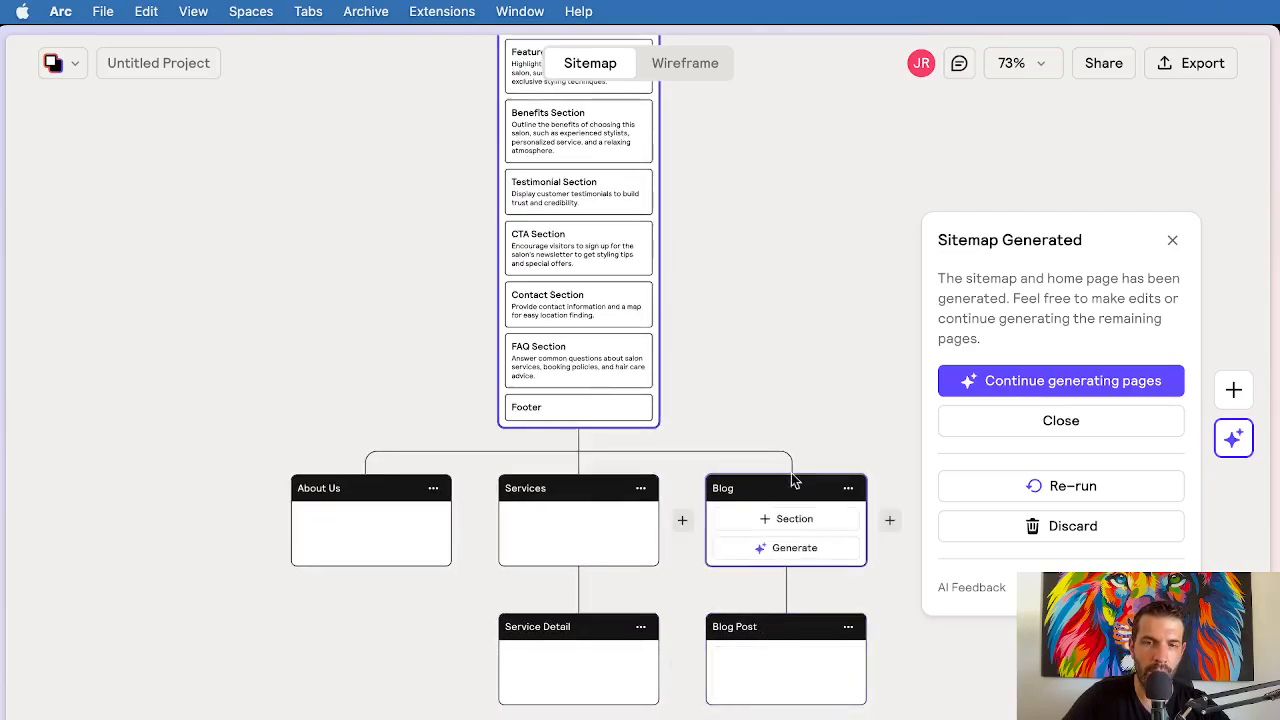
{"action": "scroll", "coordinate": [779, 672], "scroll_direction": "up", "scroll_amount": 5}
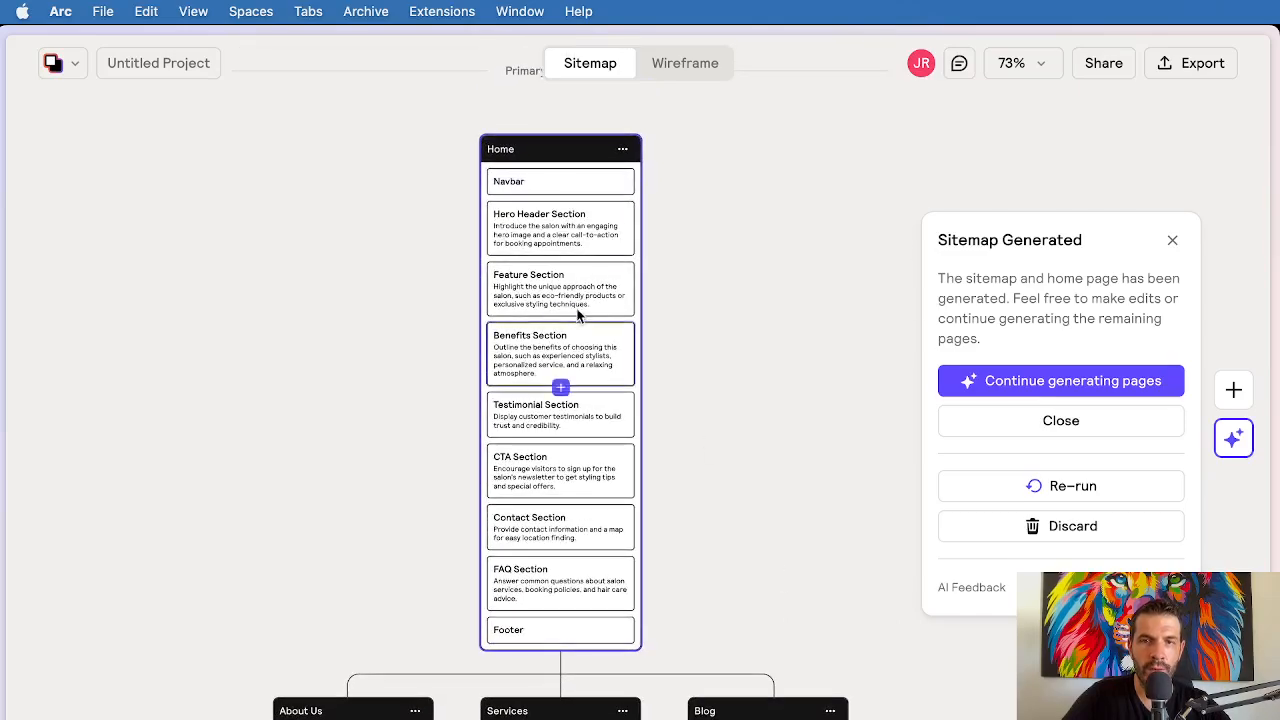
{"action": "left_click", "coordinate": [537, 181]}
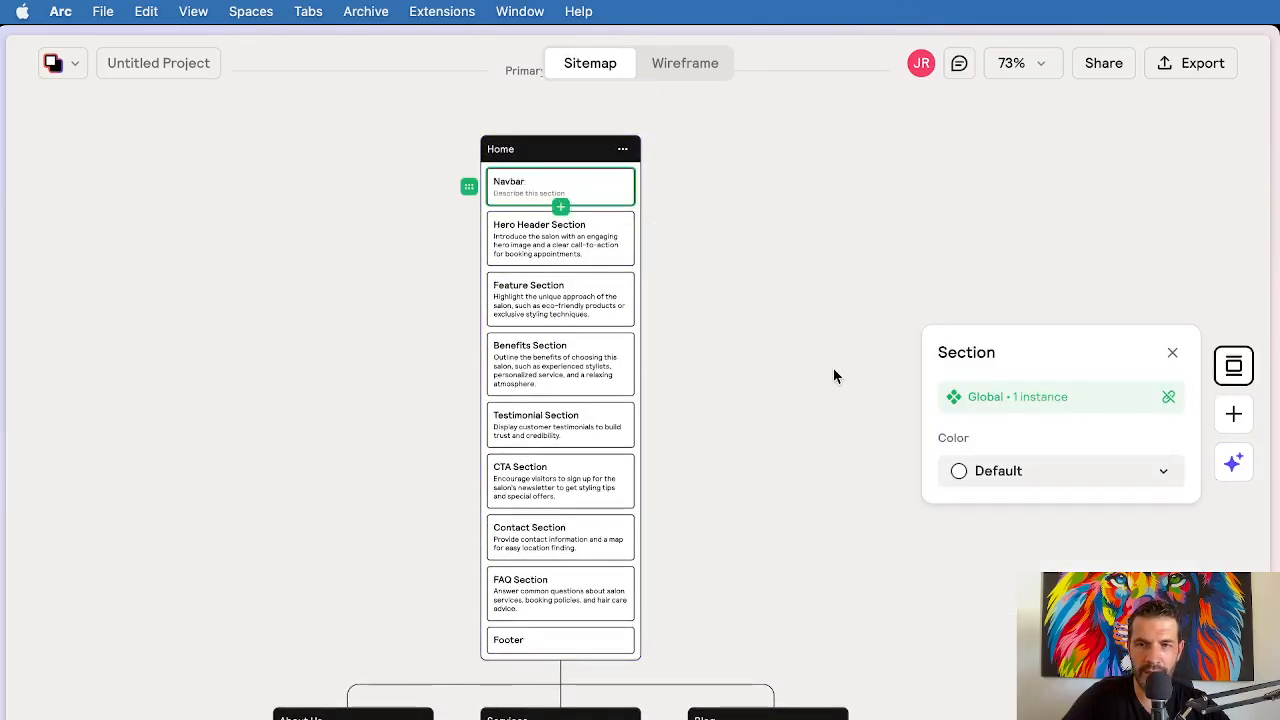
{"action": "left_click", "coordinate": [1164, 480]}
{"action": "left_click", "coordinate": [1166, 484]}
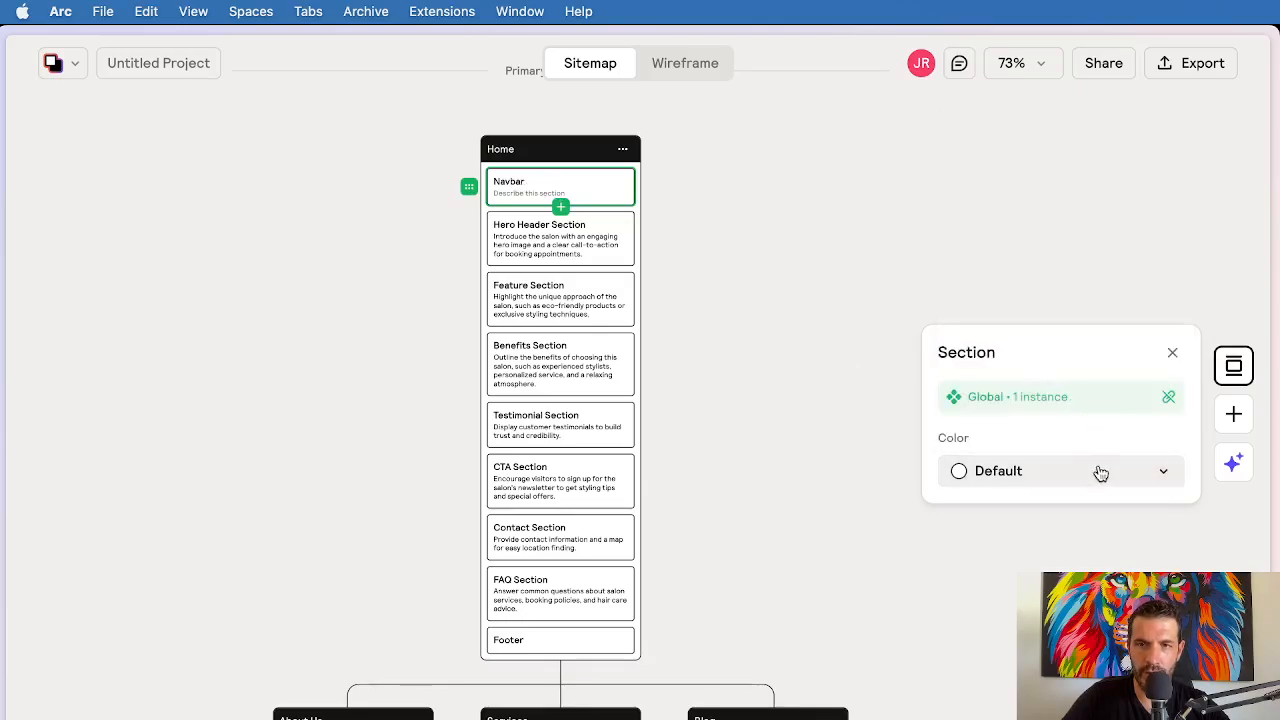
Step: Examine the title and description text of the Home page's Hero Header Section
{"action": "left_click", "coordinate": [510, 248]}
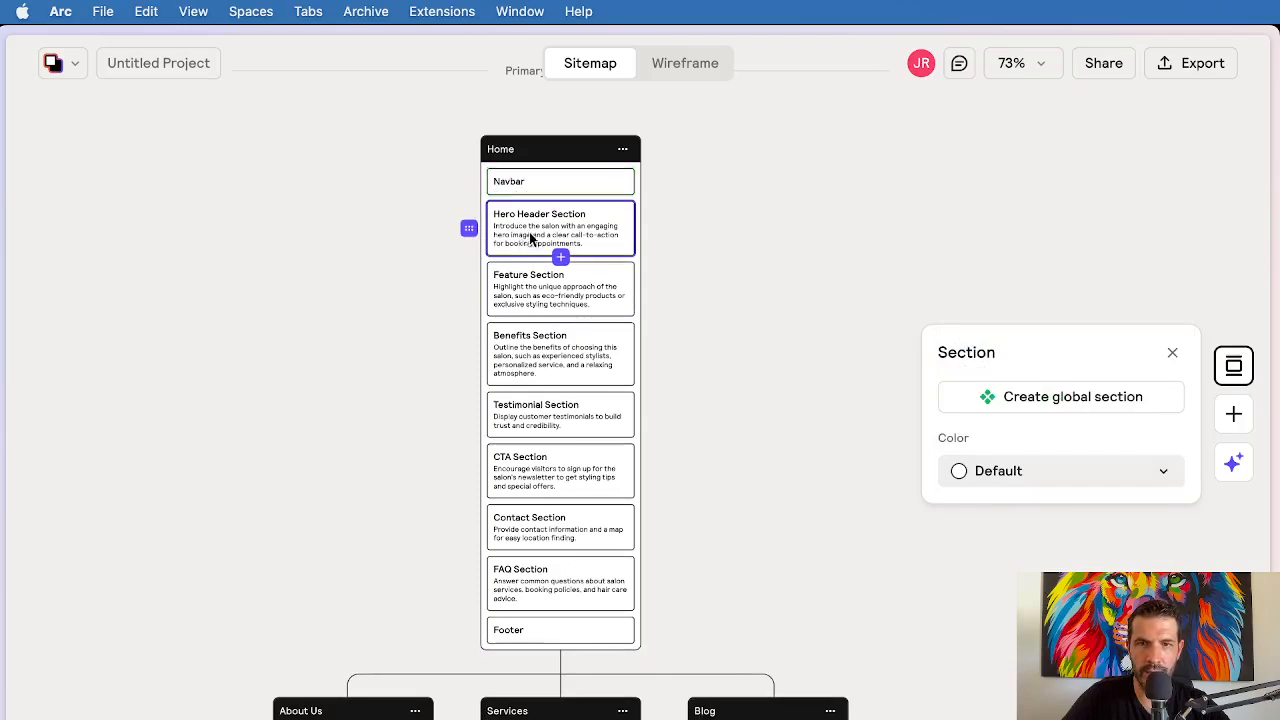
{"action": "triple_click", "coordinate": [528, 226]}
{"action": "triple_click", "coordinate": [502, 210]}
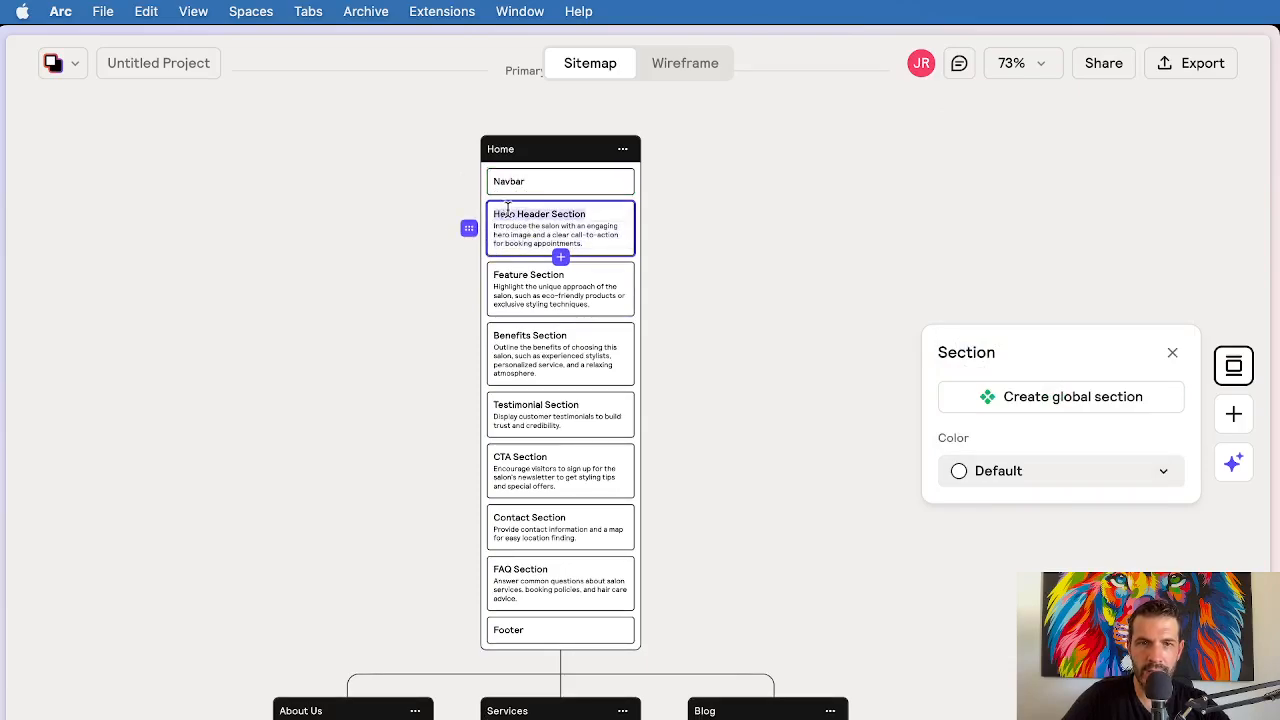
{"action": "left_click", "coordinate": [507, 210]}
{"action": "double_click", "coordinate": [520, 214]}
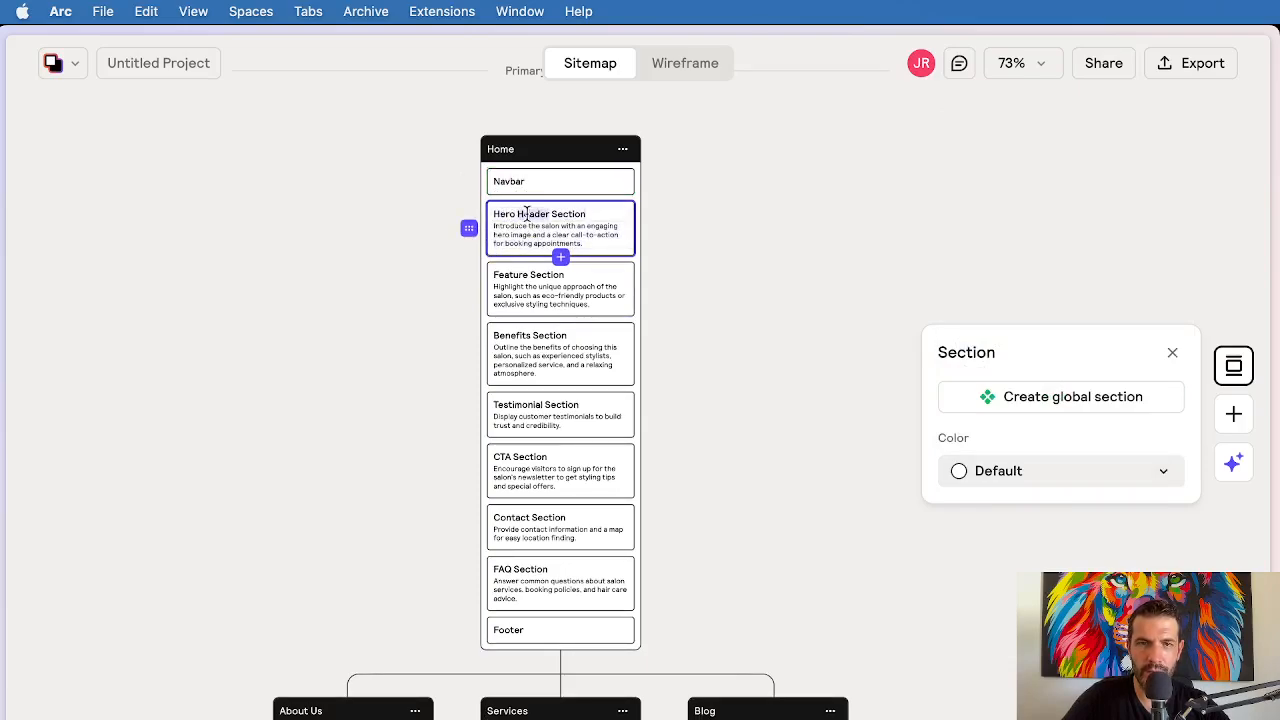
{"action": "triple_click", "coordinate": [525, 236]}
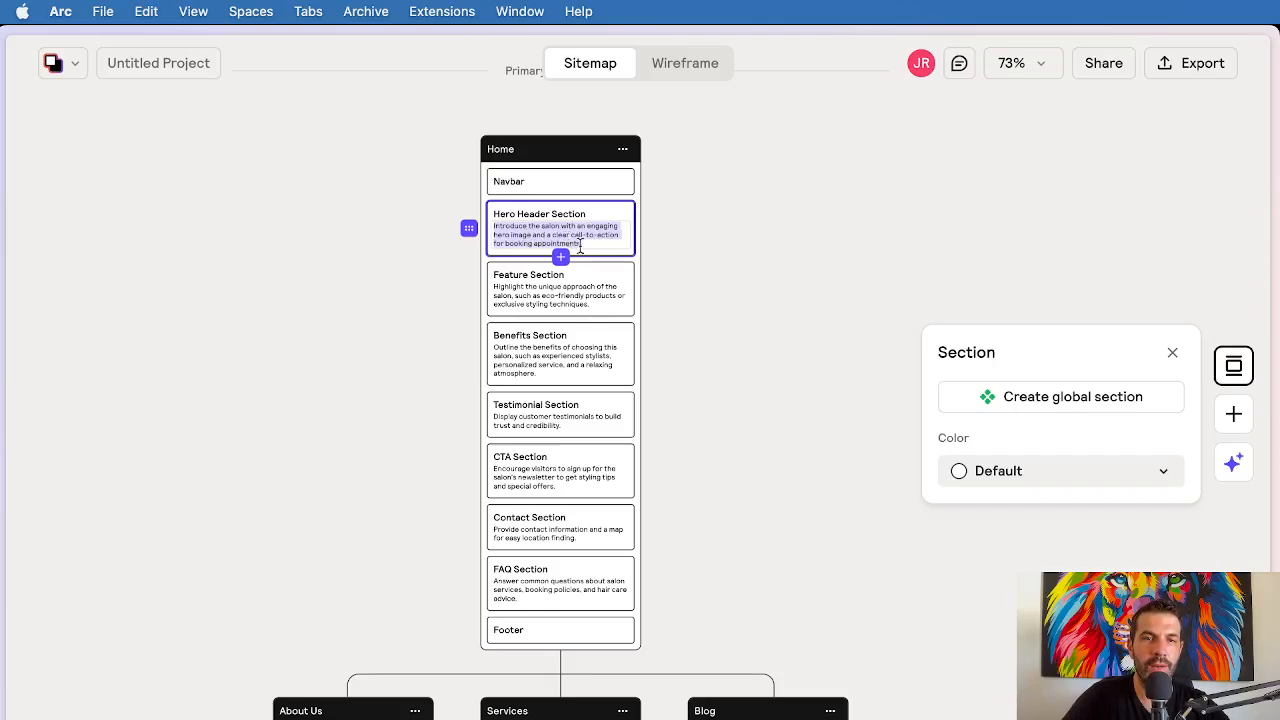
{"action": "left_click", "coordinate": [555, 234]}
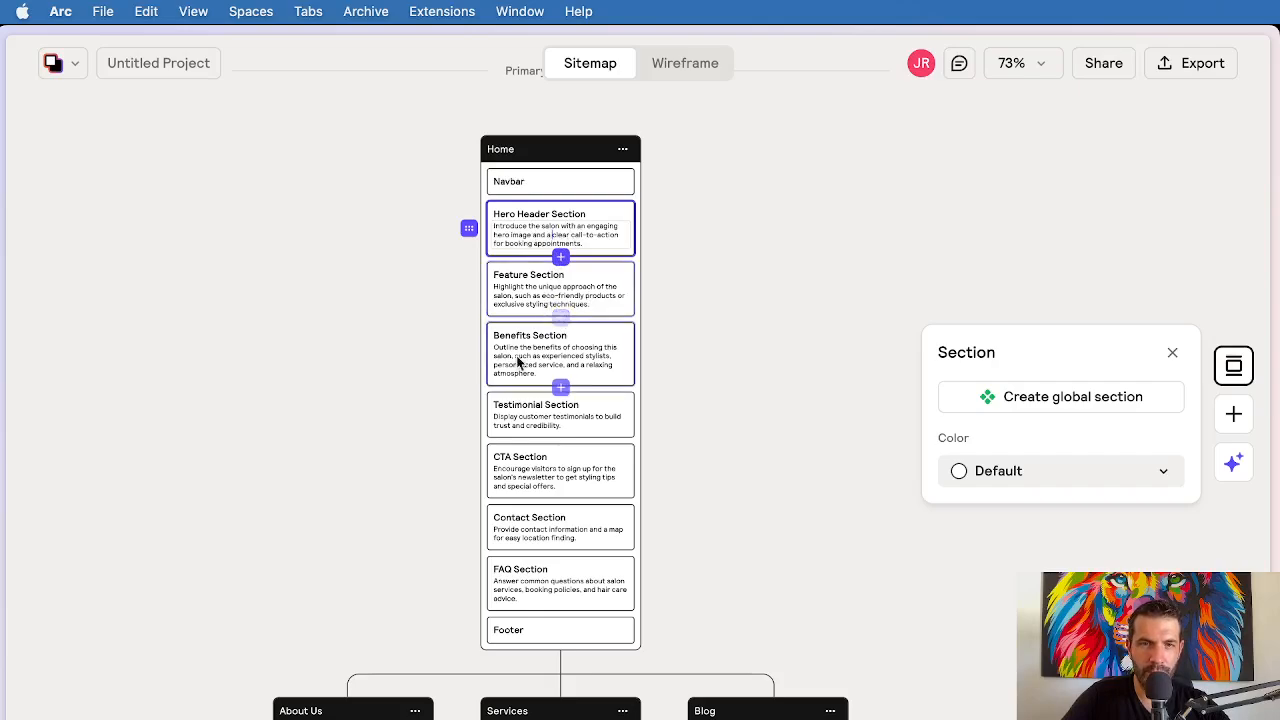
{"action": "left_click", "coordinate": [411, 322]}
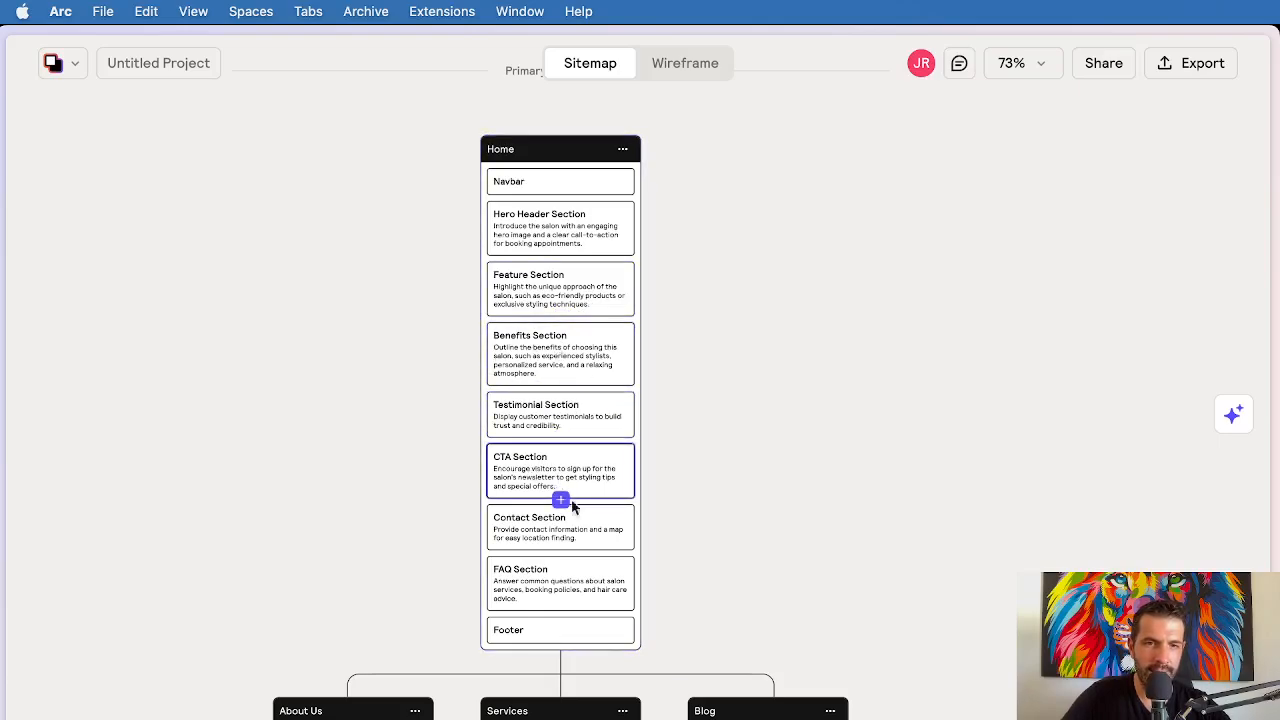
Step: Replace the Home page's Hero Header Section description with "Introduit le salon situé à Paris. Spécialisé dans la coupe de cheveux pour les chauves."
{"action": "left_click", "coordinate": [537, 268]}
{"action": "left_click", "coordinate": [537, 236]}
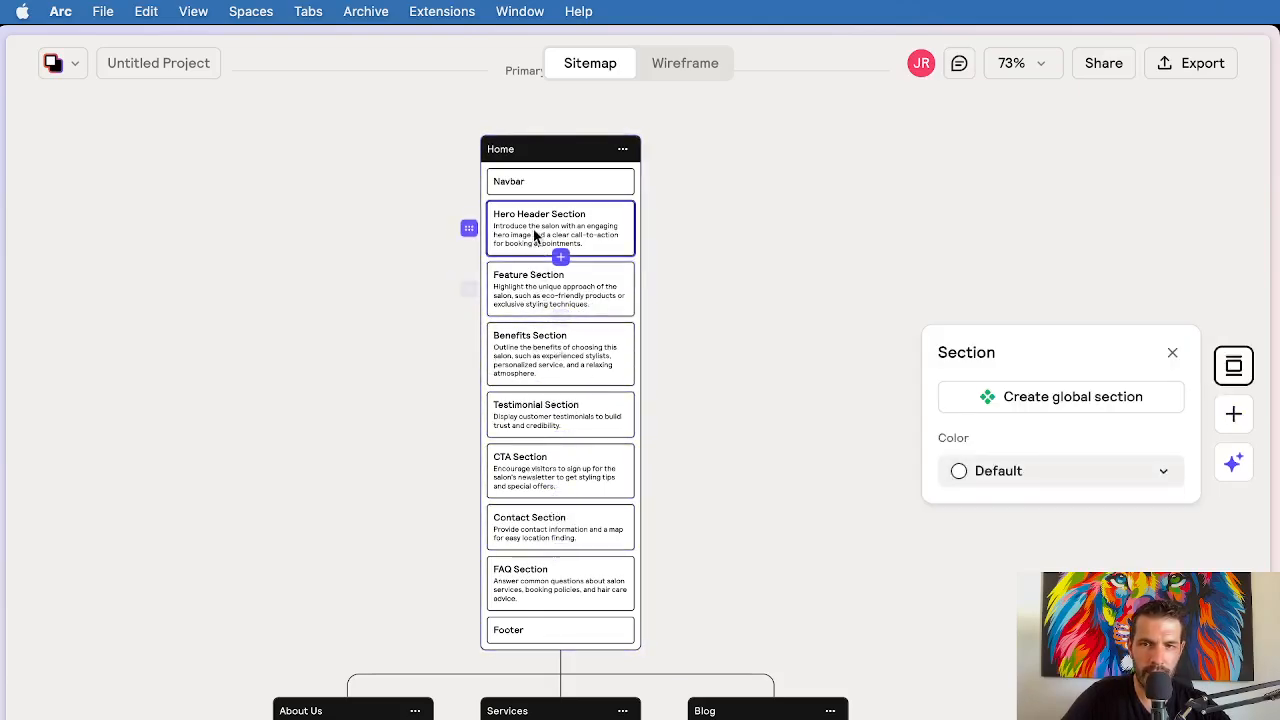
{"action": "double_click", "coordinate": [558, 233]}
{"action": "left_click", "coordinate": [559, 233]}
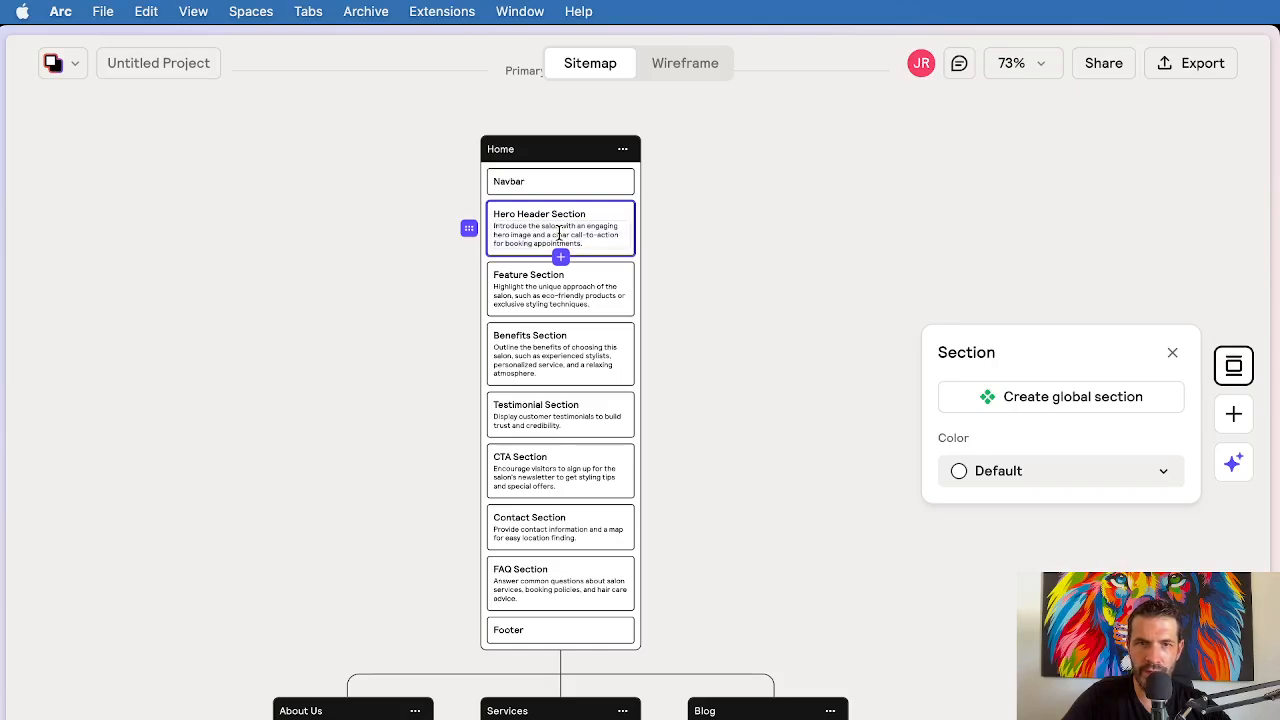
{"action": "triple_click", "coordinate": [515, 228]}
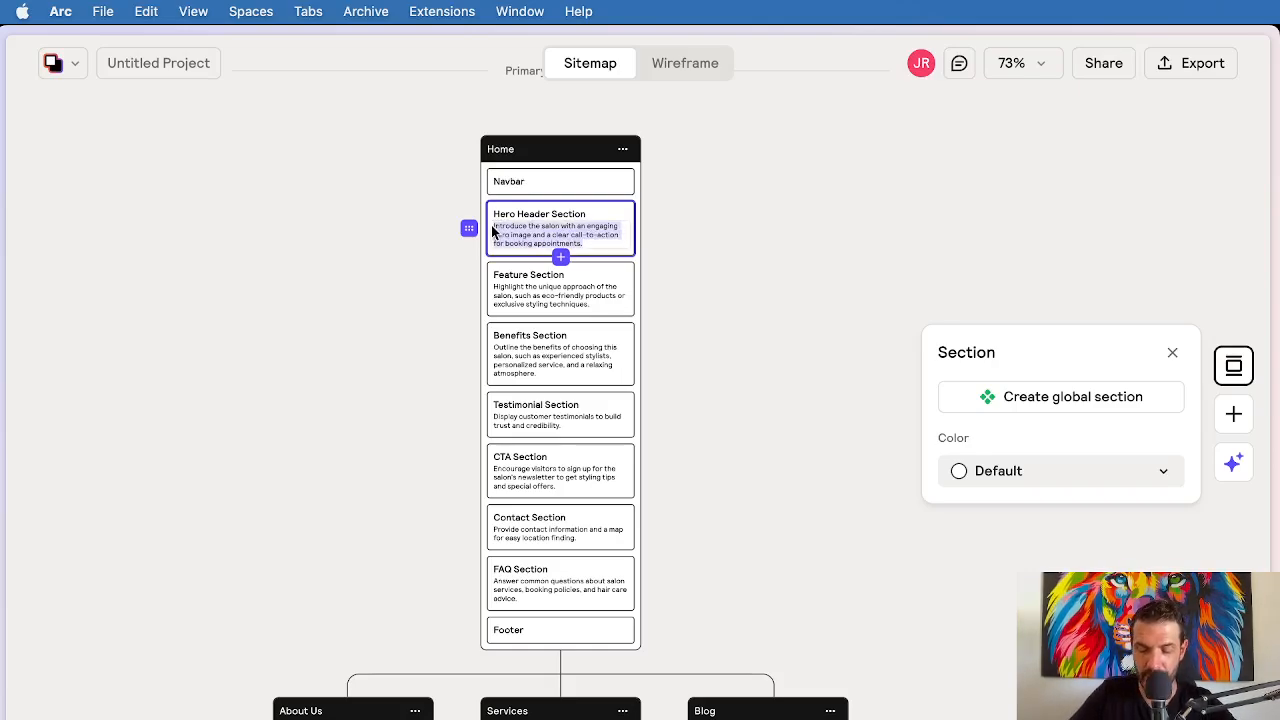
{"action": "key", "text": "BackSpace"}
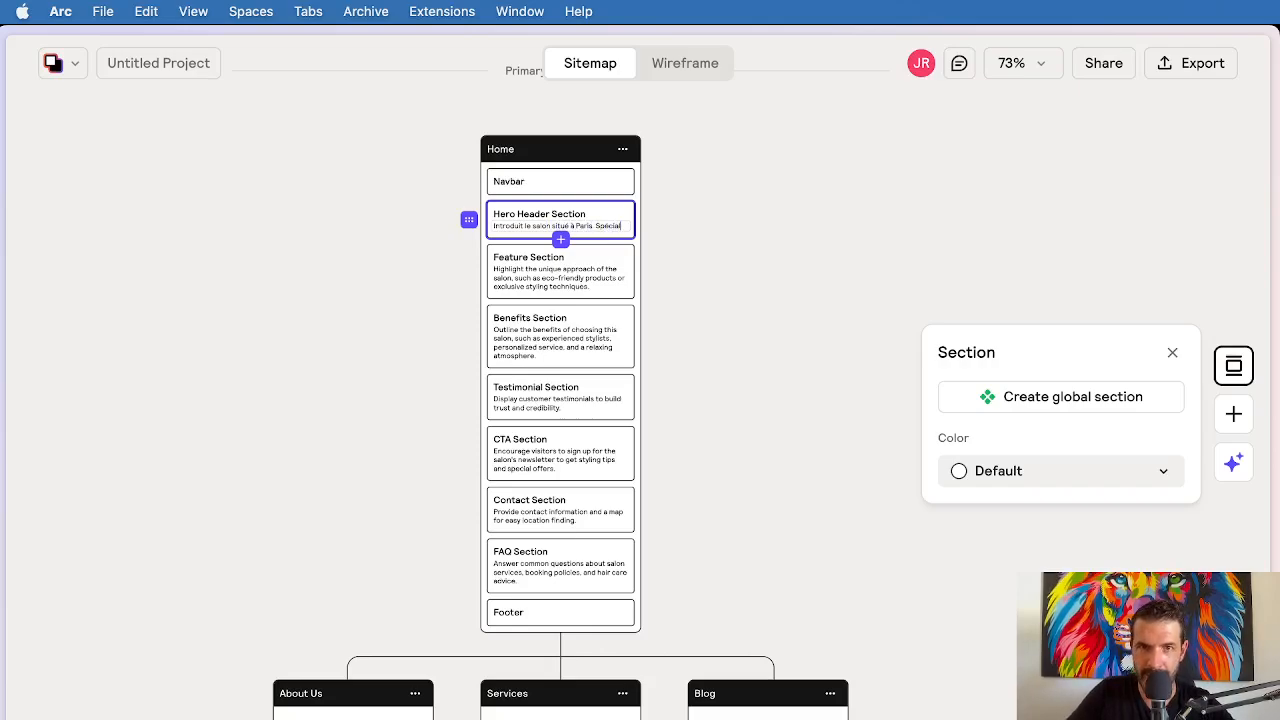
{"action": "type", "text": "isé dans la coupe de che"}
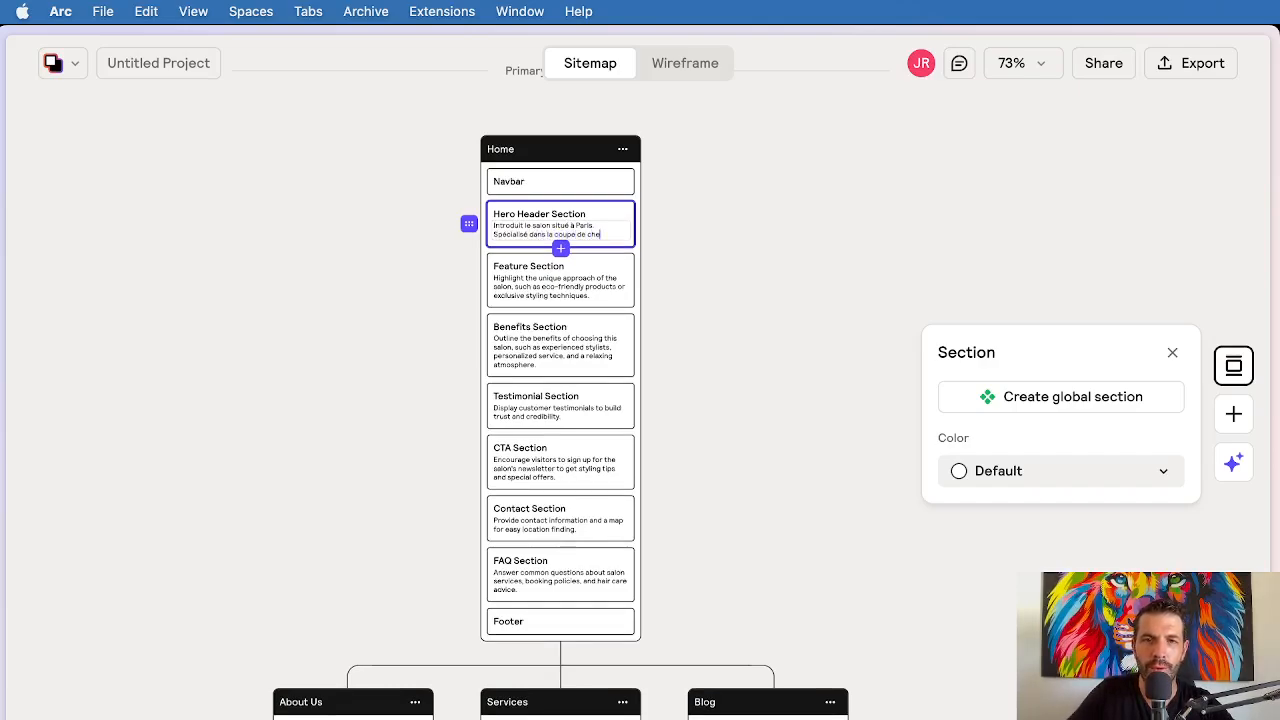
{"action": "type", "text": "veux pour les chauves."}
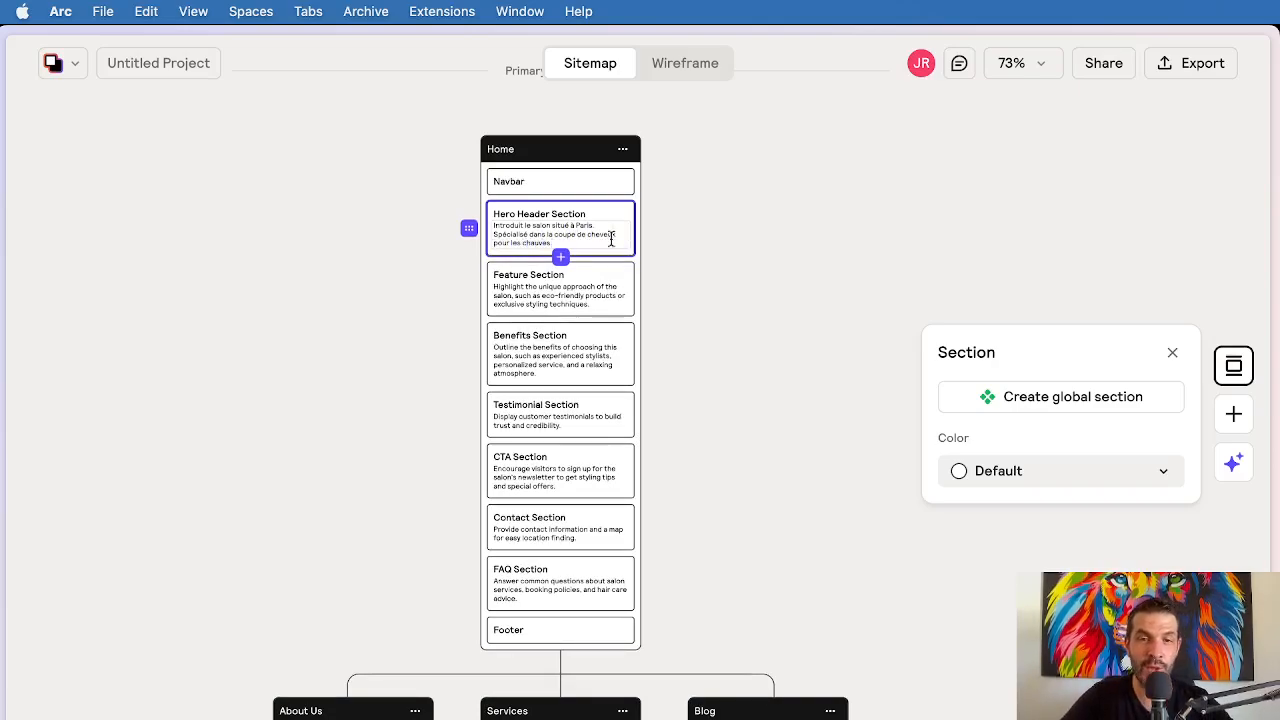
{"action": "left_click", "coordinate": [733, 240]}
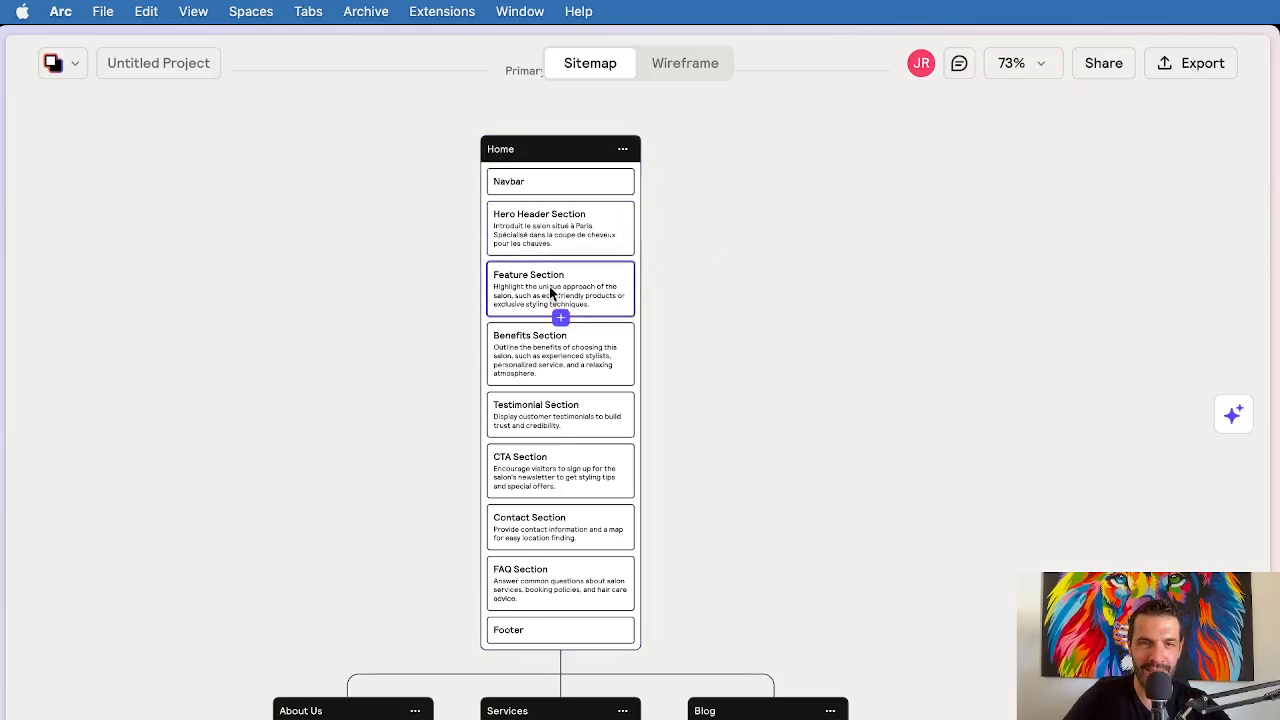
{"action": "left_click", "coordinate": [527, 219]}
{"action": "left_click", "coordinate": [709, 251]}
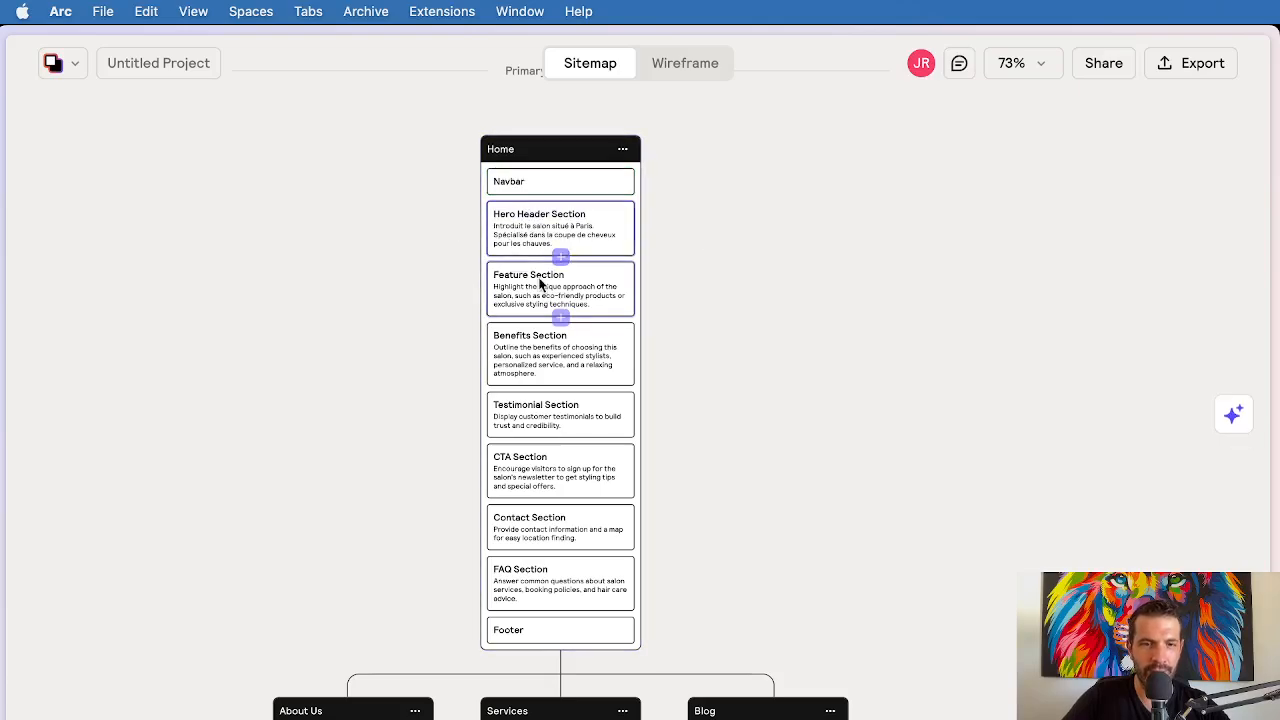
Step: Open AI page generation for the About Us page and rename the page as "A propos"
{"action": "scroll", "coordinate": [571, 369], "scroll_direction": "down", "scroll_amount": 3}
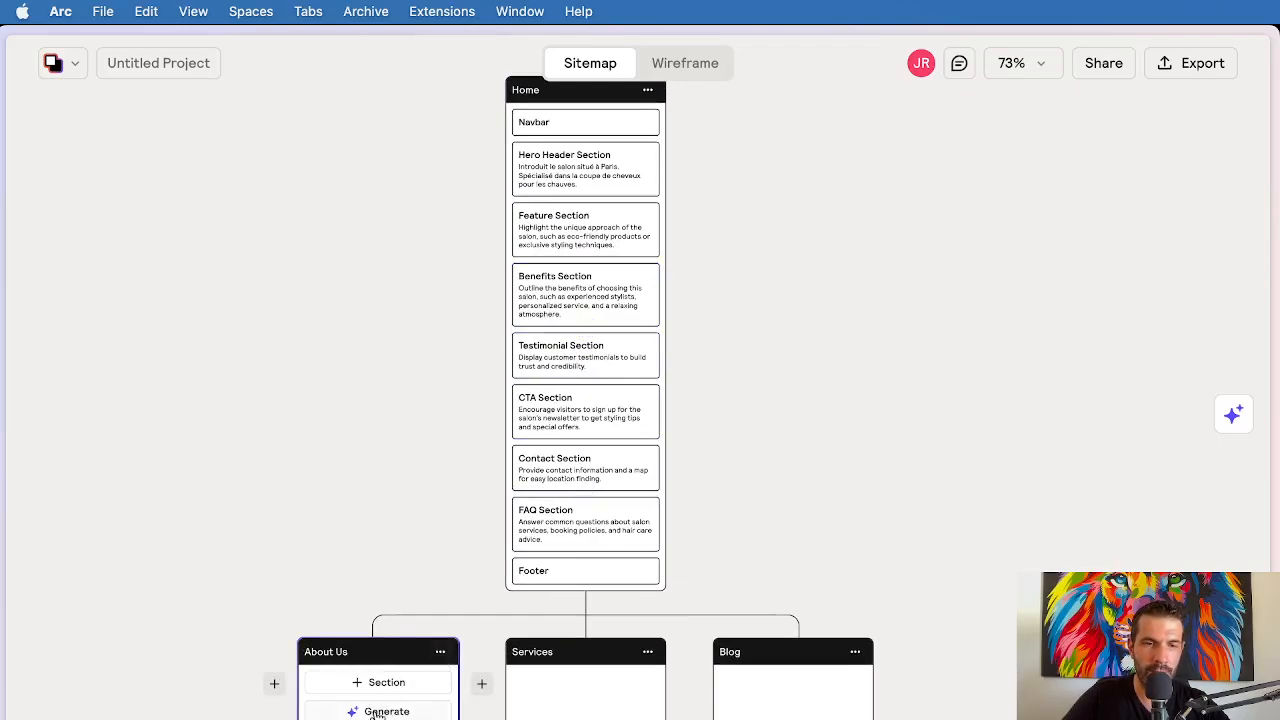
{"action": "left_click", "coordinate": [375, 711]}
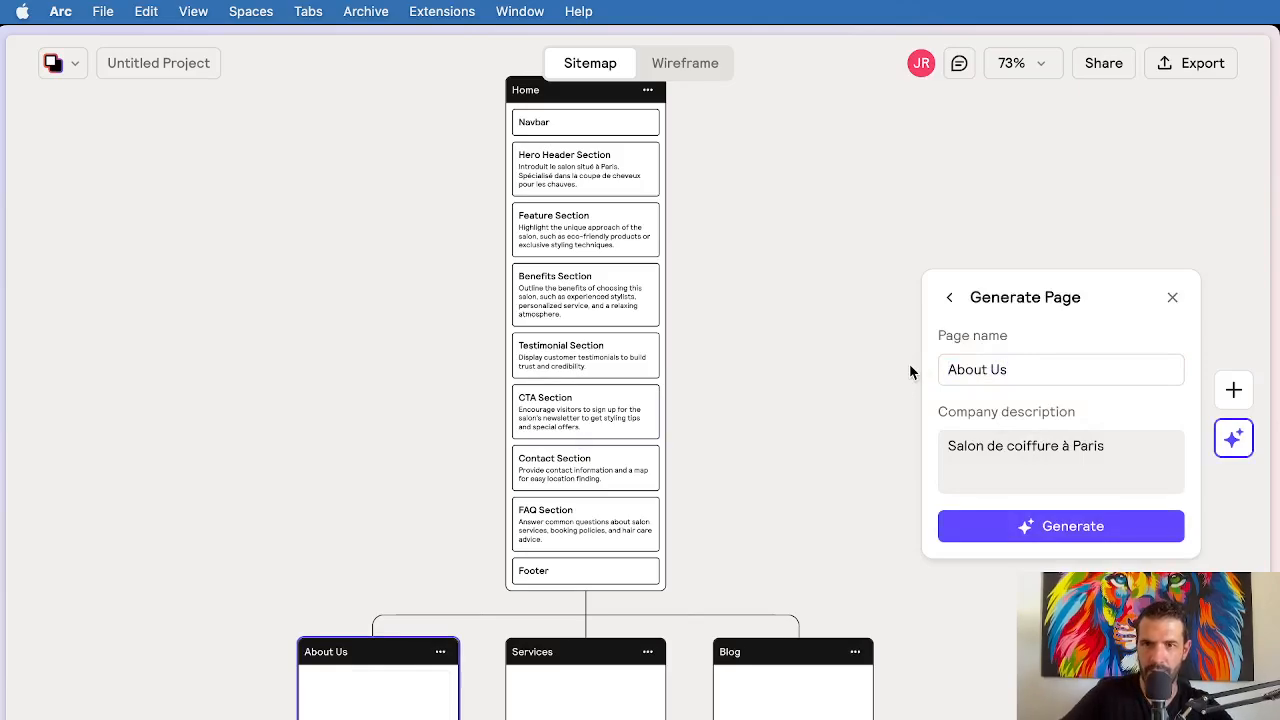
{"action": "key", "text": "super+a"}
{"action": "type", "text": "A pro"}
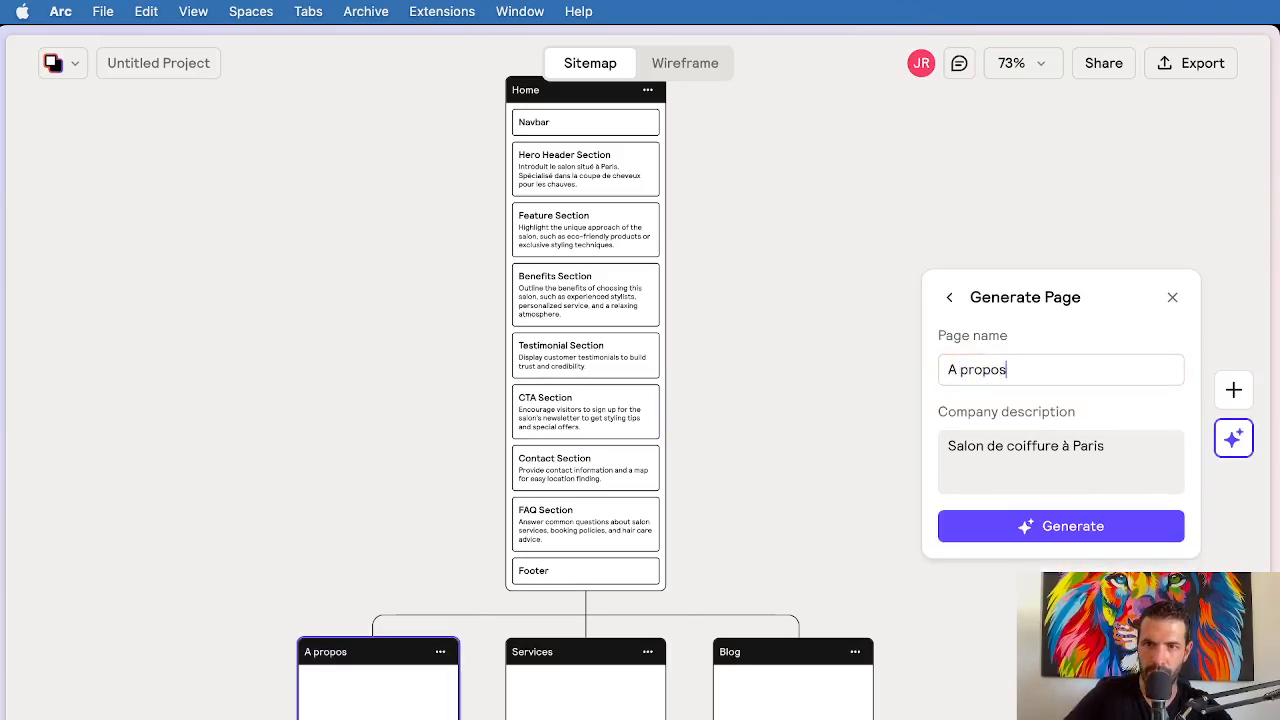
Step: Generate the A propos page from a French description covering the salon's founder, its creation in 1971 and "Spécialiste des chauves."
{"action": "triple_click", "coordinate": [990, 432]}
{"action": "type", "text": "A propos du s"}
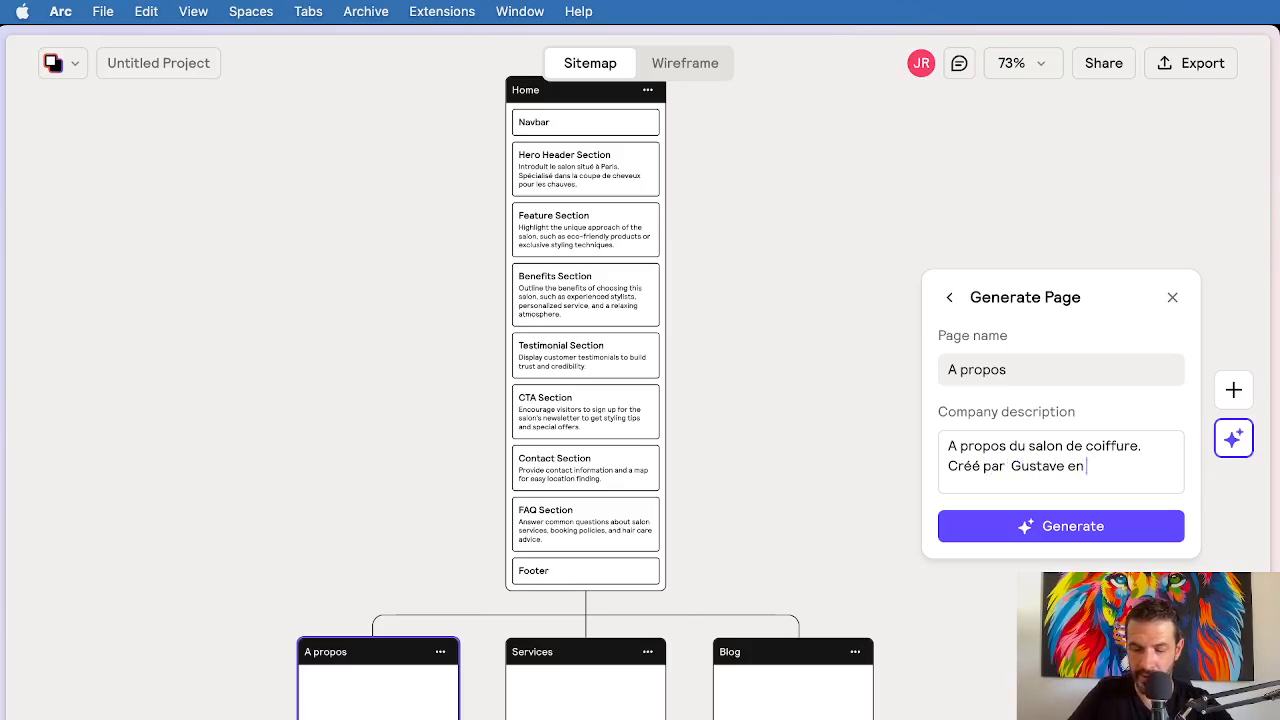
{"action": "key", "text": "Return"}
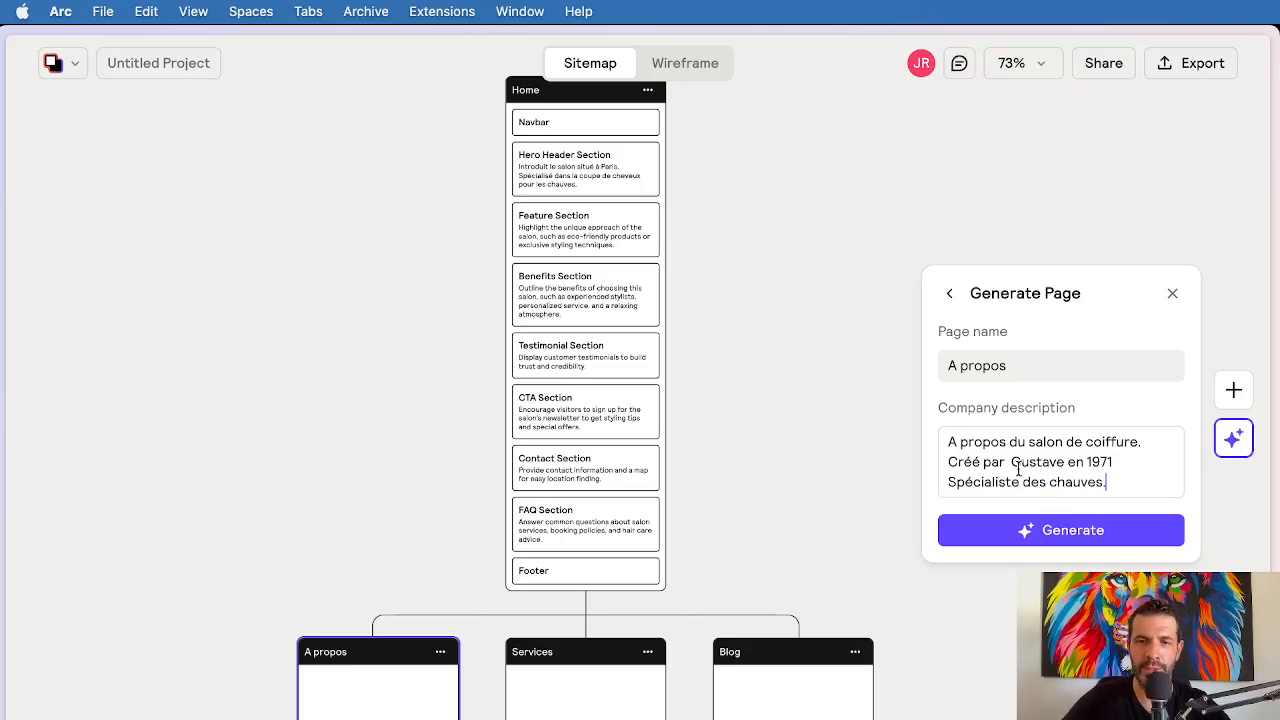
{"action": "left_click", "coordinate": [1023, 529]}
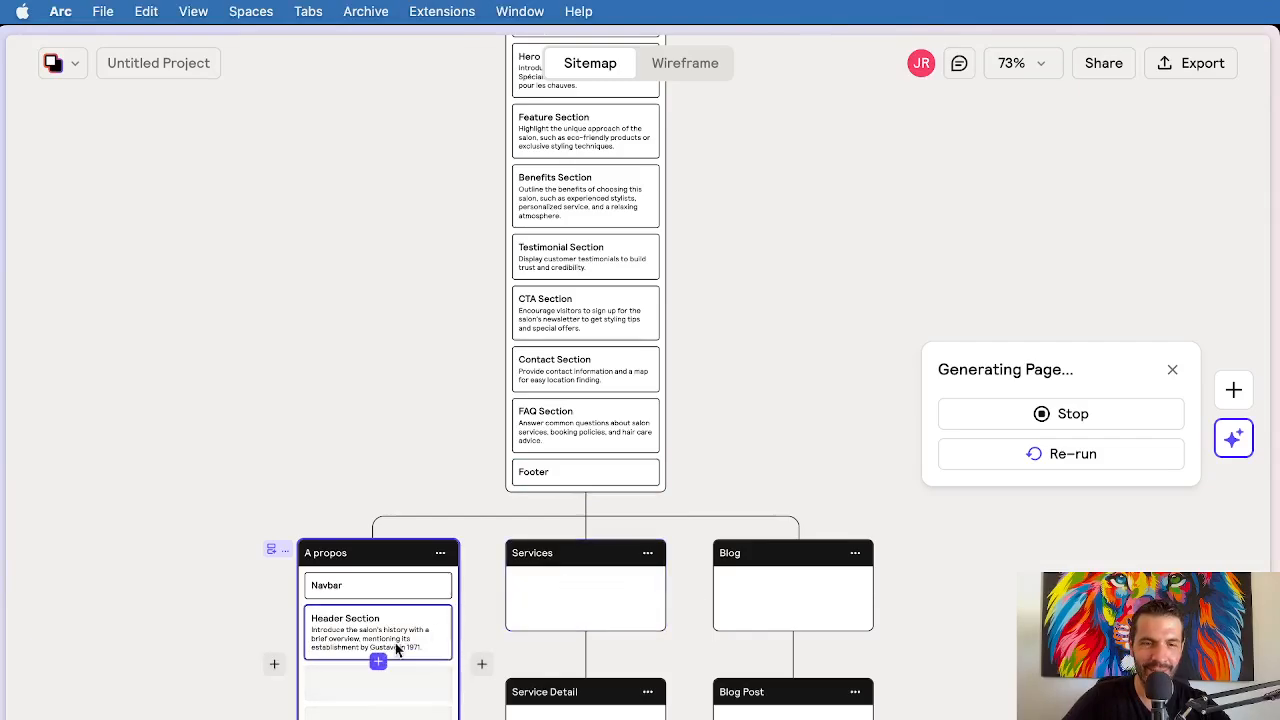
Step: Examine the sections generated for the A propos page, from its header down to its footer
{"action": "scroll", "coordinate": [399, 340], "scroll_direction": "down", "scroll_amount": 1}
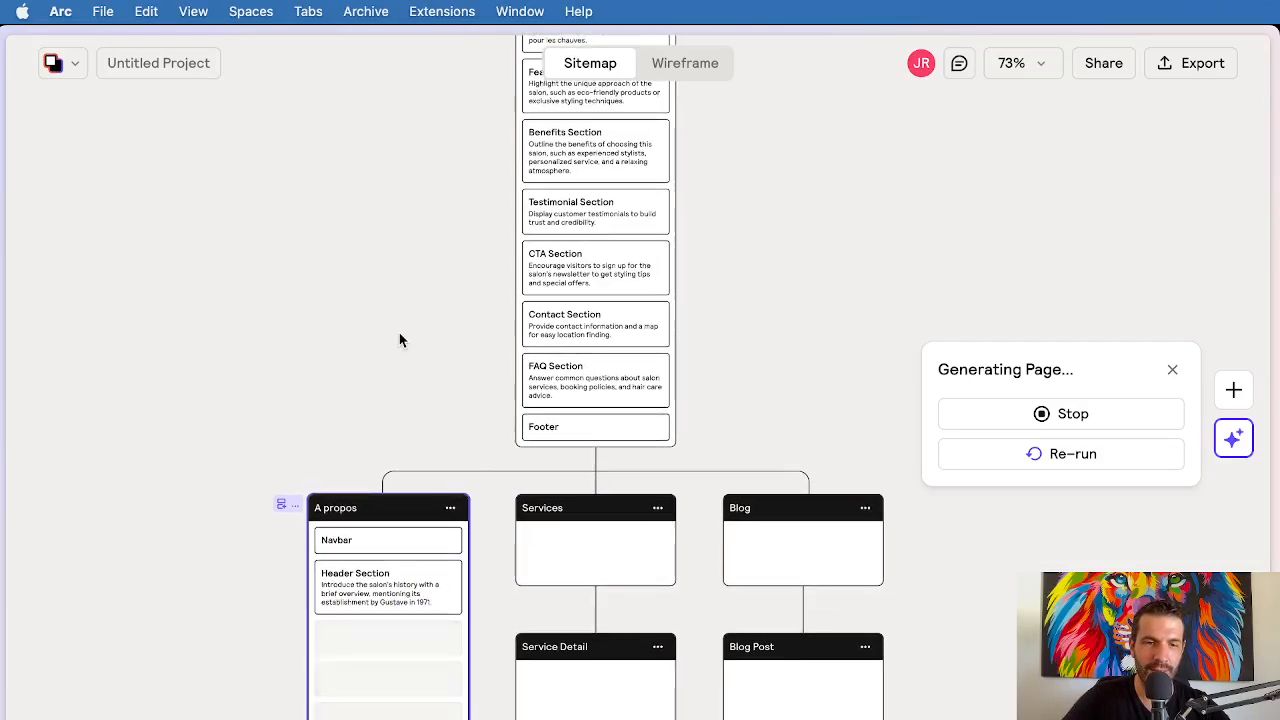
{"action": "left_click", "coordinate": [345, 331]}
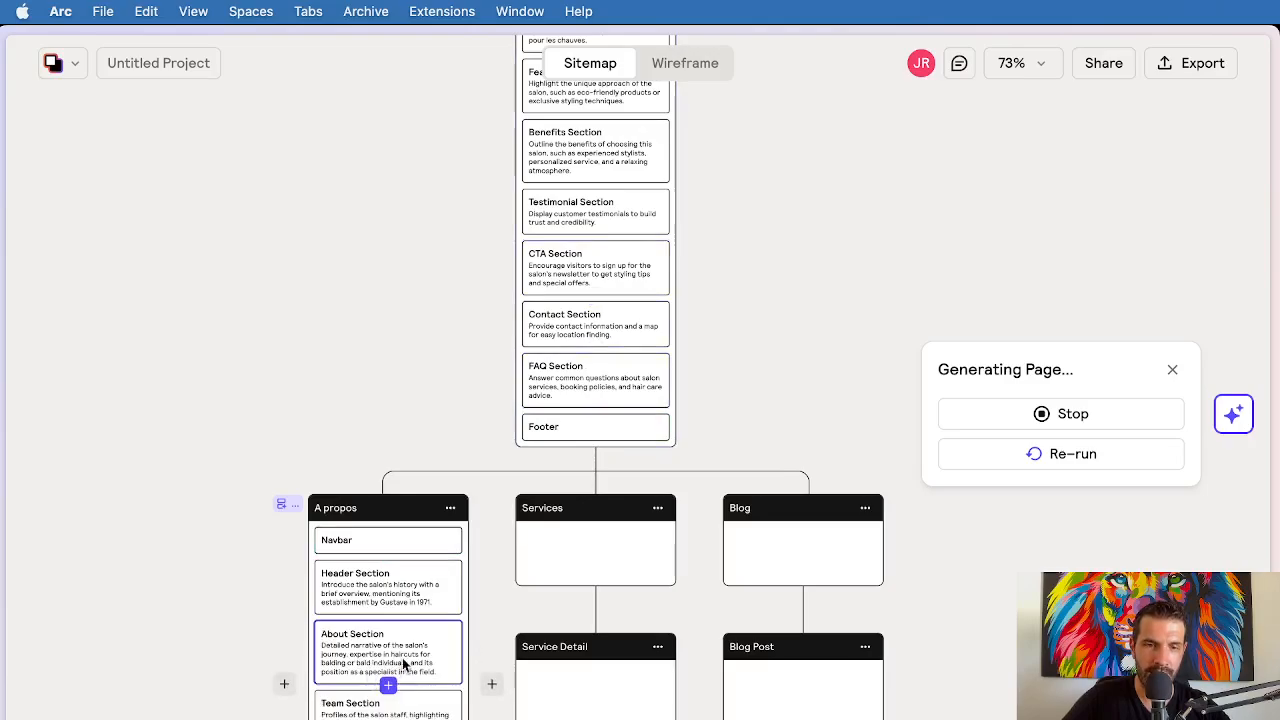
{"action": "scroll", "coordinate": [362, 537], "scroll_direction": "down", "scroll_amount": 3}
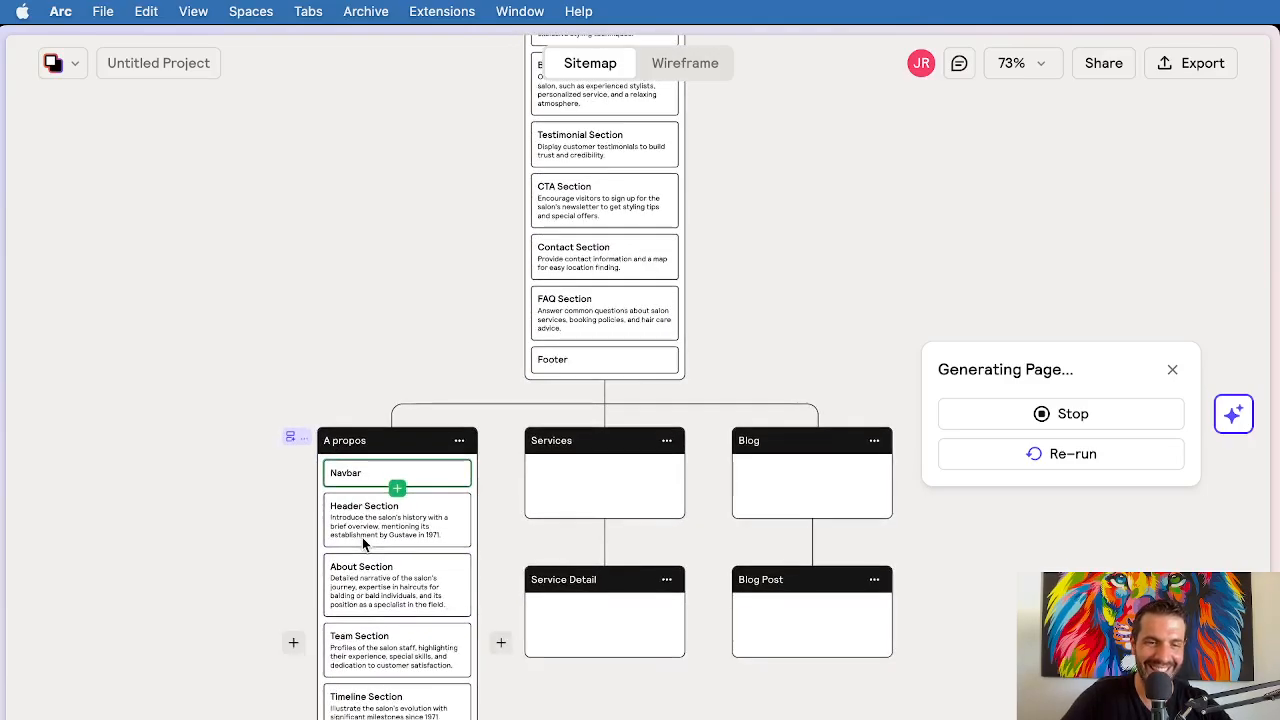
{"action": "scroll", "coordinate": [362, 537], "scroll_direction": "down", "scroll_amount": 3}
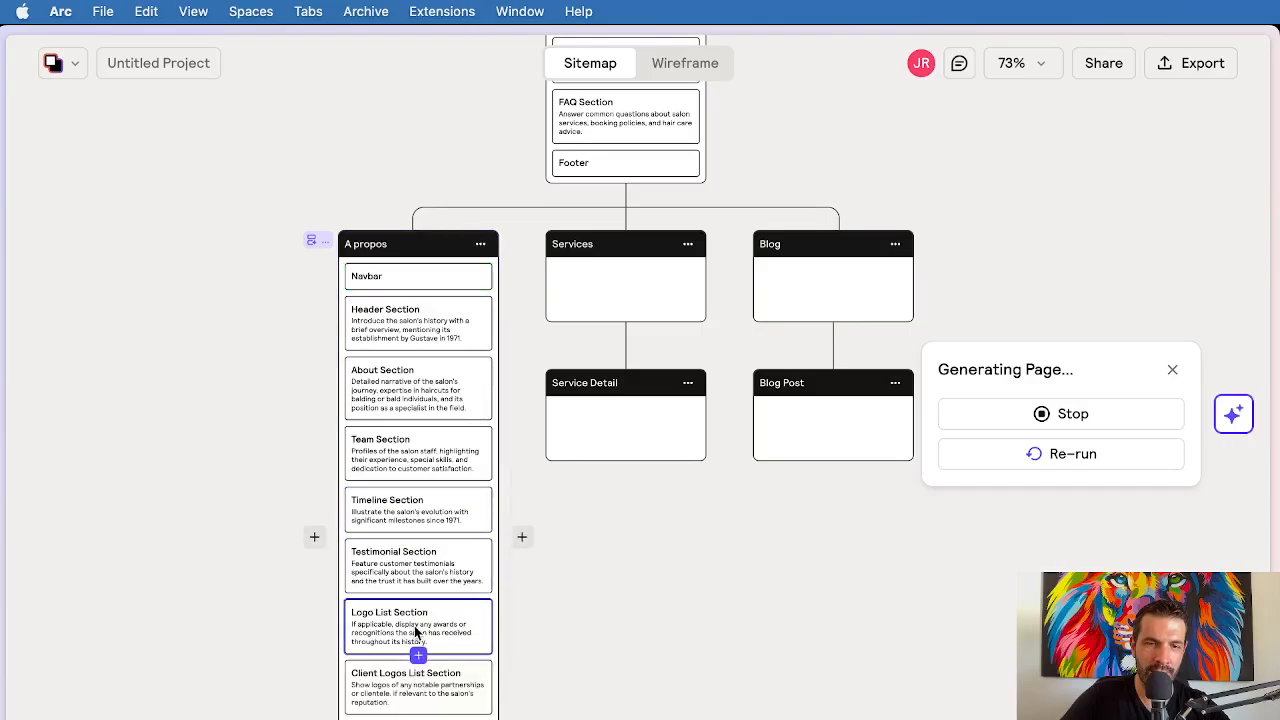
{"action": "scroll", "coordinate": [406, 689], "scroll_direction": "down", "scroll_amount": 2}
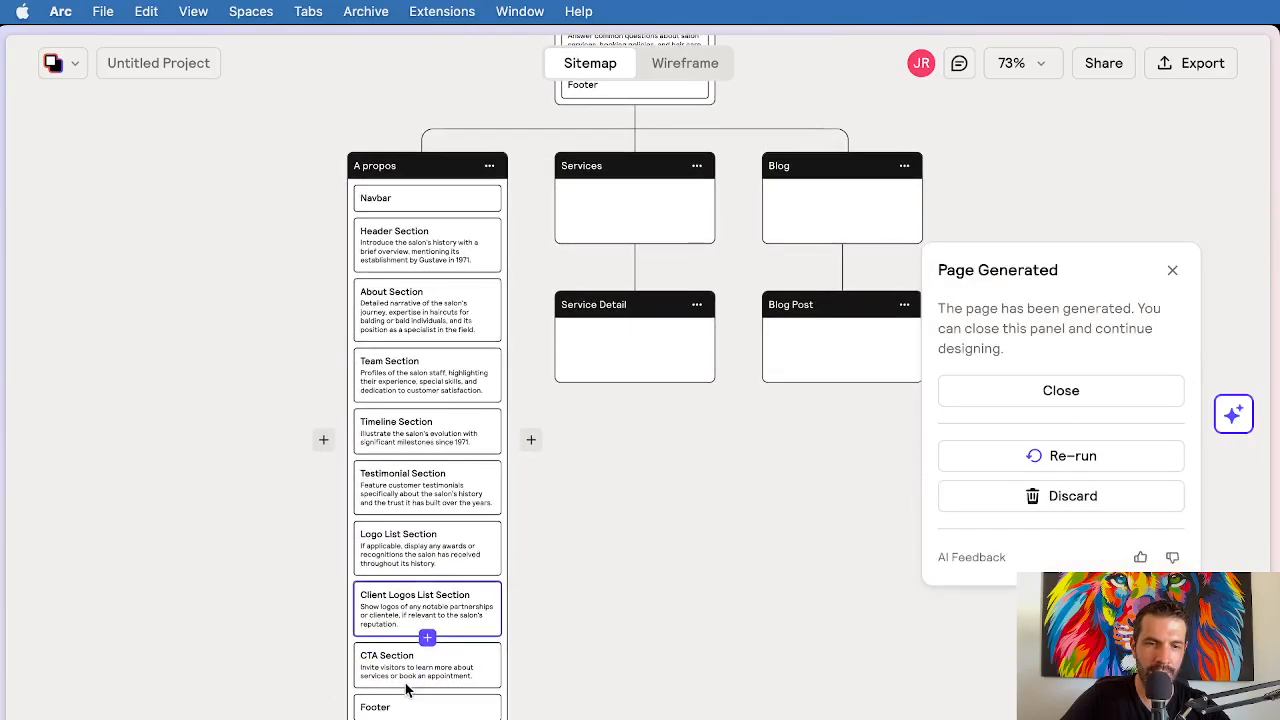
Step: Generate the sections of the Services page with AI
{"action": "scroll", "coordinate": [406, 689], "scroll_direction": "up", "scroll_amount": 4}
{"action": "mouse_move", "coordinate": [680, 378]}
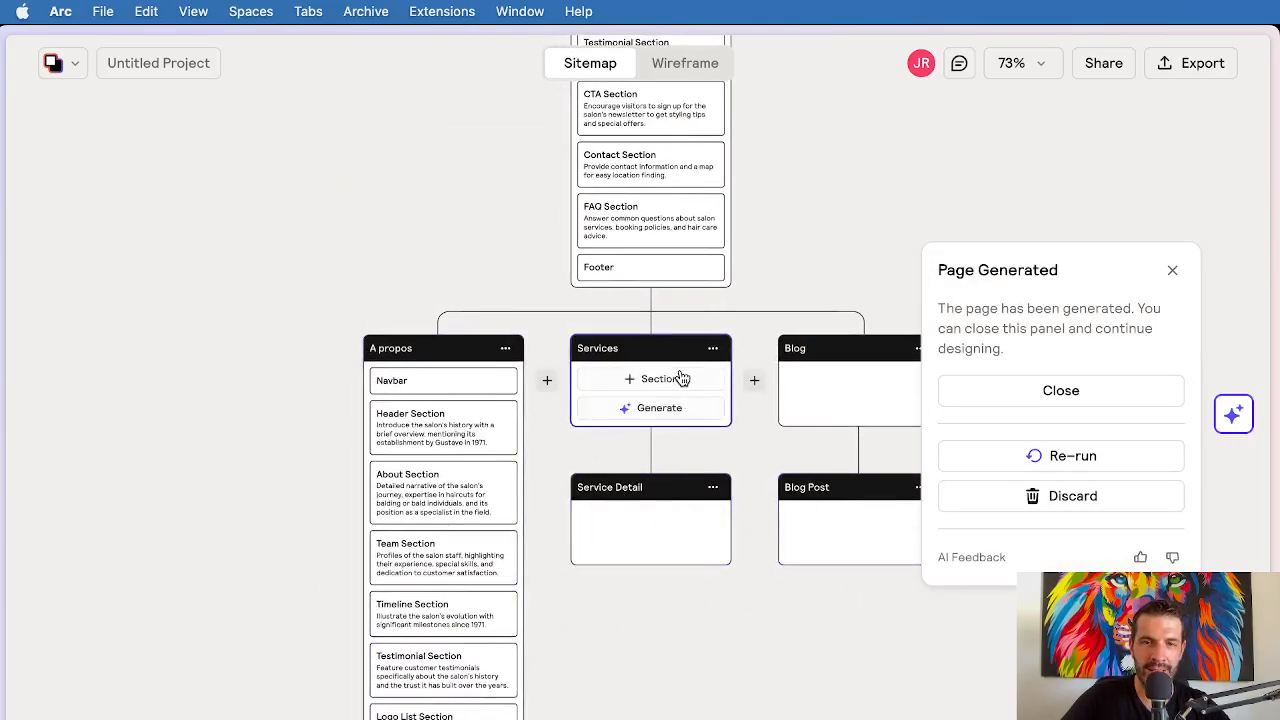
{"action": "left_click", "coordinate": [659, 408]}
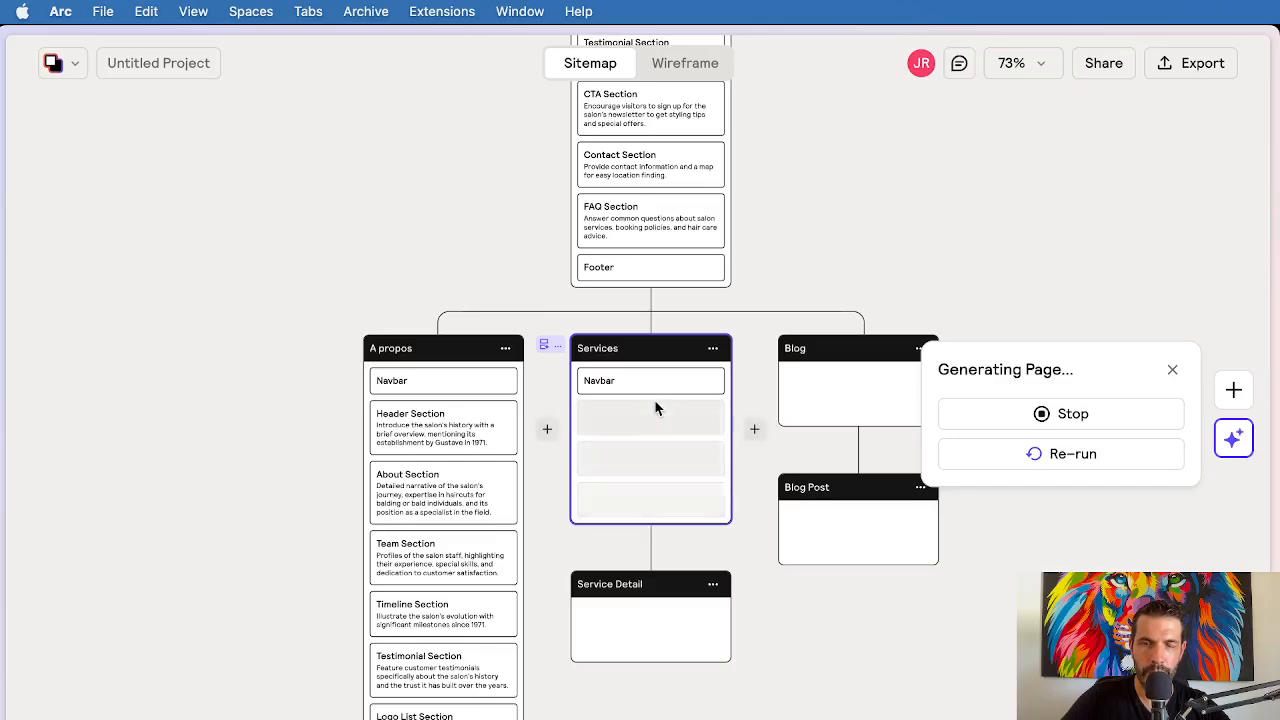
Step: Examine the sections generated for the Services page and review the Home page above it
{"action": "scroll", "coordinate": [783, 279], "scroll_direction": "down", "scroll_amount": 1}
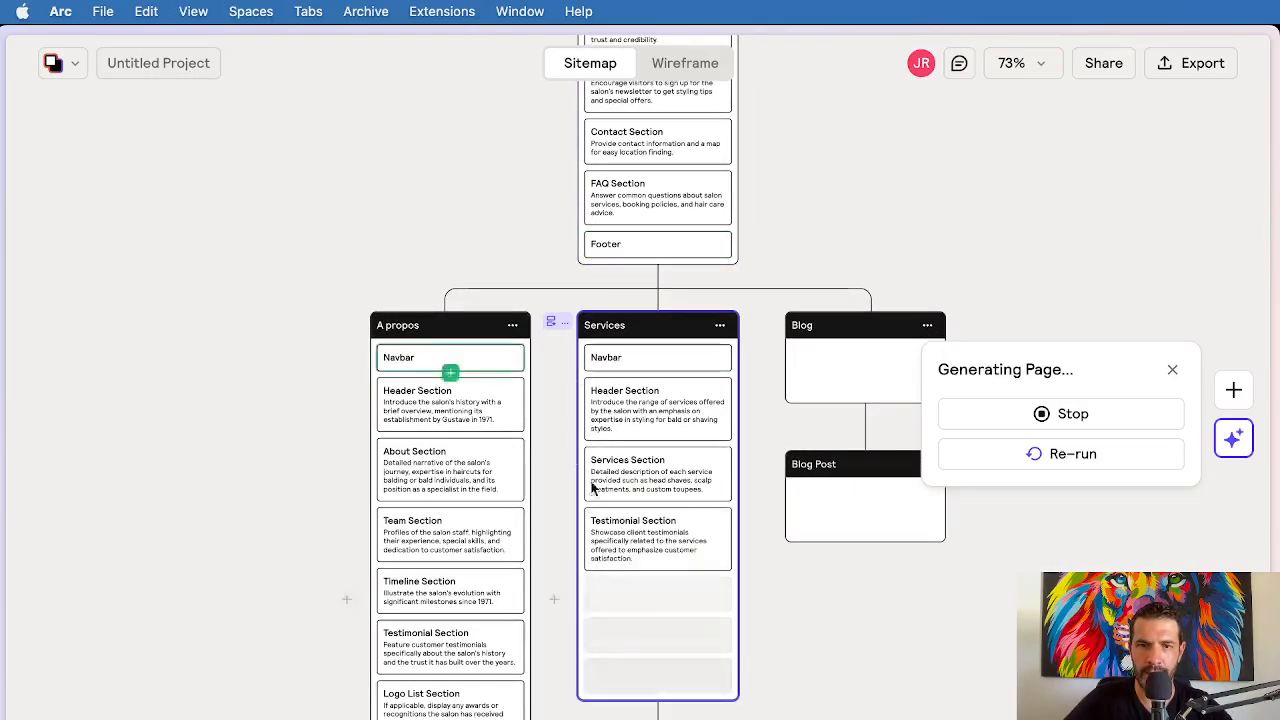
{"action": "scroll", "coordinate": [670, 600], "scroll_direction": "down", "scroll_amount": 1}
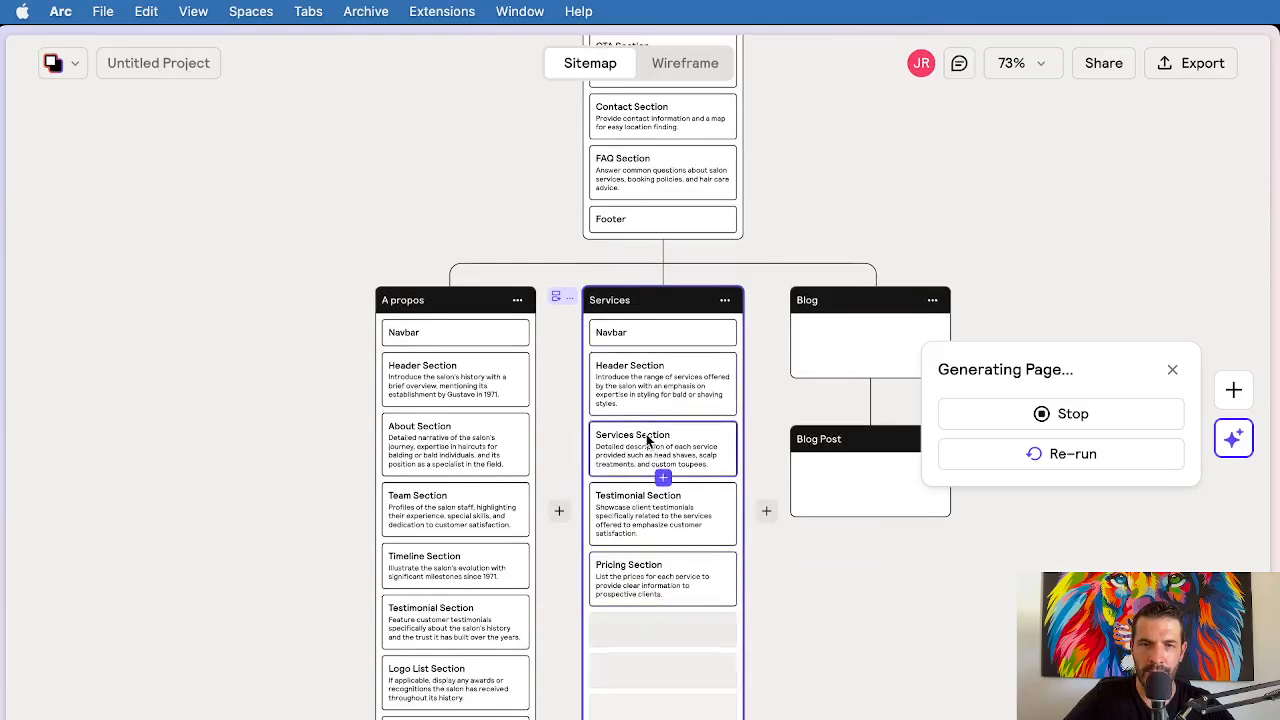
{"action": "mouse_move", "coordinate": [691, 443]}
{"action": "left_mouse_down"}
{"action": "mouse_move", "coordinate": [694, 386]}
{"action": "mouse_move", "coordinate": [693, 452]}
{"action": "left_mouse_up"}
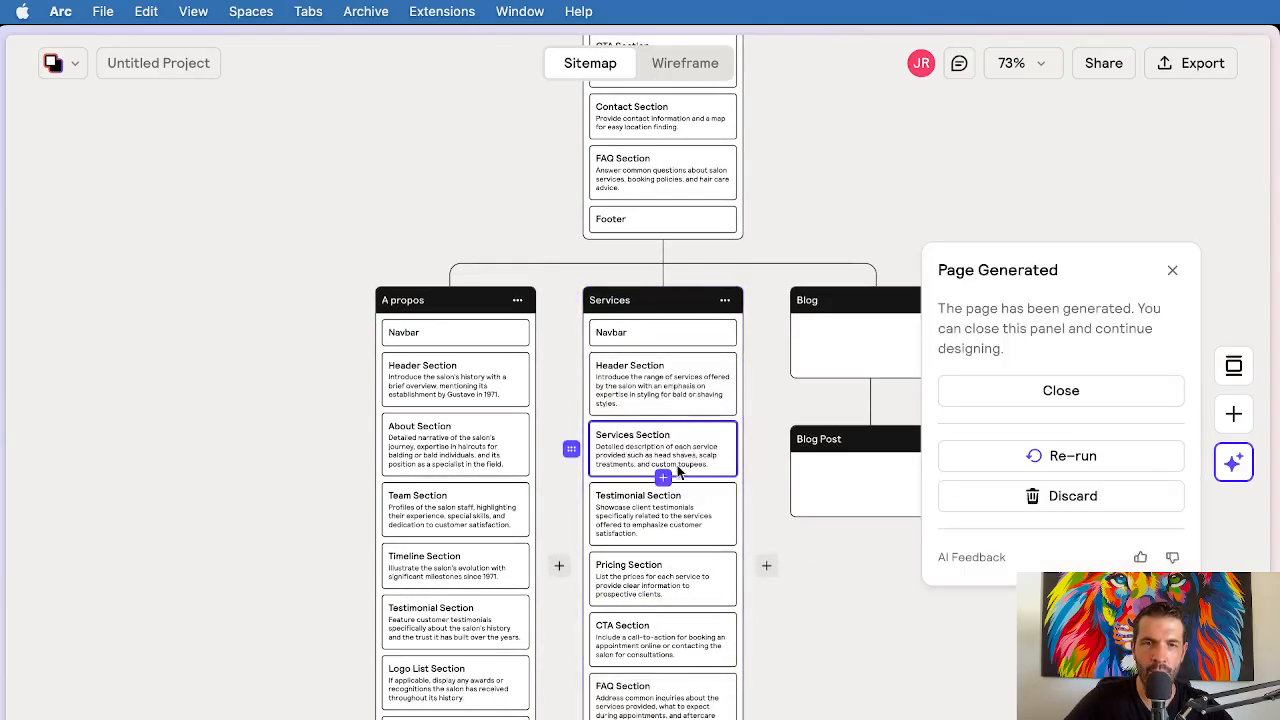
{"action": "scroll", "coordinate": [677, 455], "scroll_direction": "down", "scroll_amount": 4}
{"action": "scroll", "coordinate": [677, 470], "scroll_direction": "up", "scroll_amount": 12}
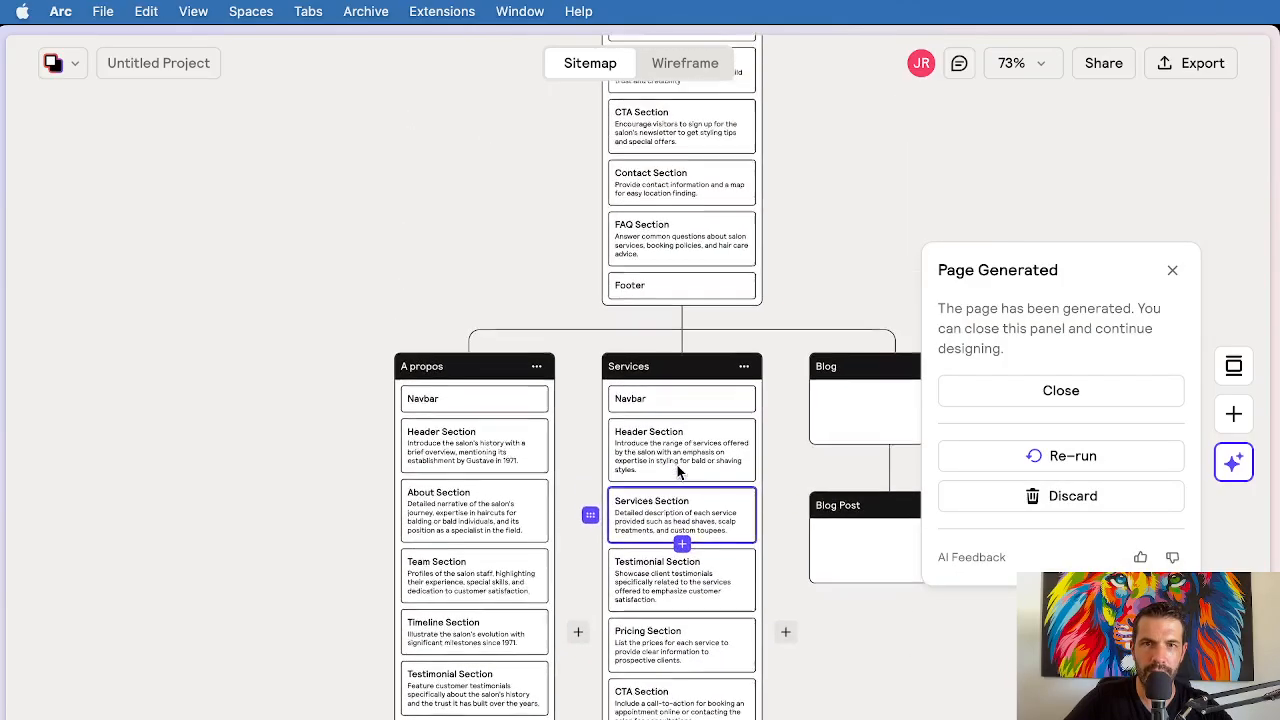
{"action": "left_click", "coordinate": [716, 399]}
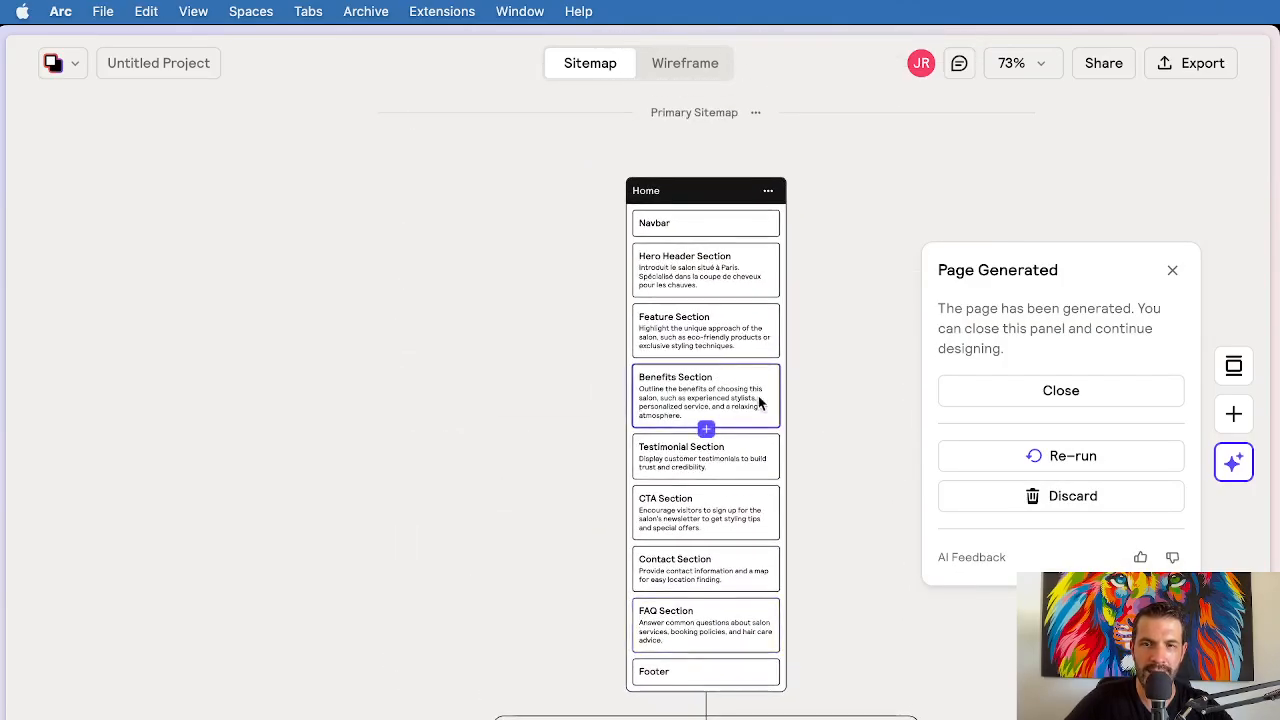
{"action": "scroll", "coordinate": [758, 400], "scroll_direction": "down", "scroll_amount": 3}
{"action": "scroll", "coordinate": [759, 403], "scroll_direction": "up", "scroll_amount": 2}
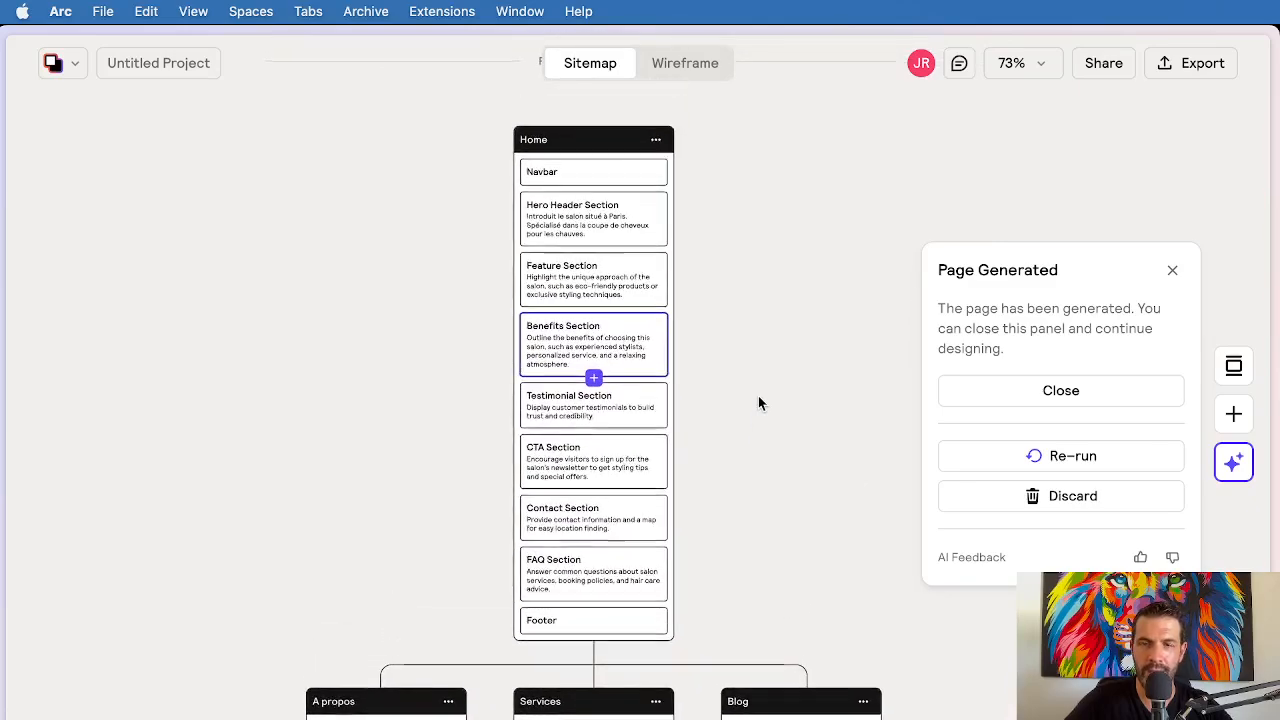
{"action": "left_click", "coordinate": [758, 403]}
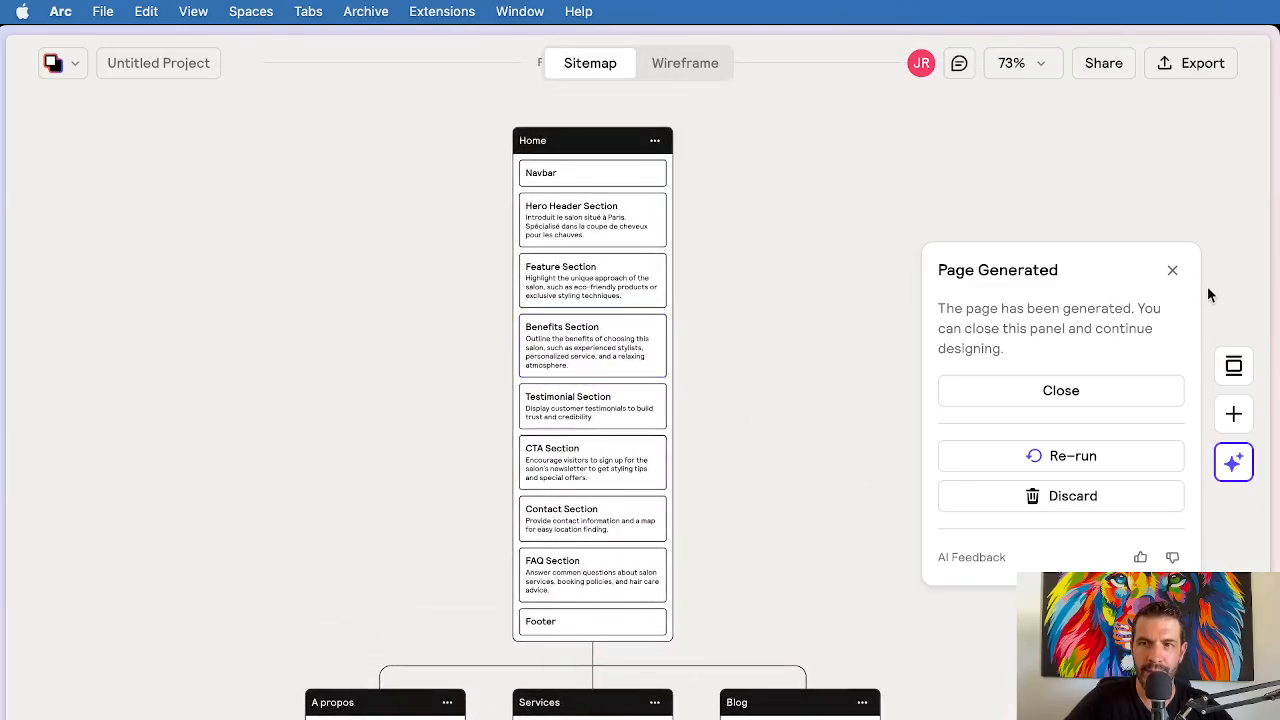
Step: Check the section settings and the list of sections that can be added to the sitemap's pages
{"action": "left_click", "coordinate": [1234, 368]}
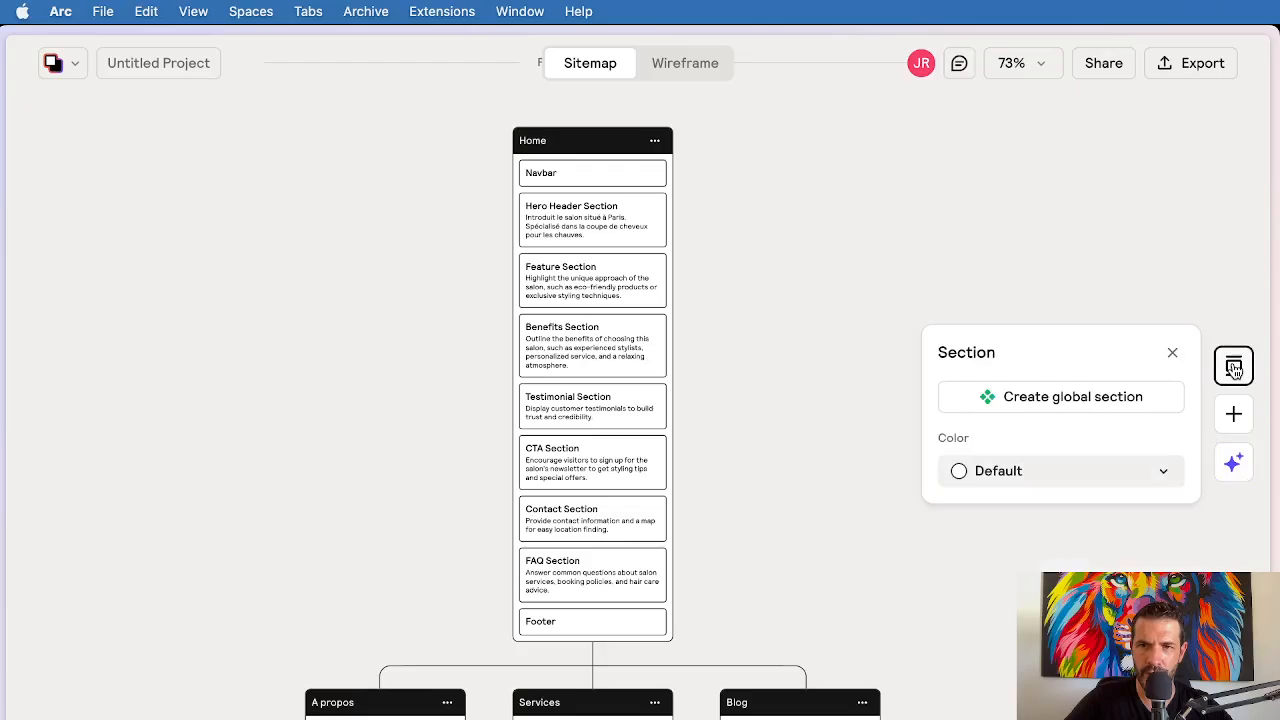
{"action": "left_click", "coordinate": [1230, 415]}
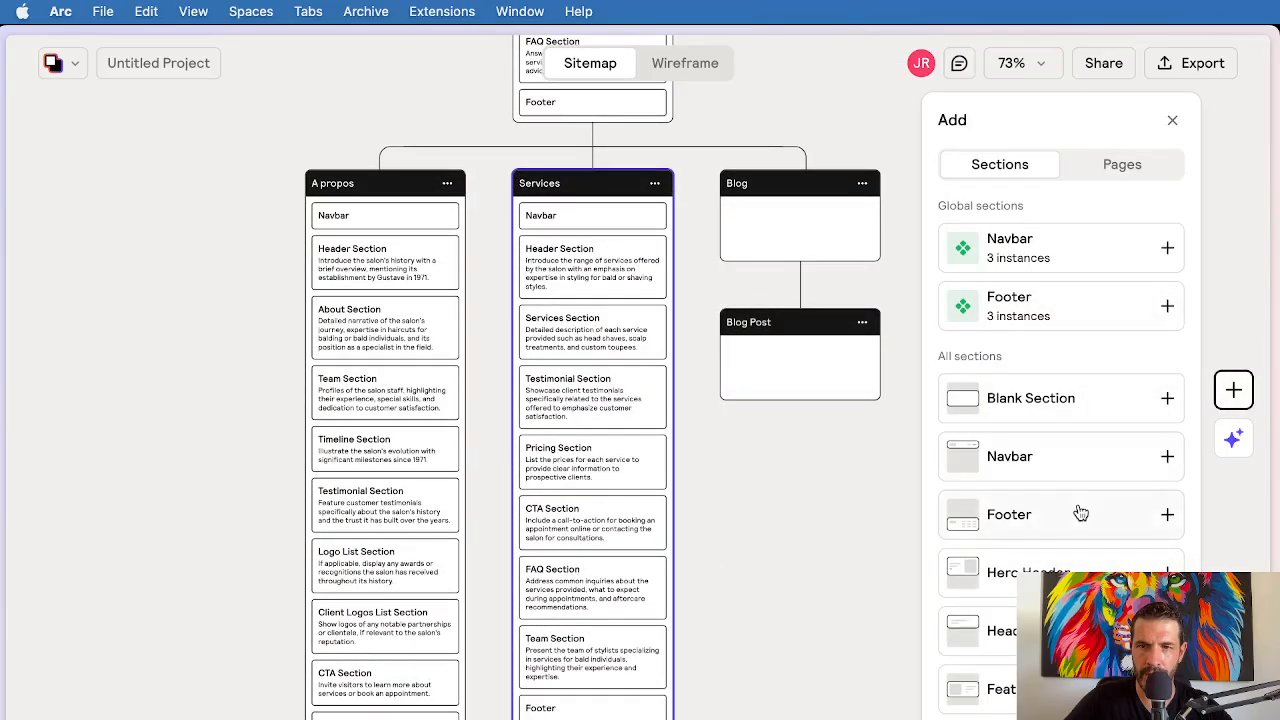
{"action": "left_click", "coordinate": [555, 255]}
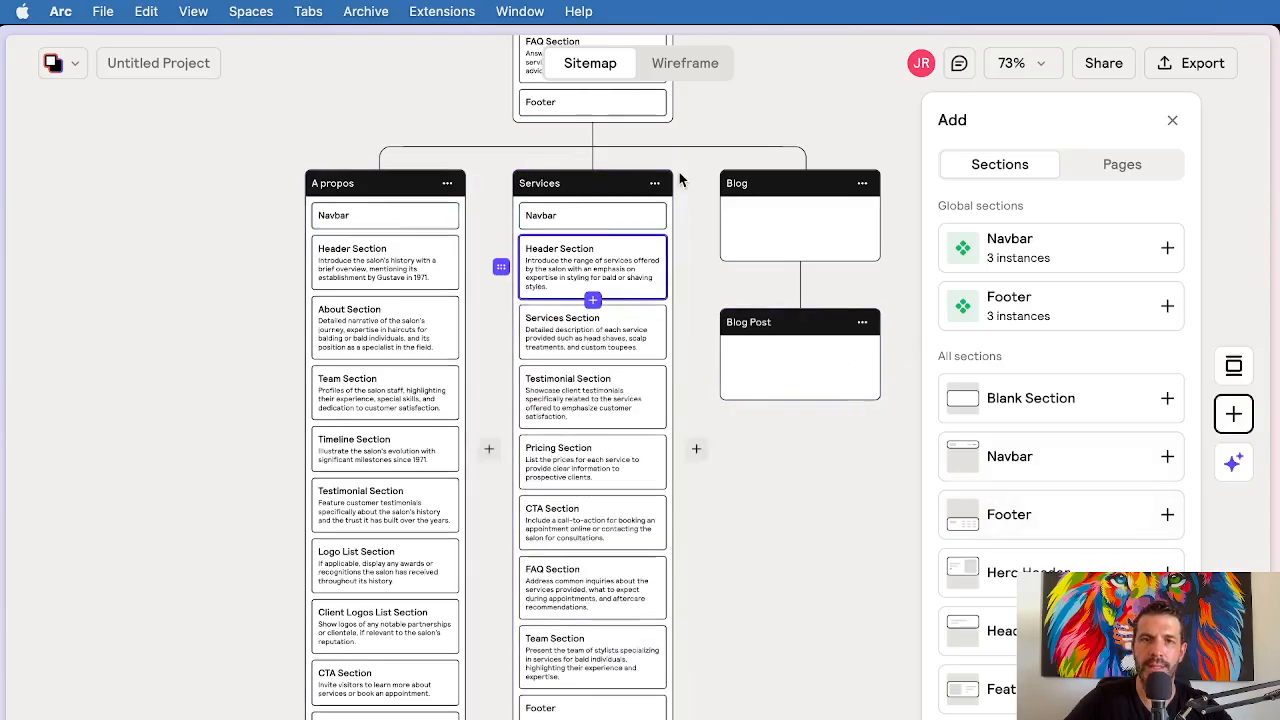
Step: Deselect the Services page's Header Section and switch the project from the sitemap to its wireframes
{"action": "scroll", "coordinate": [764, 210], "scroll_direction": "up", "scroll_amount": 5}
{"action": "left_click", "coordinate": [764, 215]}
{"action": "scroll", "coordinate": [764, 207], "scroll_direction": "up", "scroll_amount": 6}
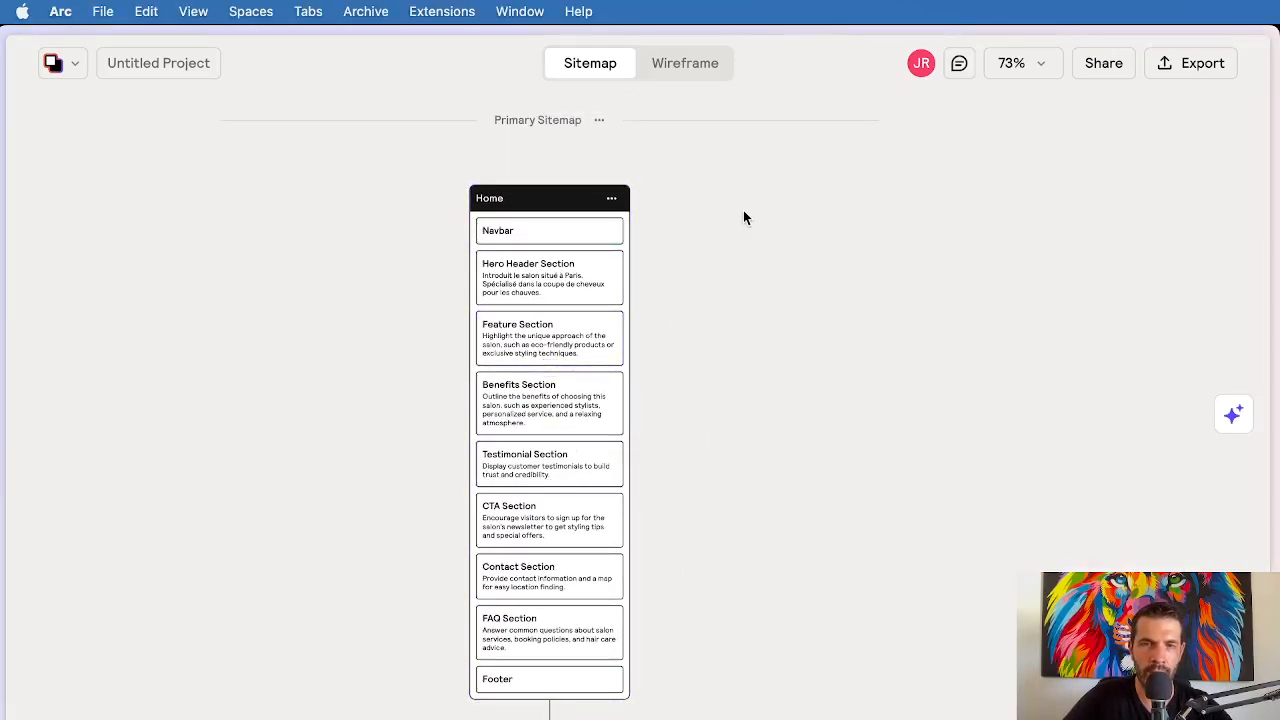
{"action": "left_click", "coordinate": [700, 66]}
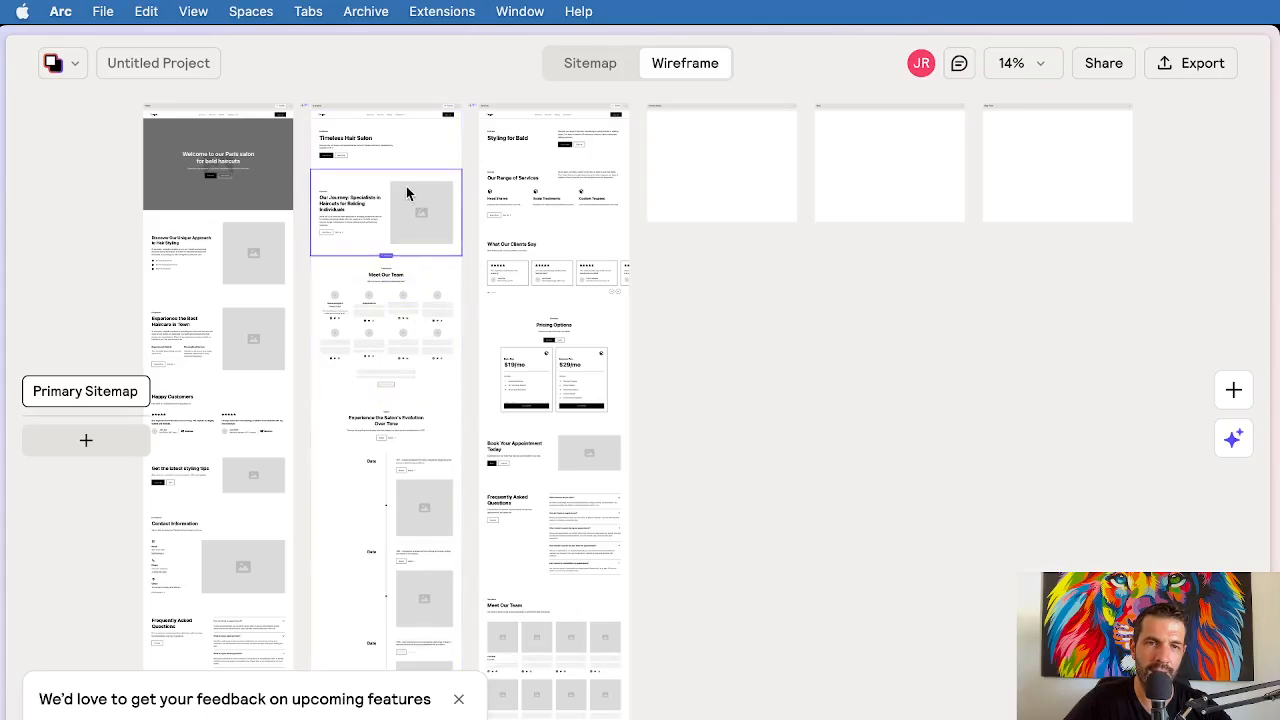
Step: Examine the wireframes generated for the Home, A propos and Services pages along their full length
{"action": "left_click", "coordinate": [397, 322]}
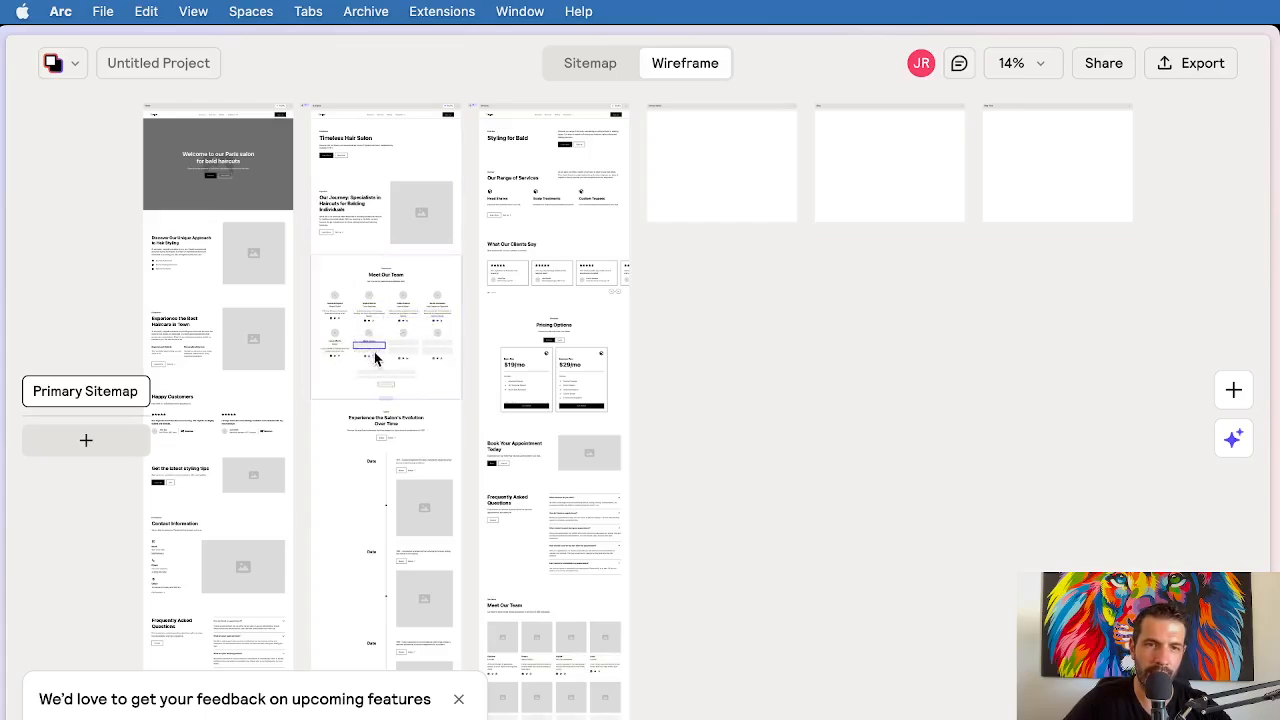
{"action": "left_click", "coordinate": [650, 377]}
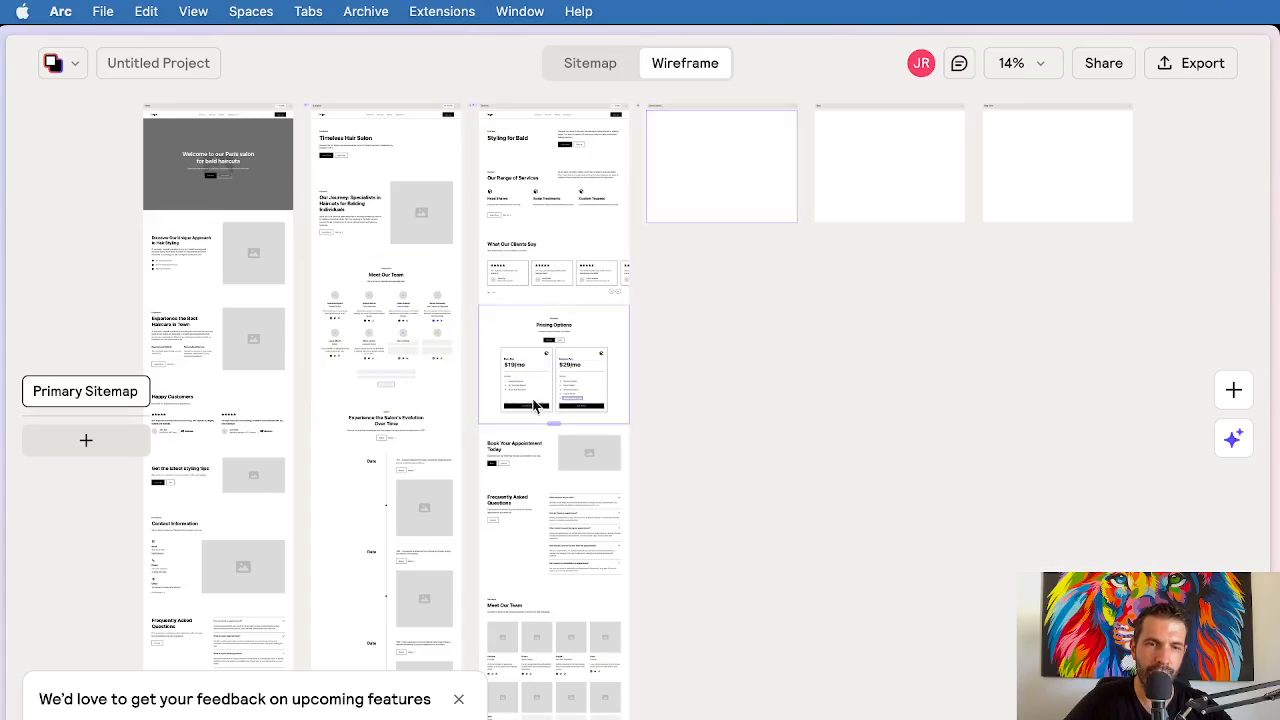
{"action": "left_click", "coordinate": [420, 449]}
{"action": "scroll", "coordinate": [420, 449], "scroll_direction": "down", "scroll_amount": 10}
{"action": "scroll", "coordinate": [420, 453], "scroll_direction": "down", "scroll_amount": 4}
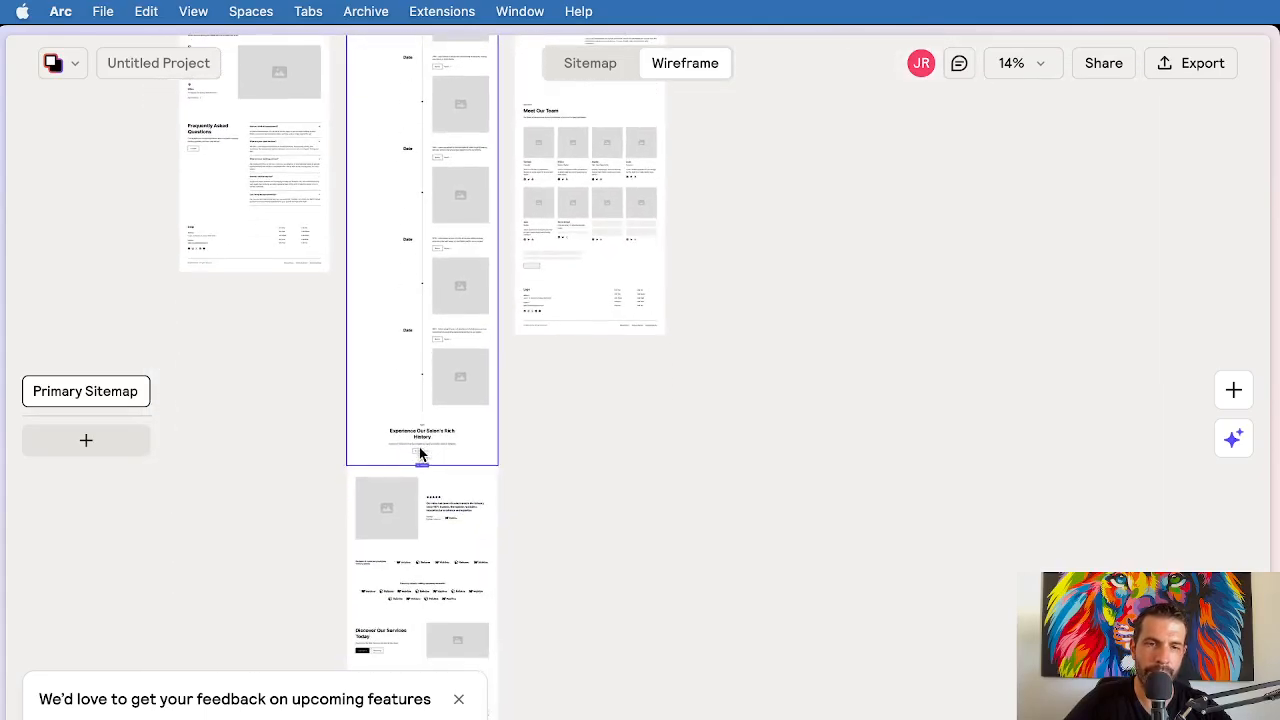
{"action": "scroll", "coordinate": [420, 453], "scroll_direction": "up", "scroll_amount": 12}
{"action": "scroll", "coordinate": [420, 453], "scroll_direction": "up", "scroll_amount": 5}
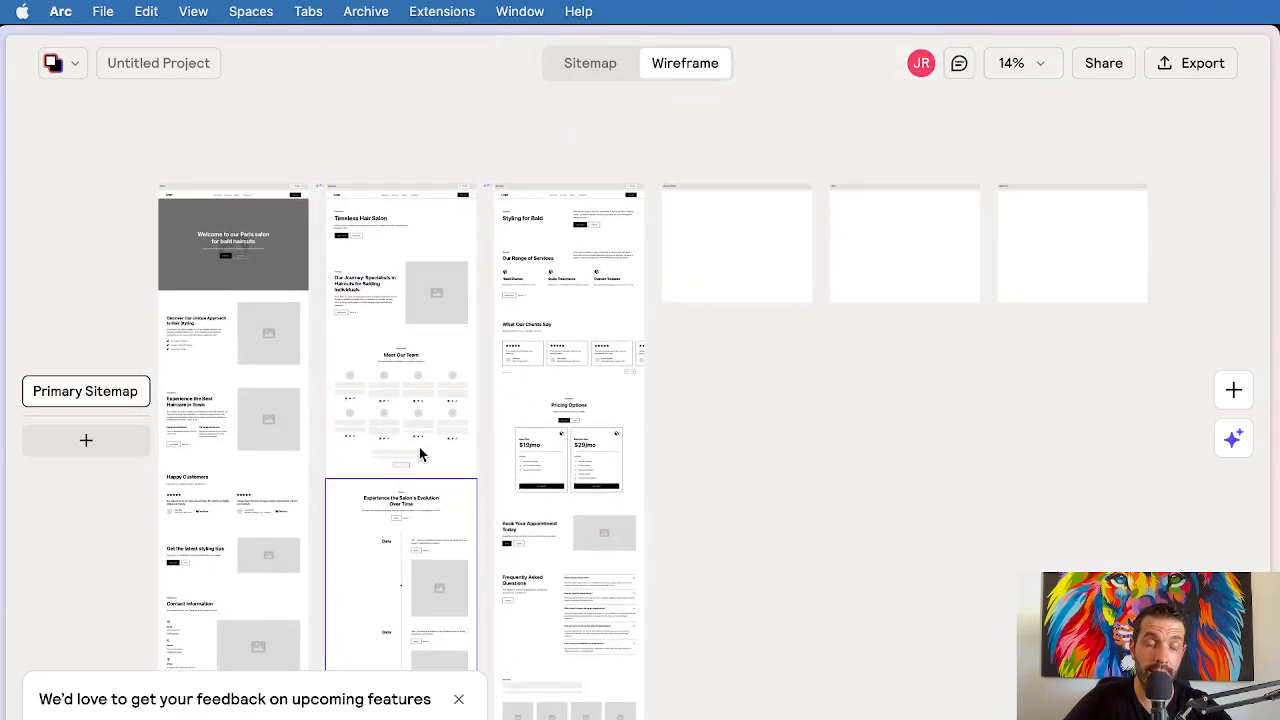
{"action": "scroll", "coordinate": [420, 453], "scroll_direction": "left", "scroll_amount": 3}
{"action": "scroll", "coordinate": [419, 450], "scroll_direction": "left", "scroll_amount": 2}
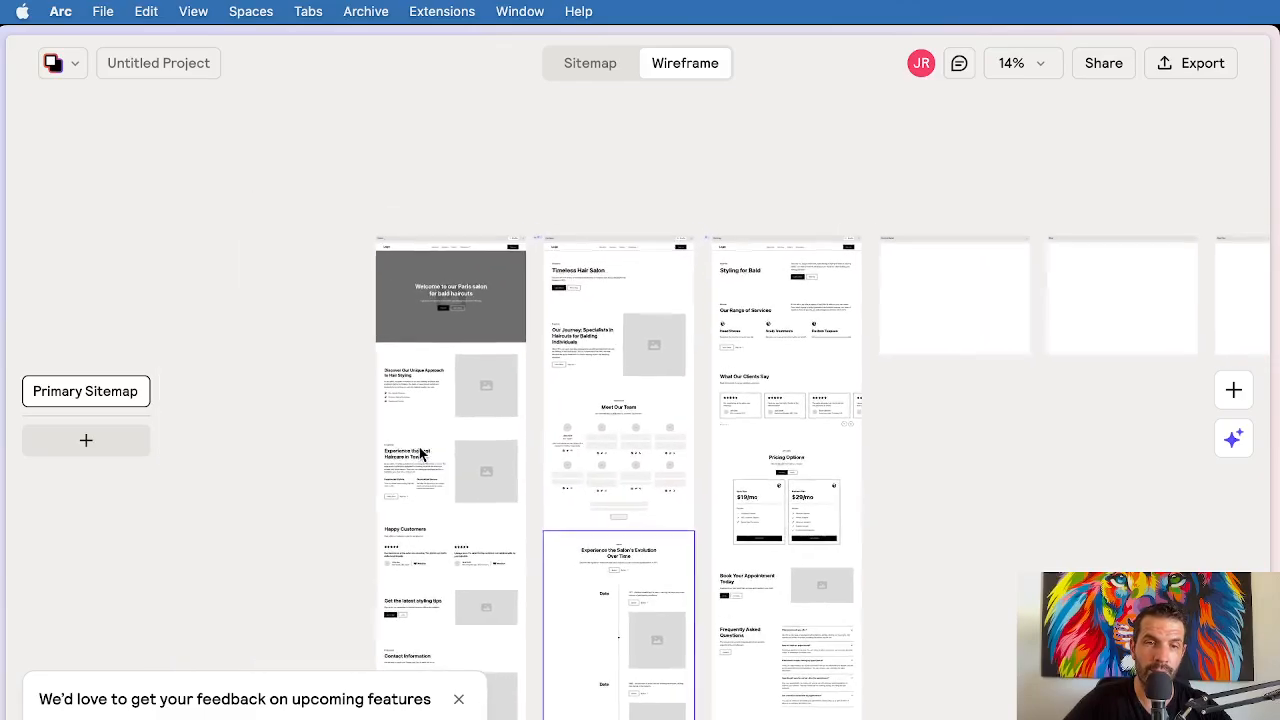
{"action": "scroll", "coordinate": [419, 447], "scroll_direction": "up", "scroll_amount": 3}
{"action": "scroll", "coordinate": [494, 347], "scroll_direction": "up", "scroll_amount": 2}
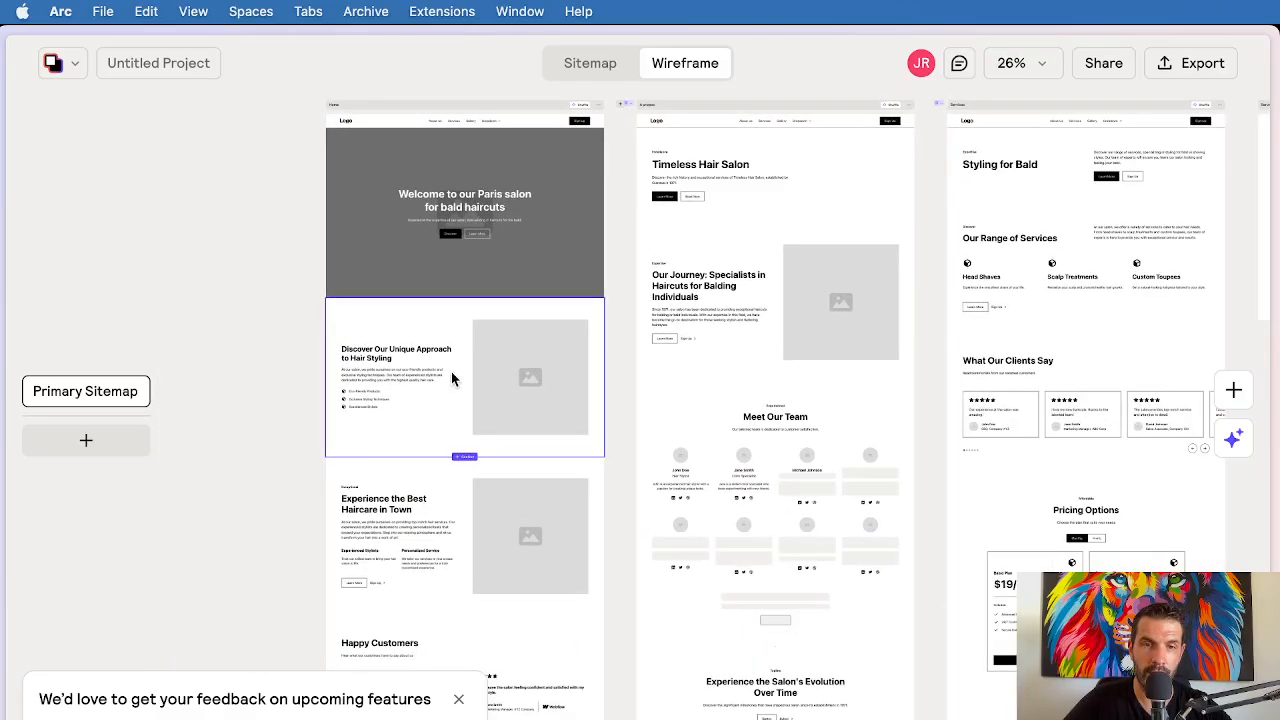
Step: Inspect the component and variant options of the Feature Section and Hero Header Section in the Home page's wireframe
{"action": "left_click", "coordinate": [461, 376]}
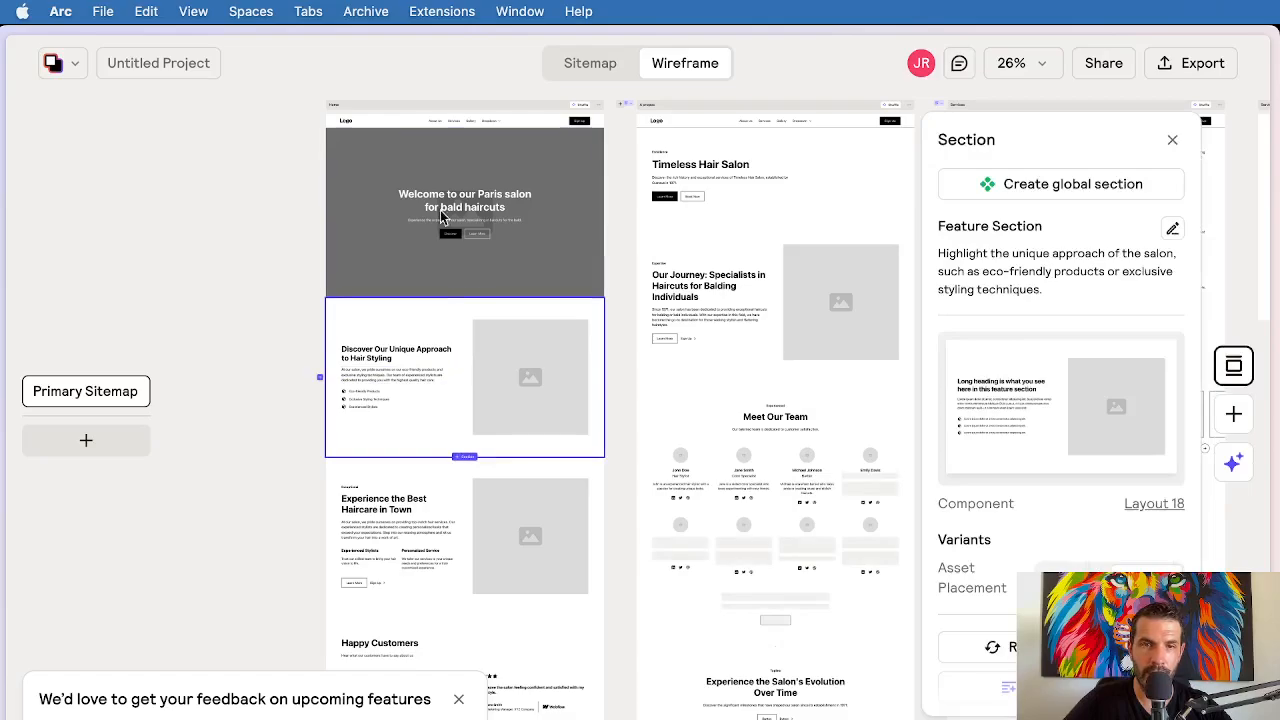
{"action": "left_click", "coordinate": [468, 241]}
{"action": "scroll", "coordinate": [468, 241], "scroll_direction": "up", "scroll_amount": 2}
{"action": "scroll", "coordinate": [469, 243], "scroll_direction": "up", "scroll_amount": 1}
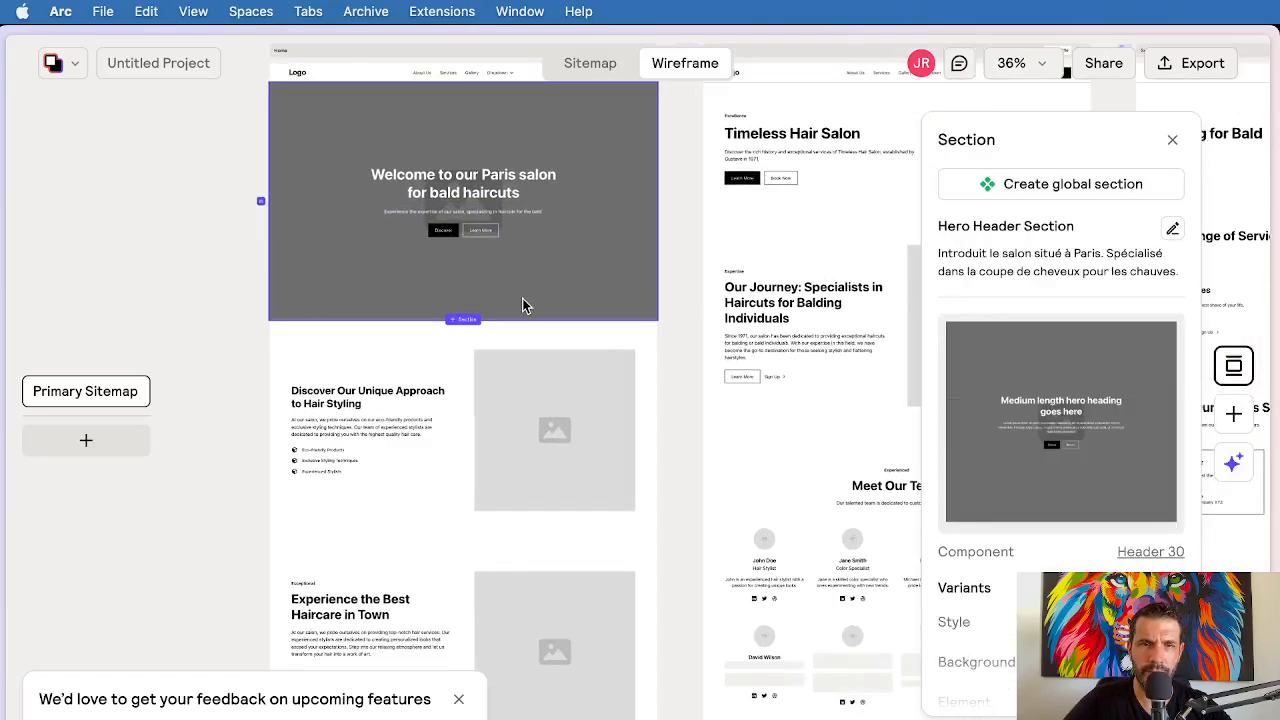
Step: Try the Card and Normal styles and a video background on the Home page's Hero Header Section
{"action": "scroll", "coordinate": [522, 298], "scroll_direction": "up", "scroll_amount": 1}
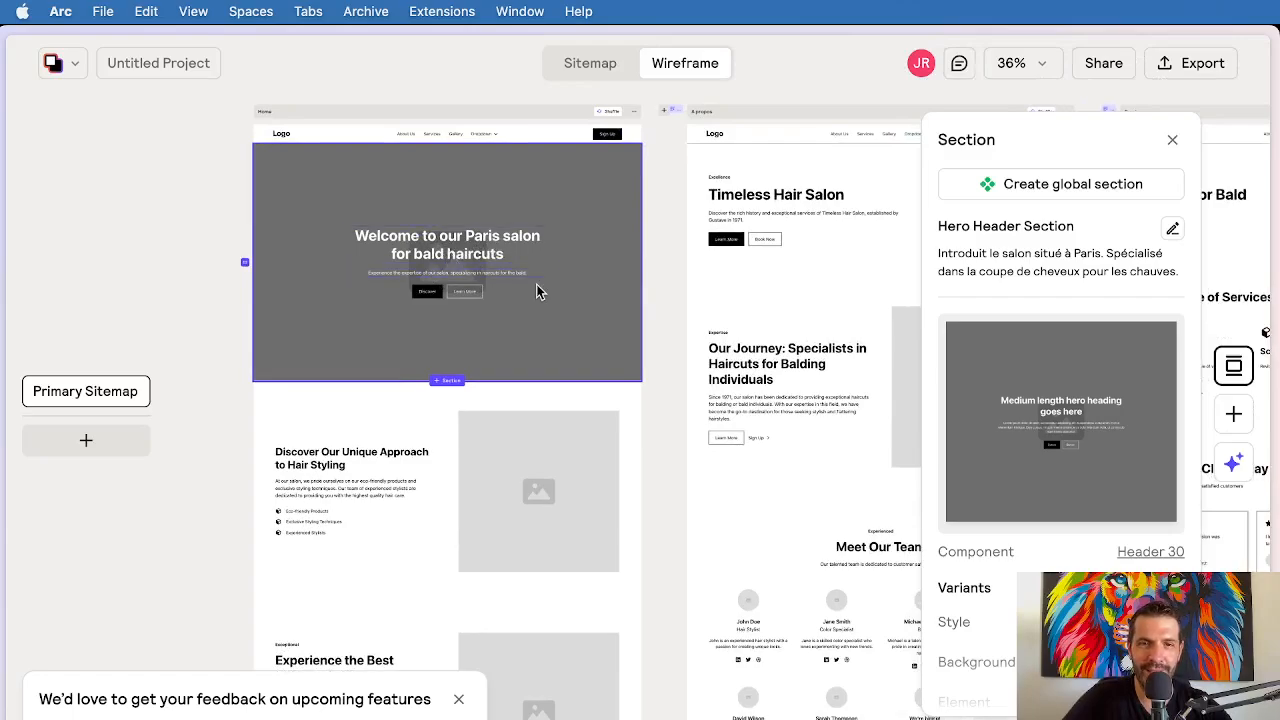
{"action": "scroll", "coordinate": [537, 291], "scroll_direction": "up", "scroll_amount": 2}
{"action": "scroll", "coordinate": [484, 343], "scroll_direction": "up", "scroll_amount": 1}
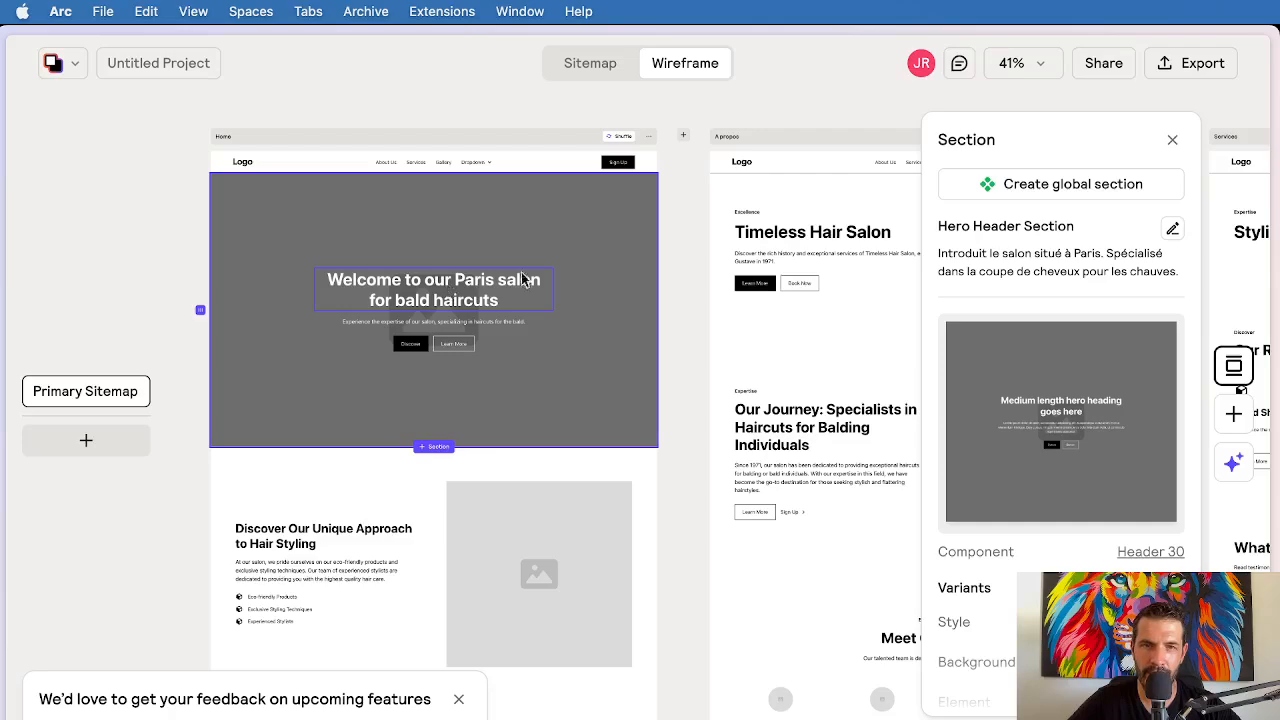
{"action": "scroll", "coordinate": [1114, 528], "scroll_direction": "down", "scroll_amount": 3}
{"action": "left_click", "coordinate": [1146, 527]}
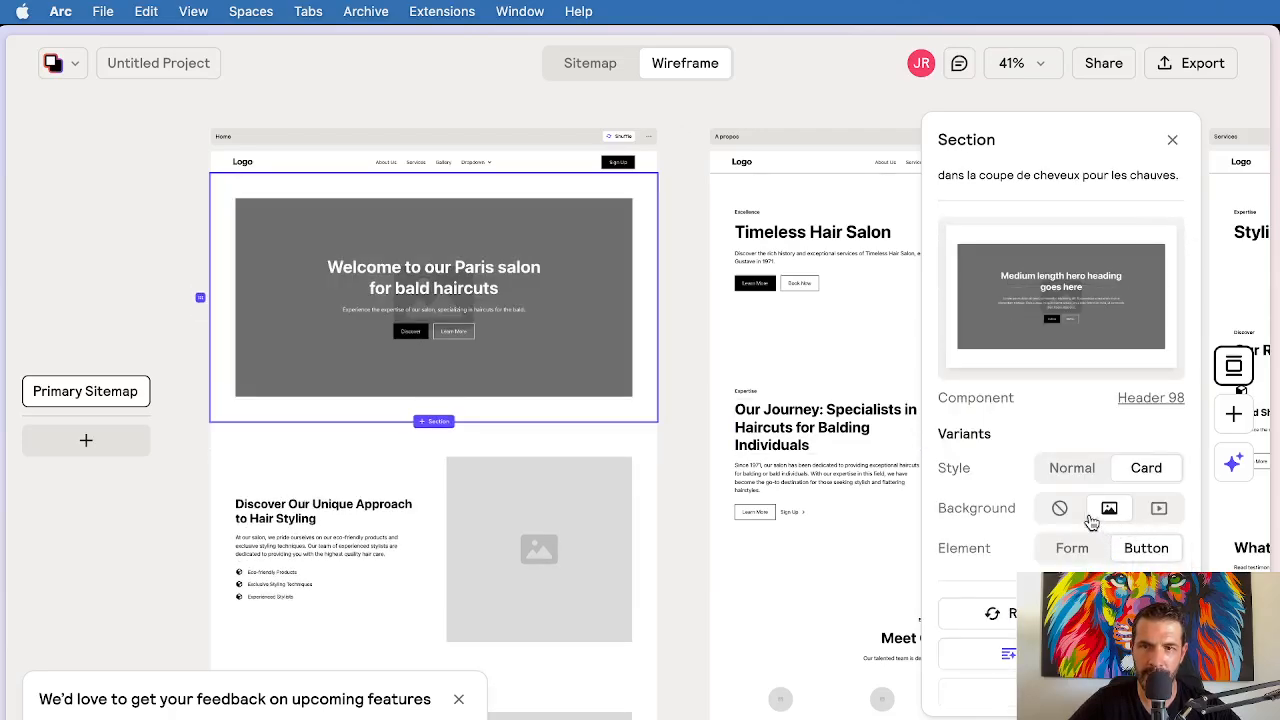
{"action": "left_click", "coordinate": [1078, 470]}
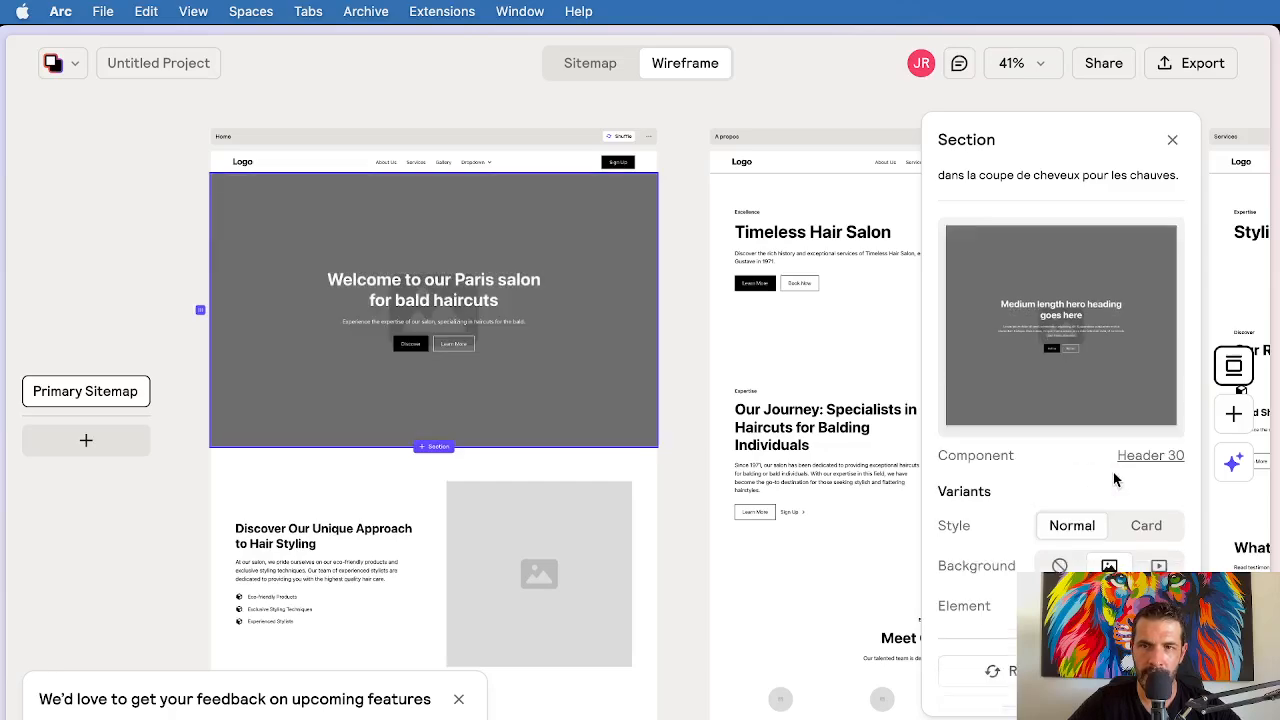
{"action": "left_click", "coordinate": [1142, 524]}
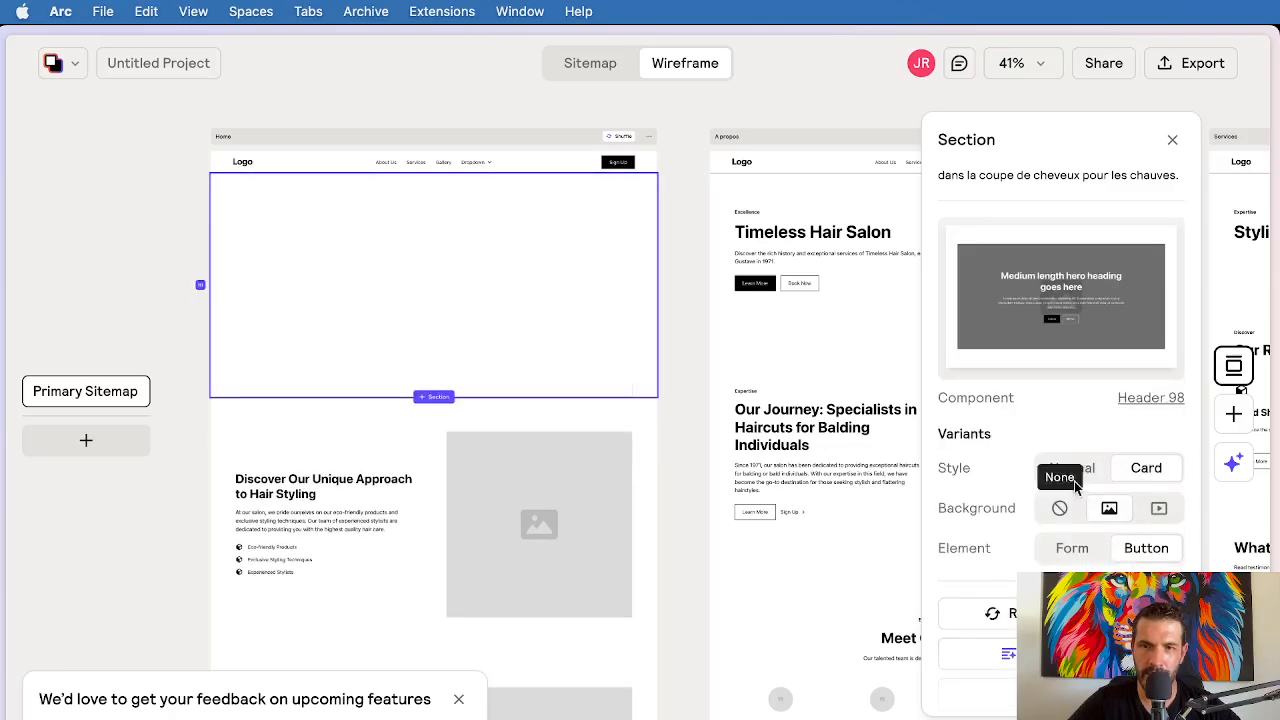
{"action": "left_click", "coordinate": [1073, 474]}
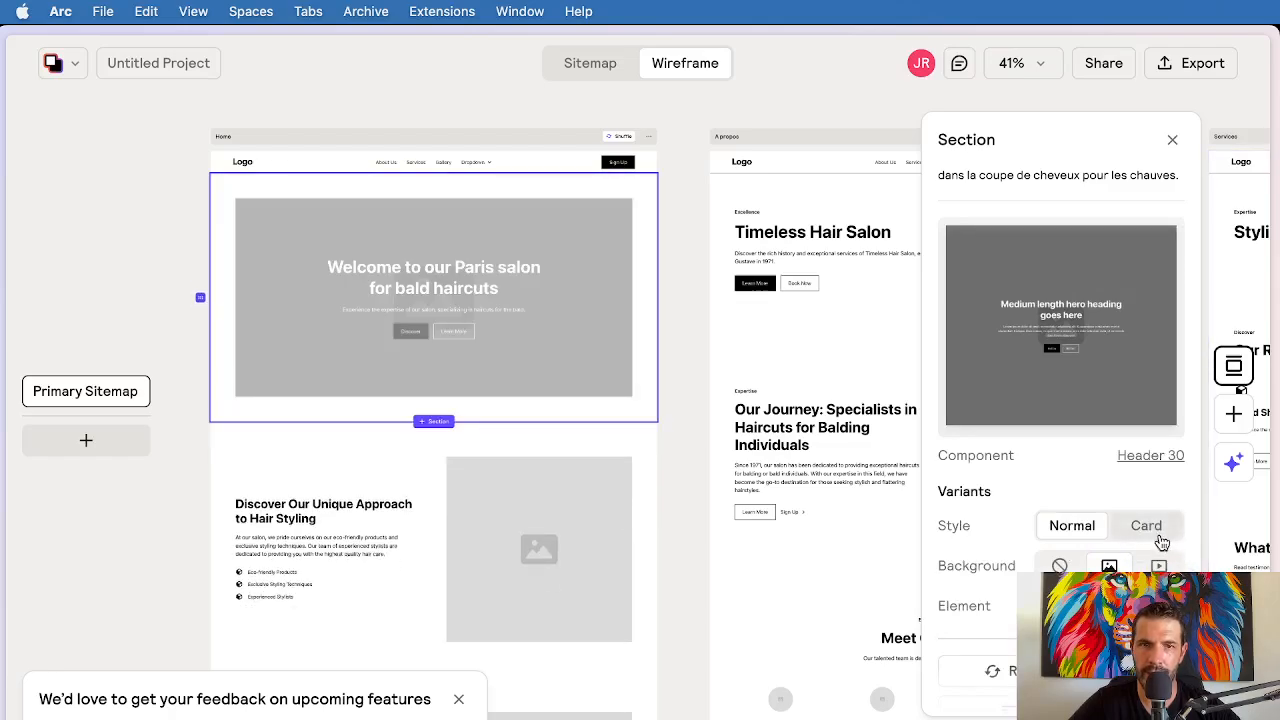
{"action": "left_click", "coordinate": [1158, 536]}
{"action": "left_click", "coordinate": [1070, 470]}
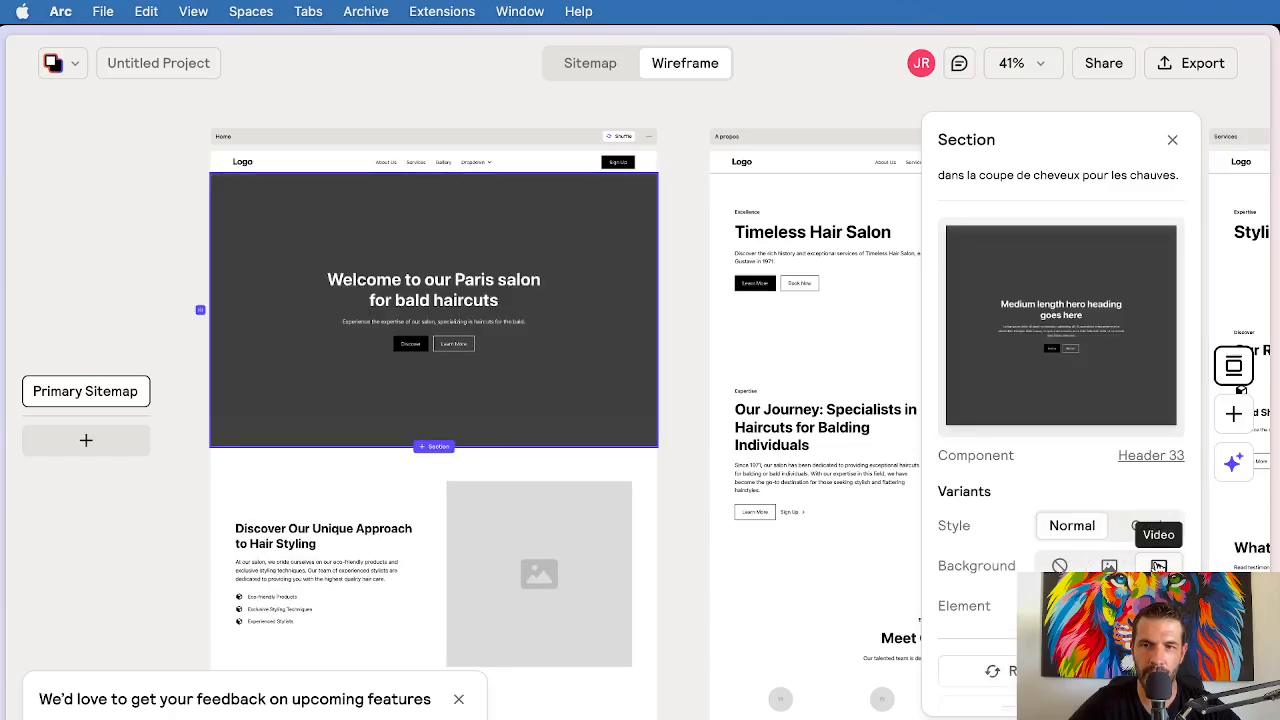
{"action": "left_click", "coordinate": [1158, 566]}
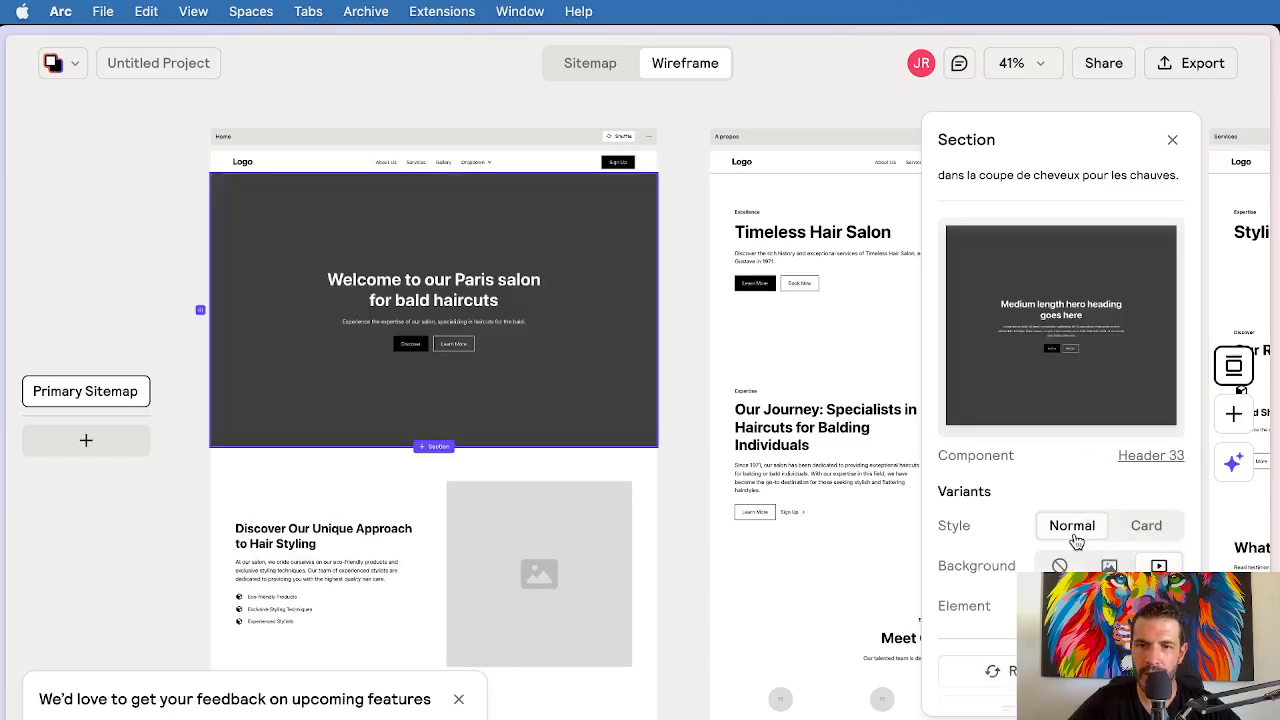
Step: Replace the component of the Home page's Hero Header Section with Header 76 and close the section settings
{"action": "scroll", "coordinate": [1076, 541], "scroll_direction": "down", "scroll_amount": 3}
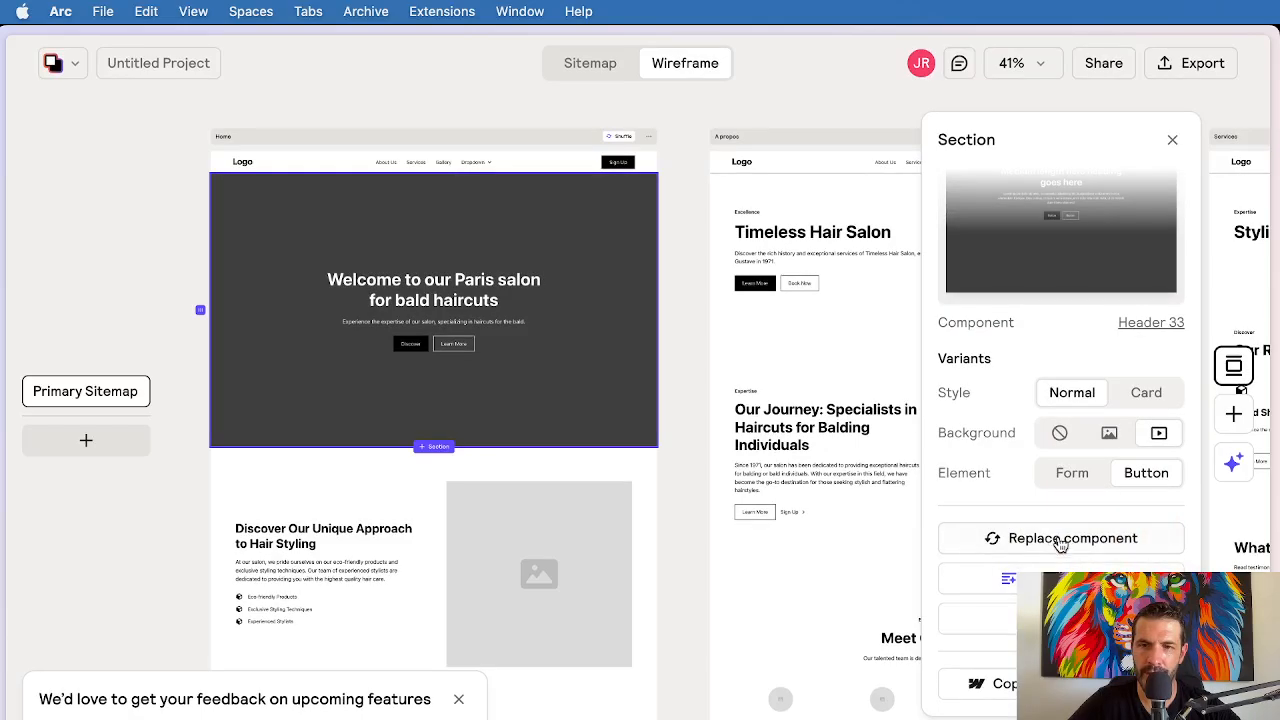
{"action": "left_click", "coordinate": [1060, 540]}
{"action": "scroll", "coordinate": [1063, 355], "scroll_direction": "down", "scroll_amount": 3}
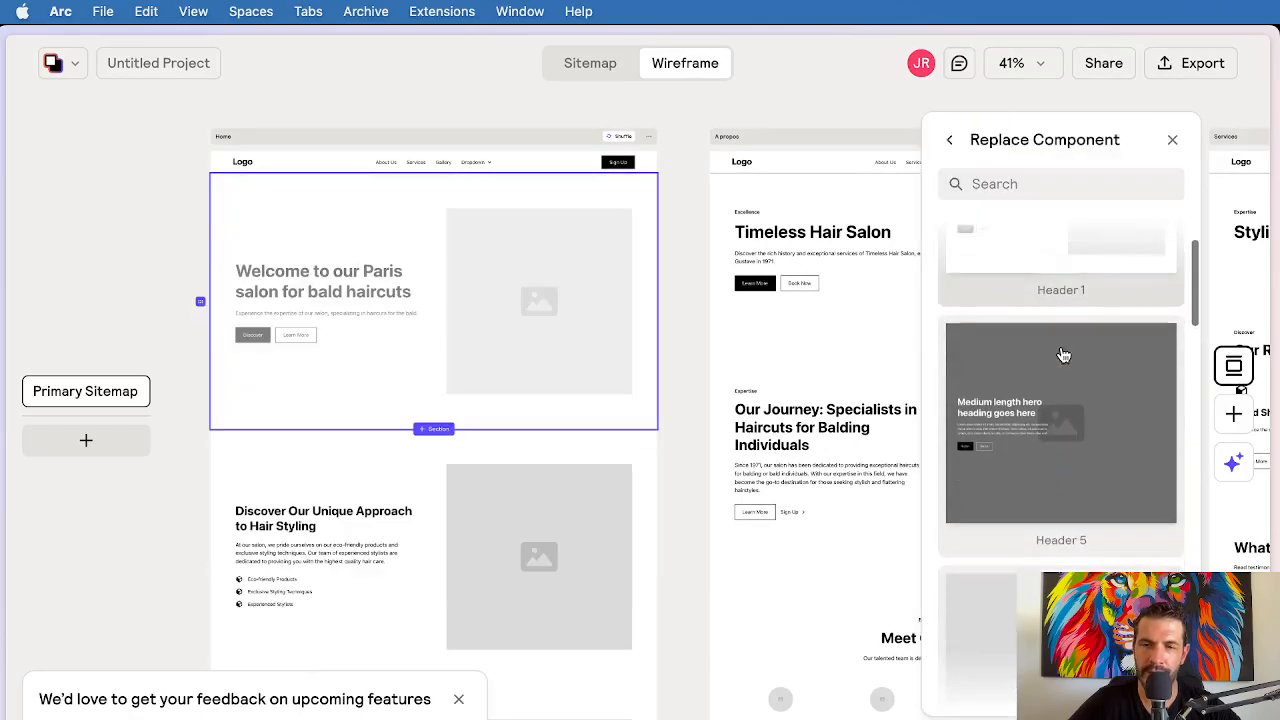
{"action": "scroll", "coordinate": [1063, 400], "scroll_direction": "down", "scroll_amount": 6}
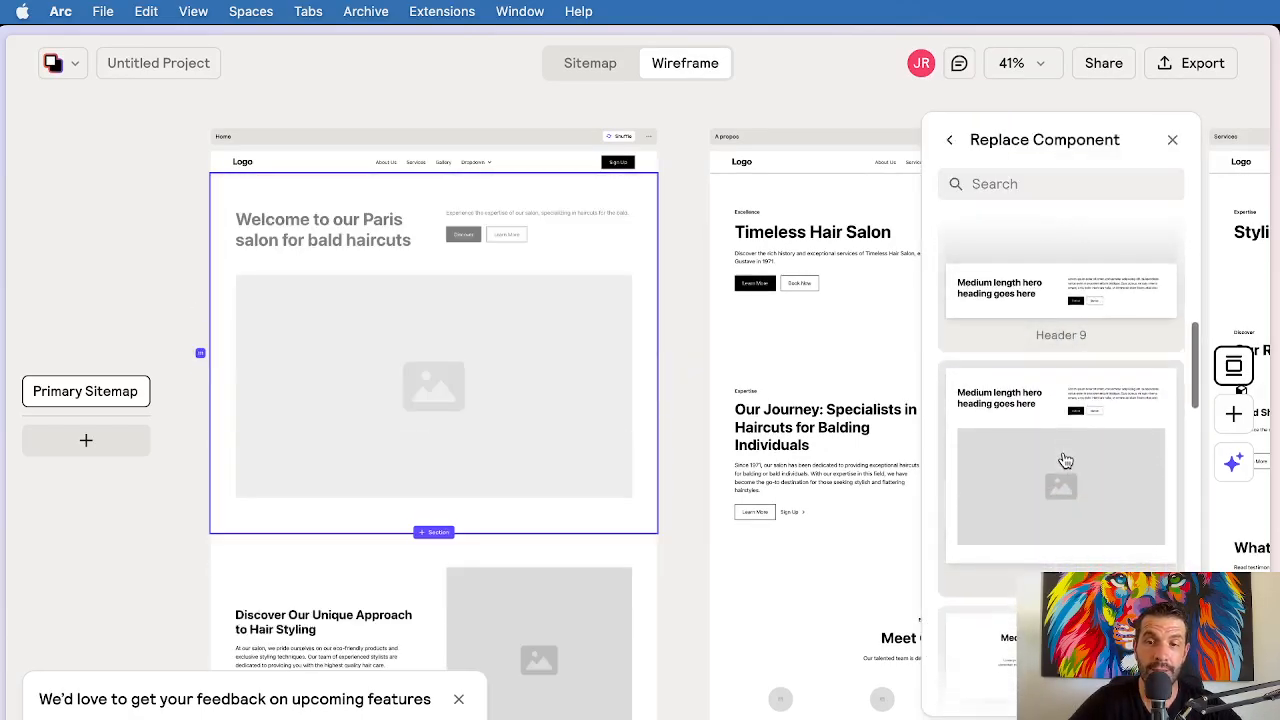
{"action": "scroll", "coordinate": [1064, 470], "scroll_direction": "down", "scroll_amount": 10}
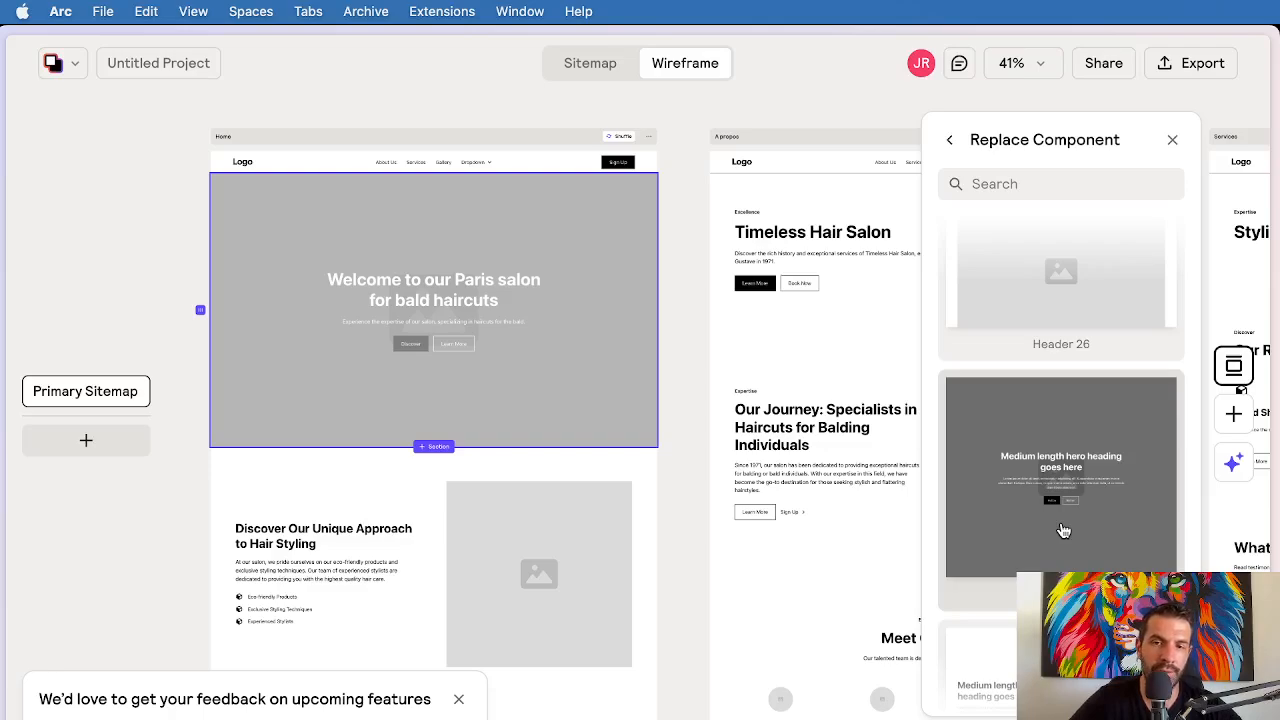
{"action": "scroll", "coordinate": [1058, 388], "scroll_direction": "down", "scroll_amount": 8}
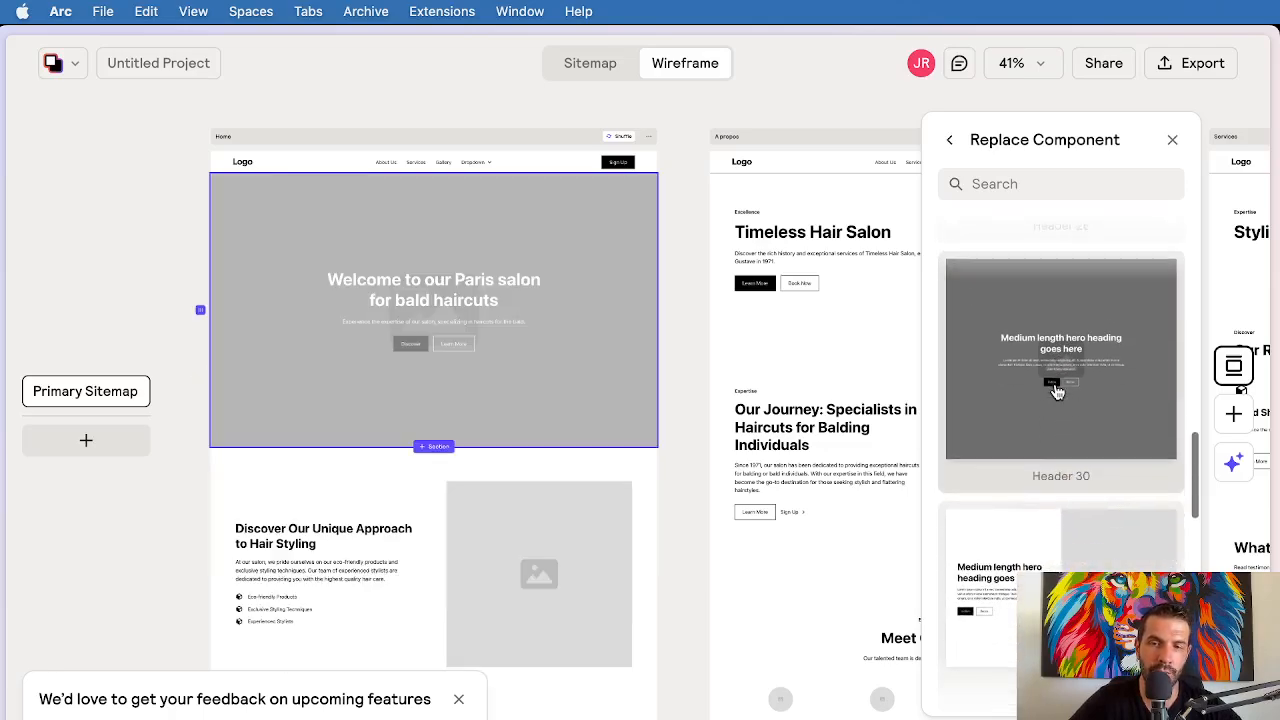
{"action": "scroll", "coordinate": [1058, 392], "scroll_direction": "down", "scroll_amount": 3}
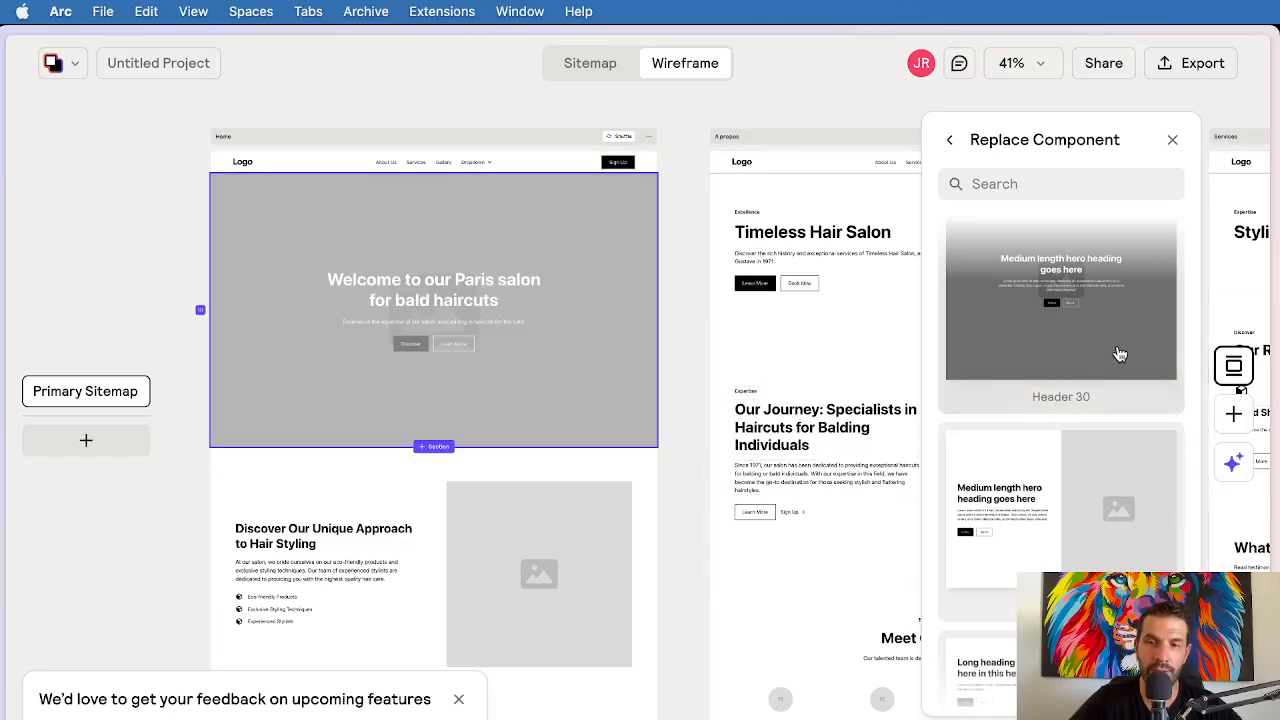
{"action": "scroll", "coordinate": [1040, 437], "scroll_direction": "down", "scroll_amount": 6}
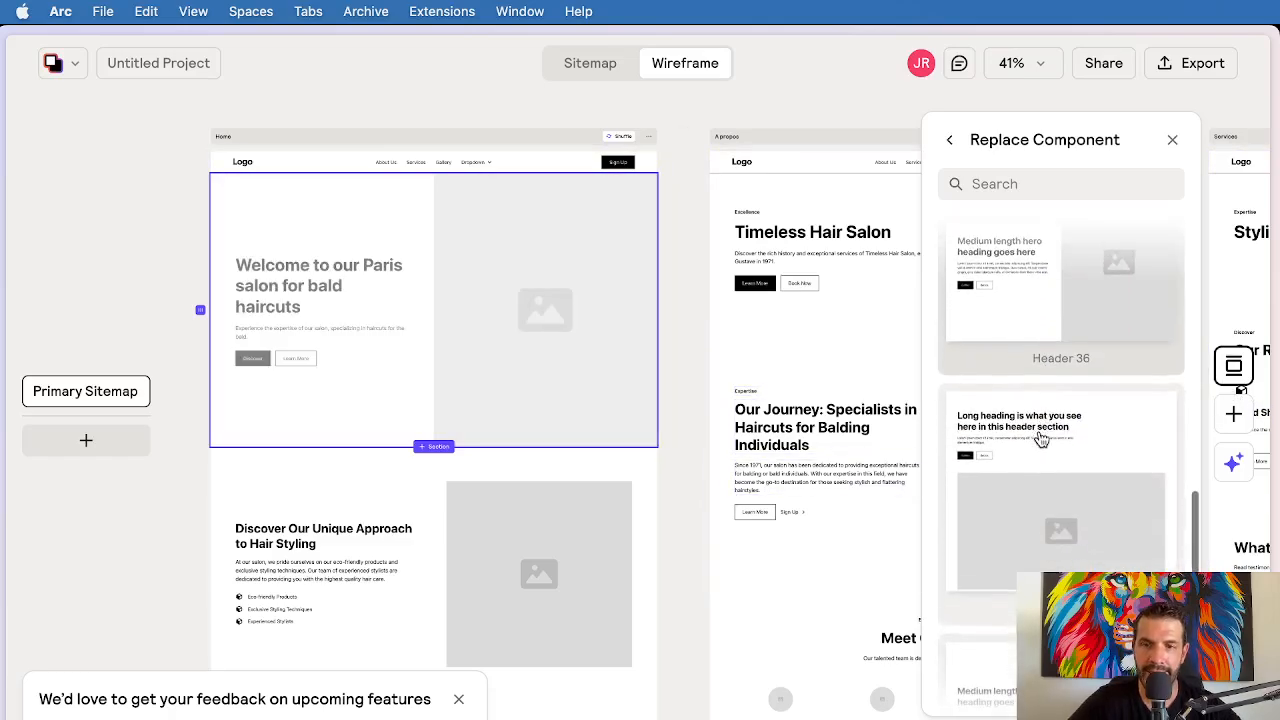
{"action": "scroll", "coordinate": [1040, 437], "scroll_direction": "down", "scroll_amount": 5}
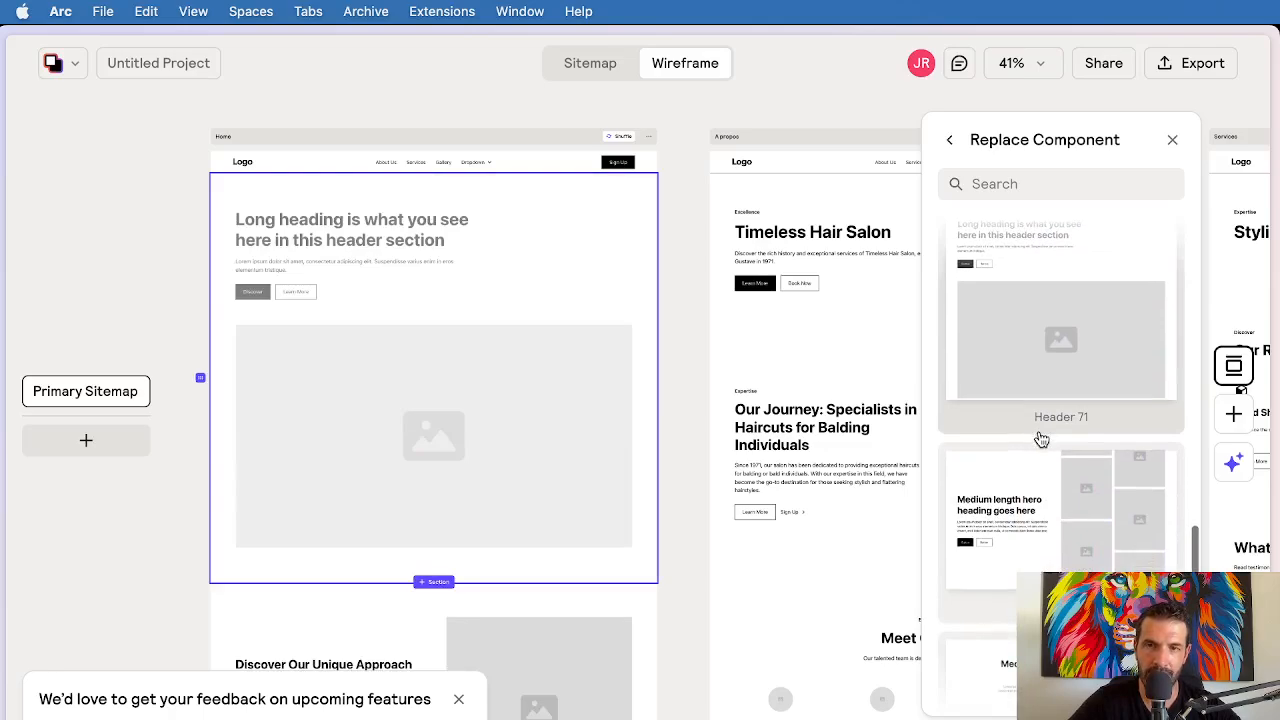
{"action": "scroll", "coordinate": [1041, 438], "scroll_direction": "up", "scroll_amount": 3}
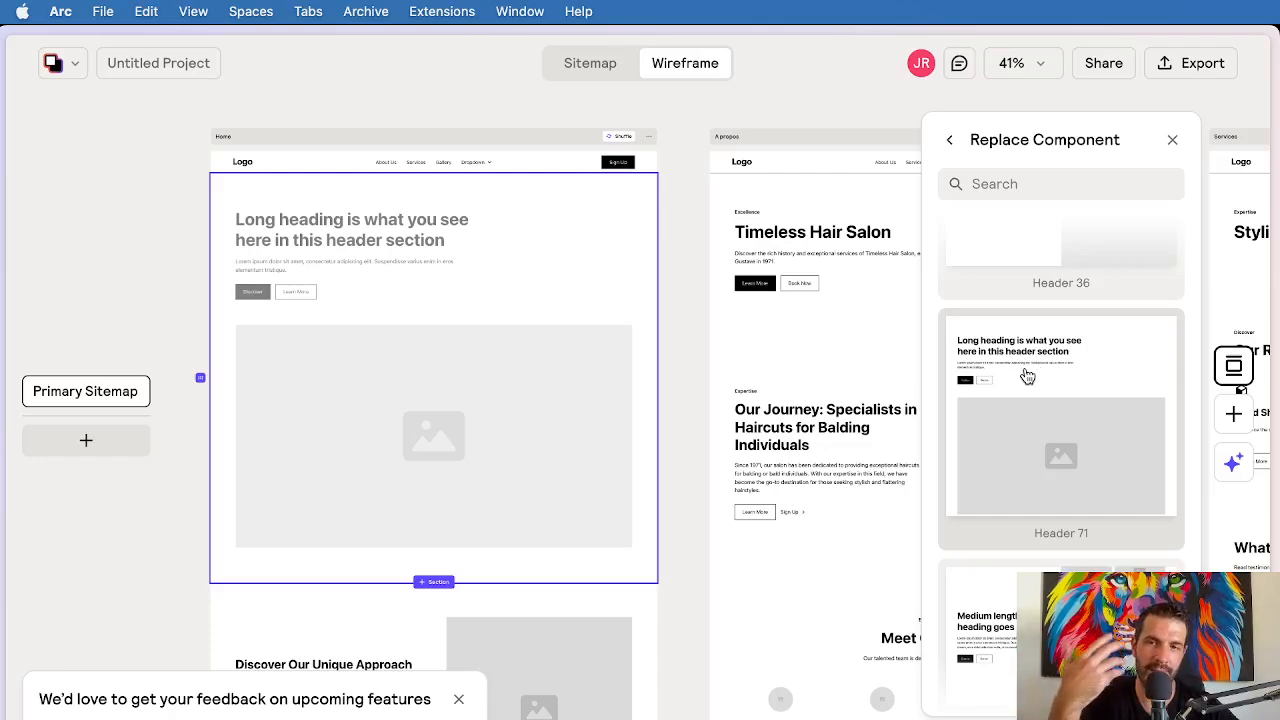
{"action": "scroll", "coordinate": [1028, 375], "scroll_direction": "down", "scroll_amount": 3}
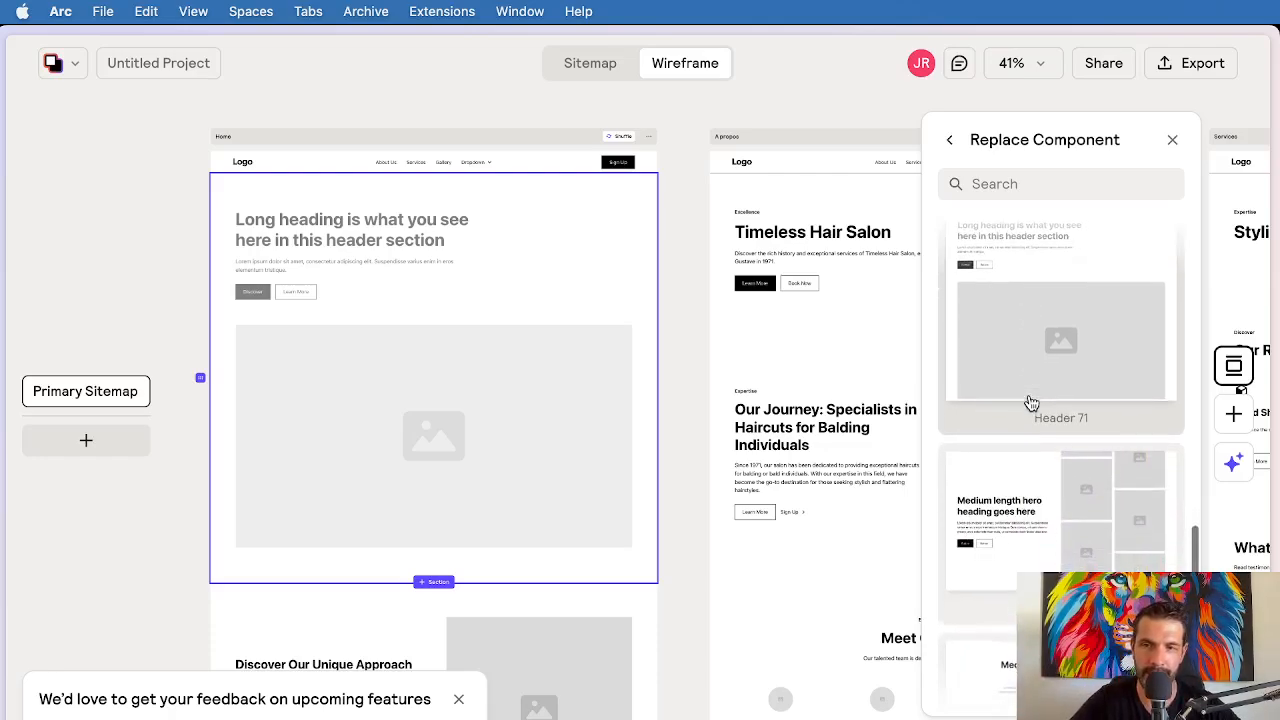
{"action": "left_click", "coordinate": [1033, 408]}
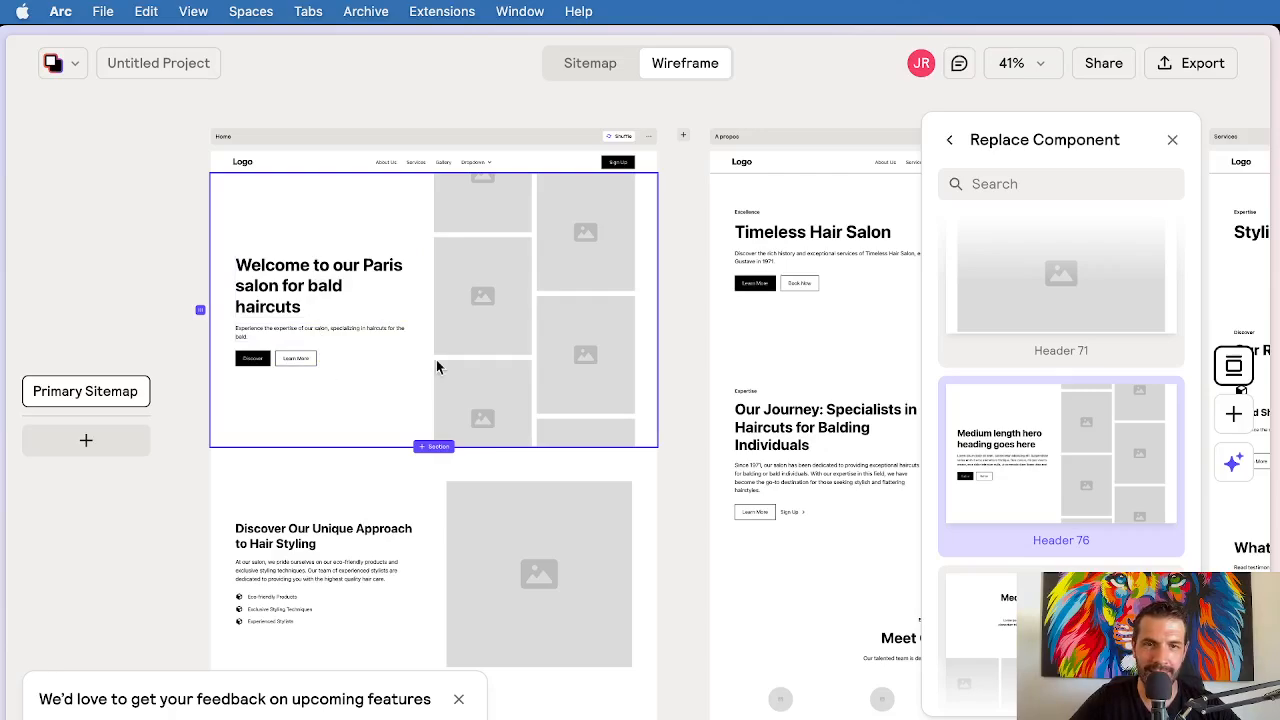
{"action": "left_click", "coordinate": [1077, 420]}
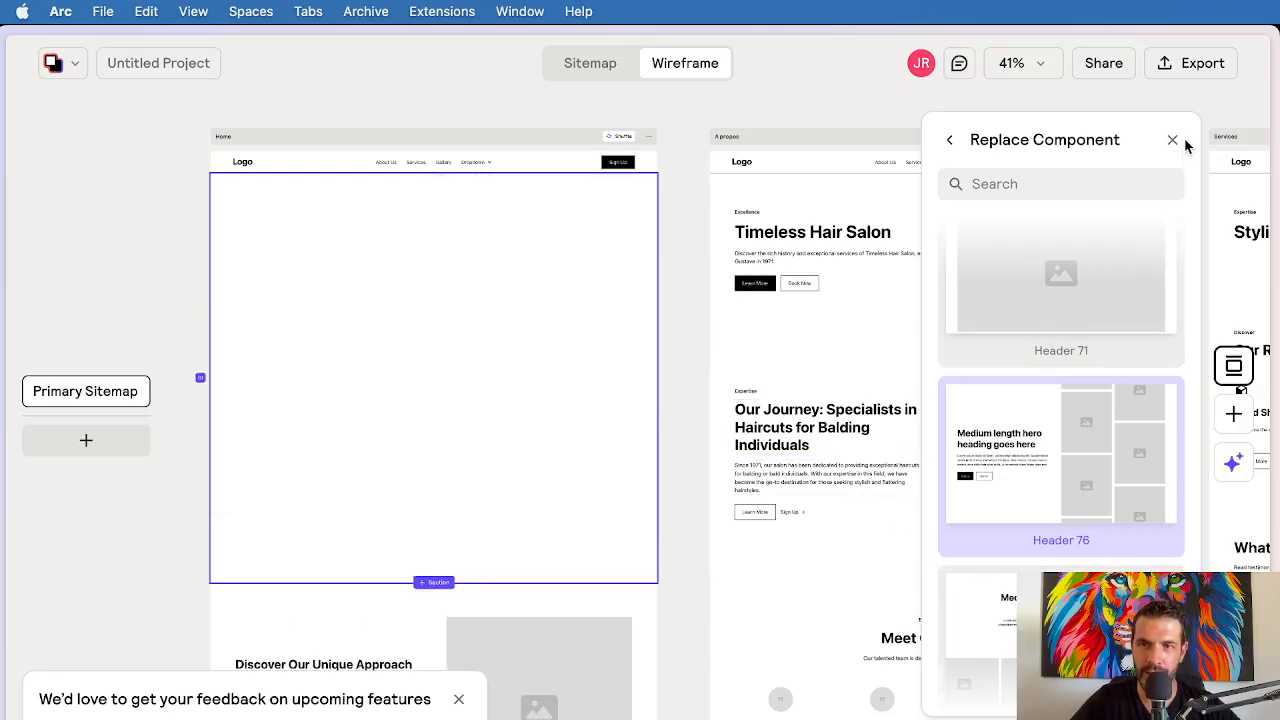
{"action": "left_click", "coordinate": [1172, 140]}
Step: Have the AI rewrite the Home page's hero heading in French and replace the original heading with the result
{"action": "left_click", "coordinate": [297, 277]}
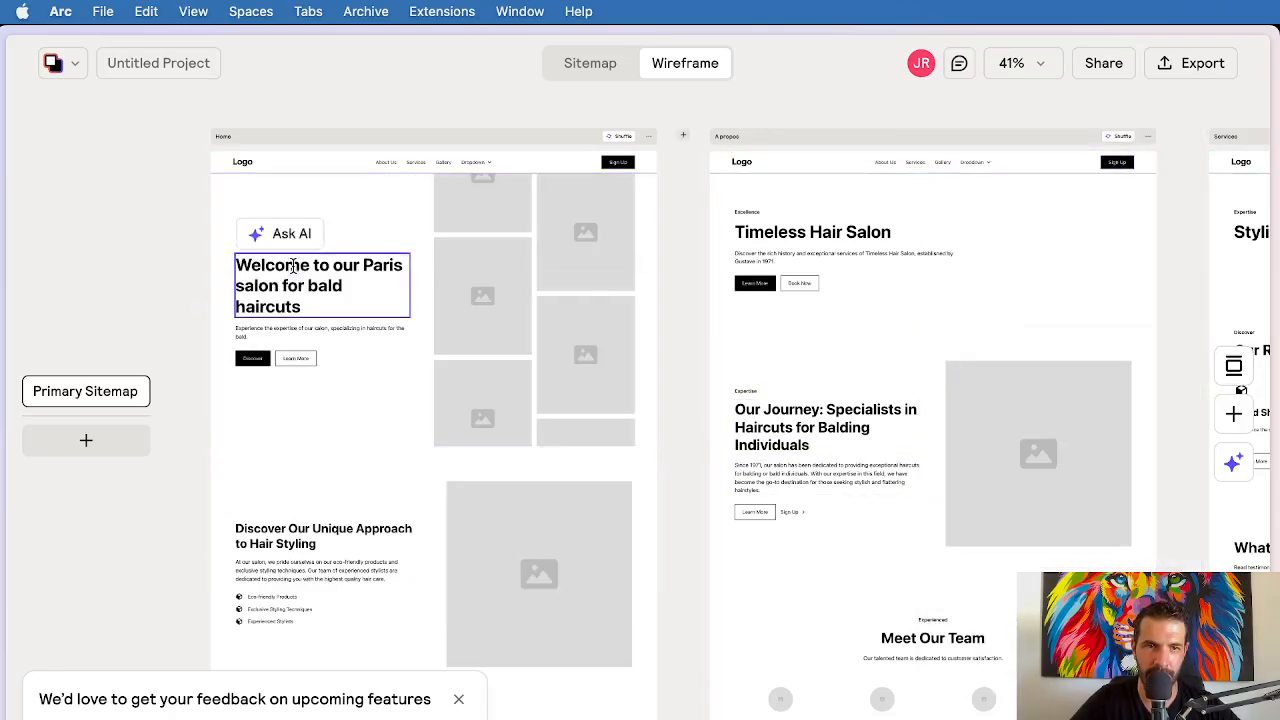
{"action": "left_click_drag", "start_coordinate": [303, 300], "coordinate": [238, 264]}
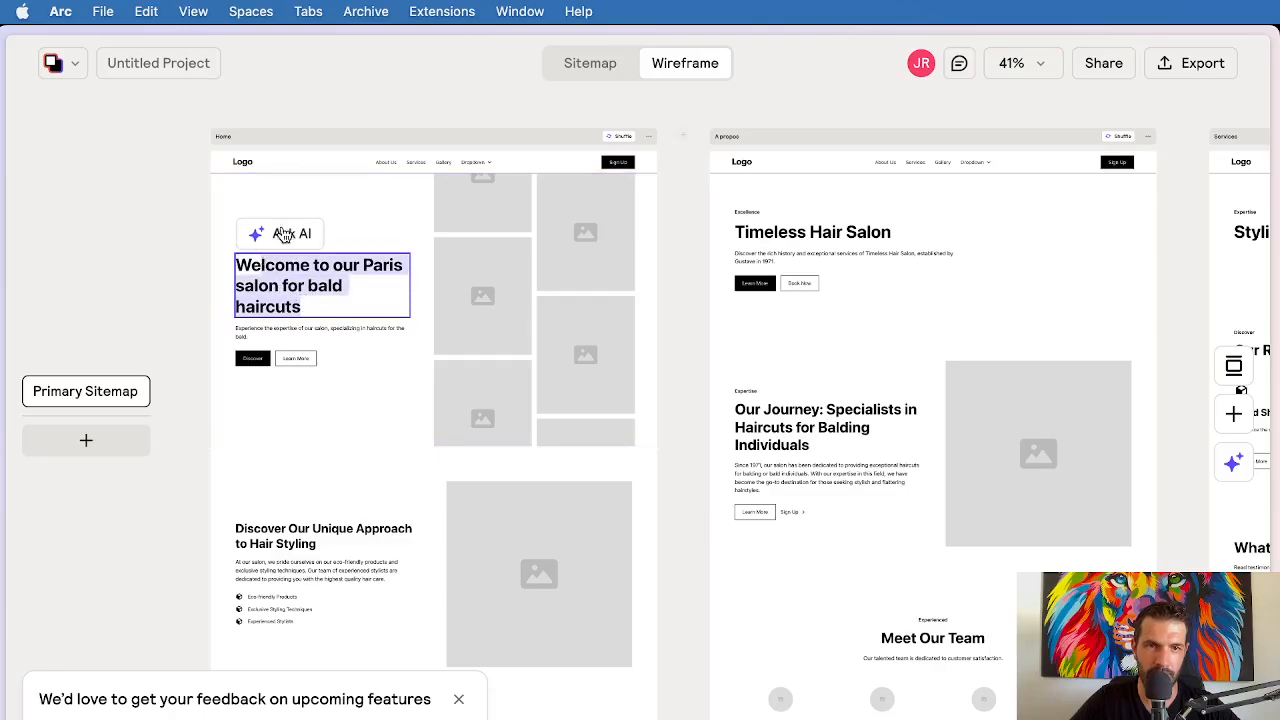
{"action": "left_click", "coordinate": [285, 233]}
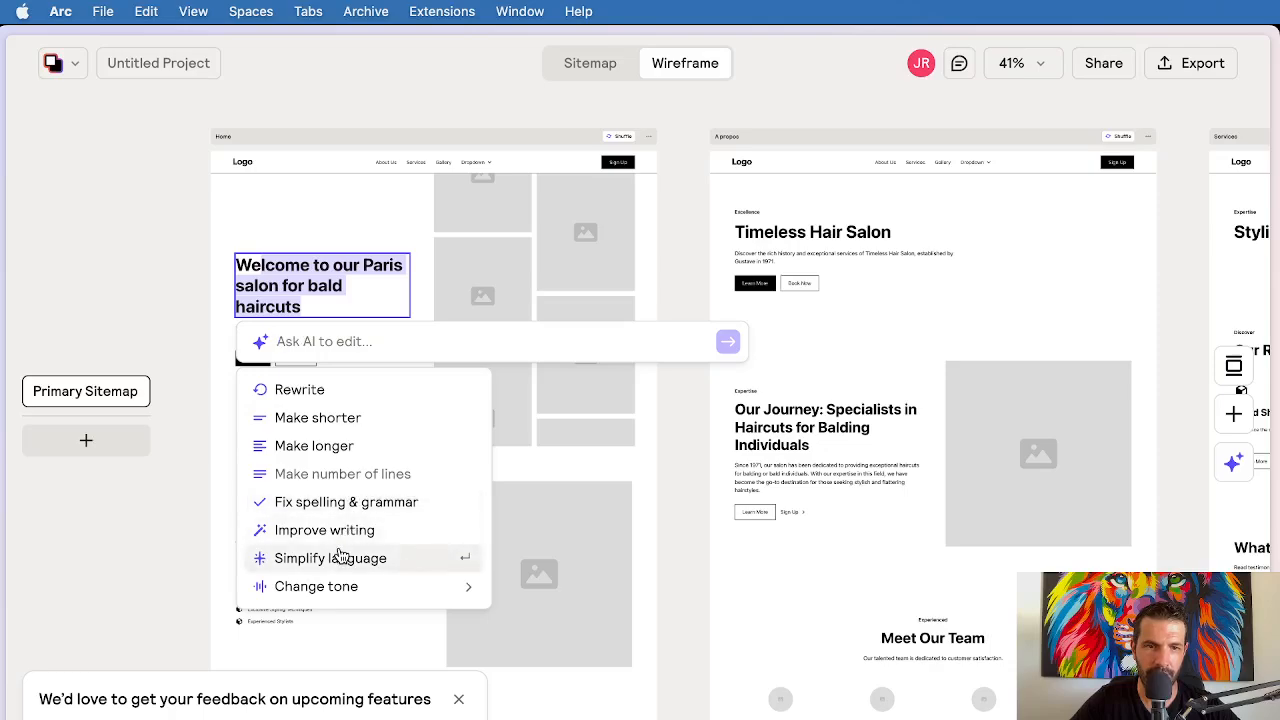
{"action": "mouse_move", "coordinate": [338, 588]}
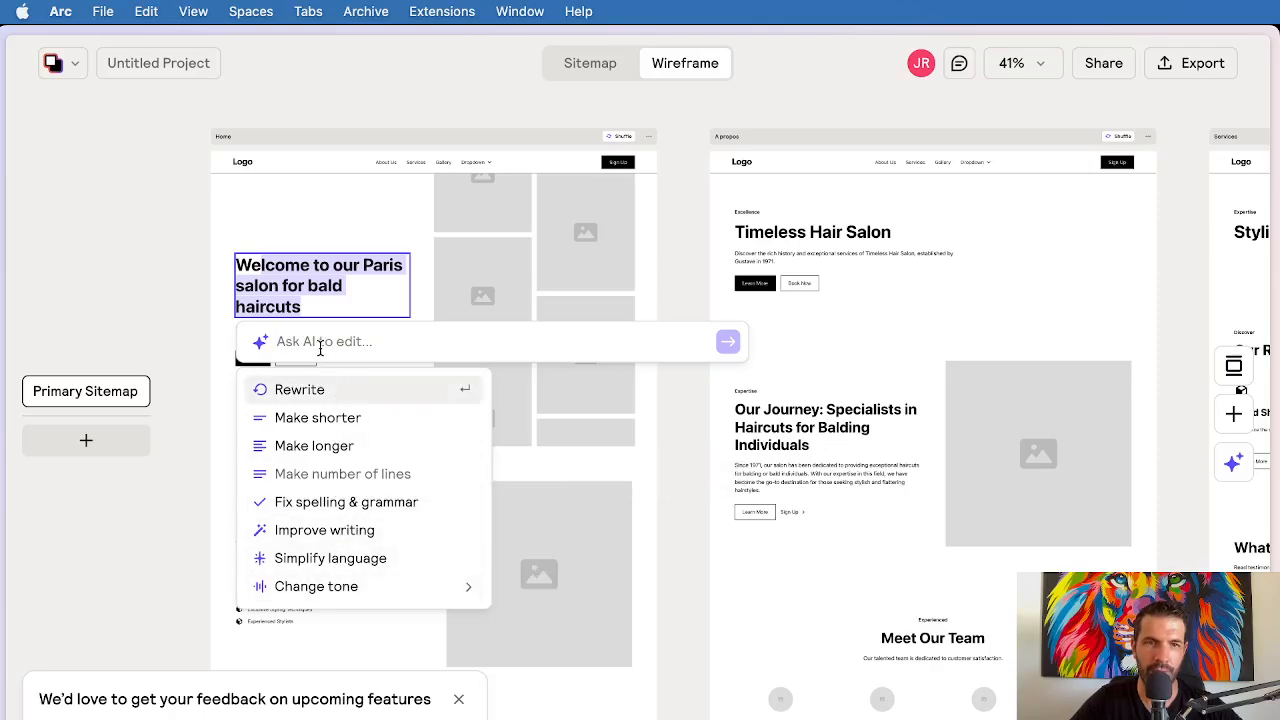
{"action": "type", "text": "REwite it"}
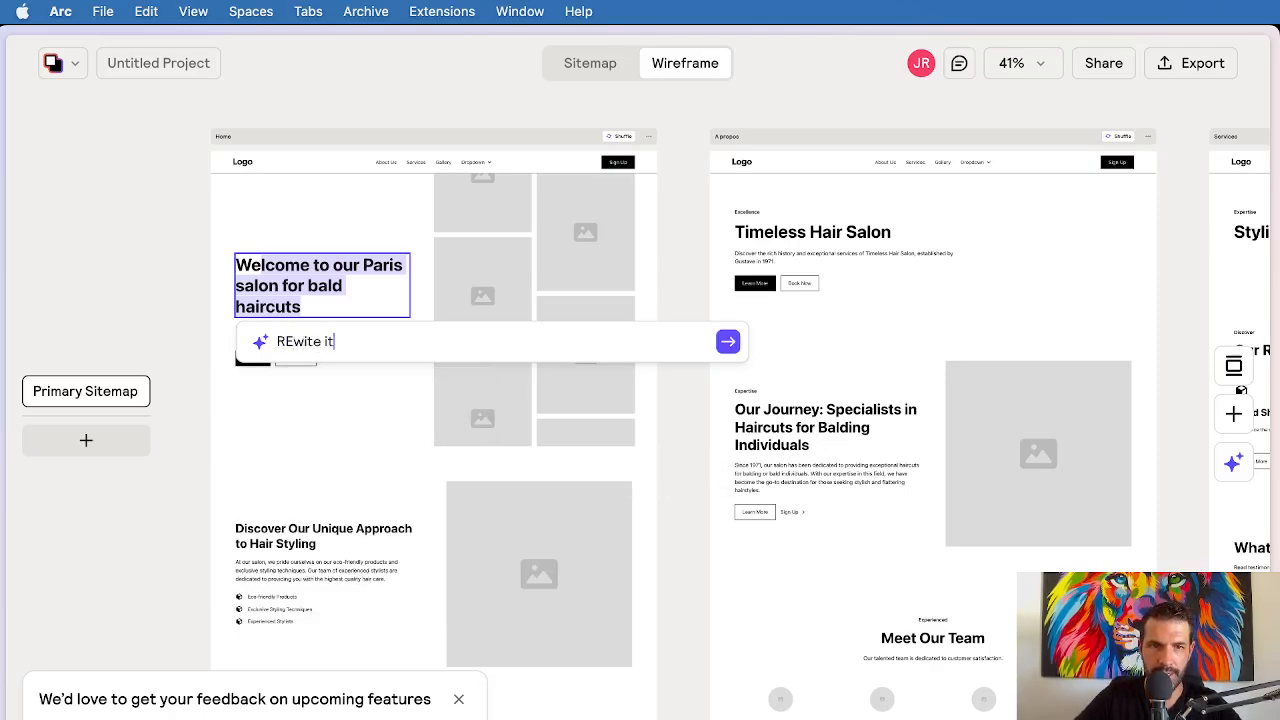
{"action": "type", "text": " in french"}
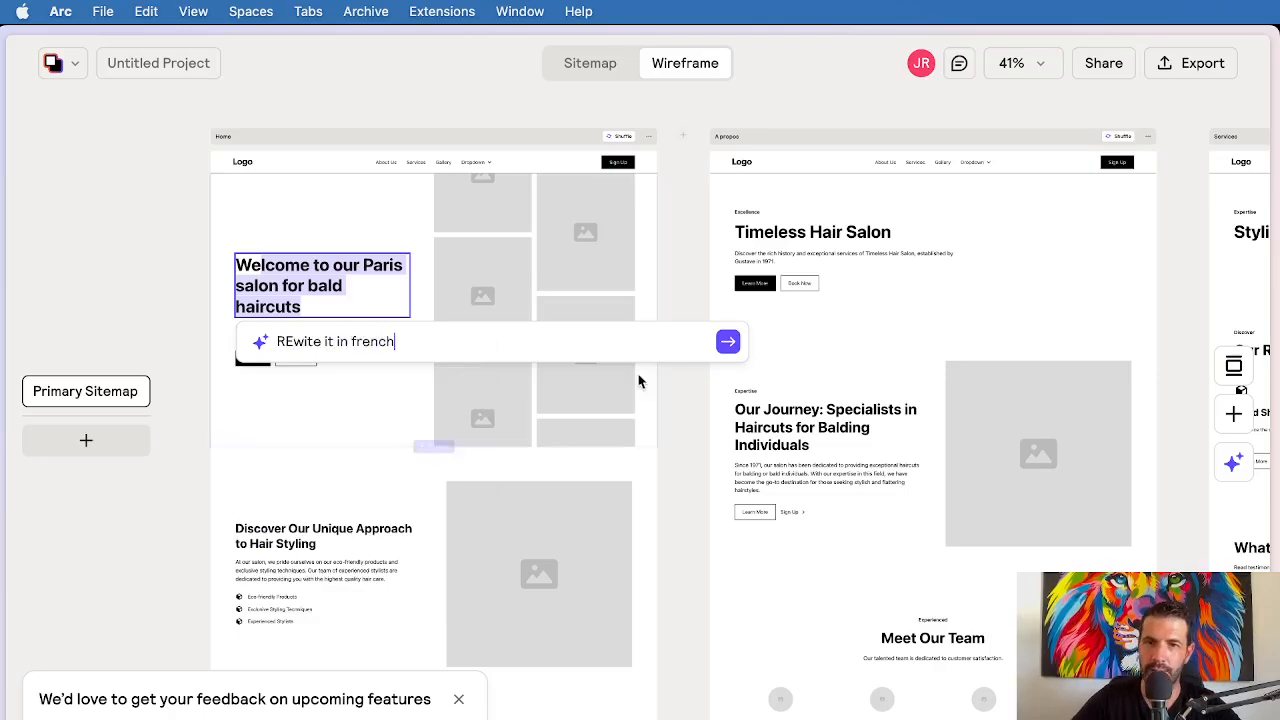
{"action": "left_click", "coordinate": [727, 341]}
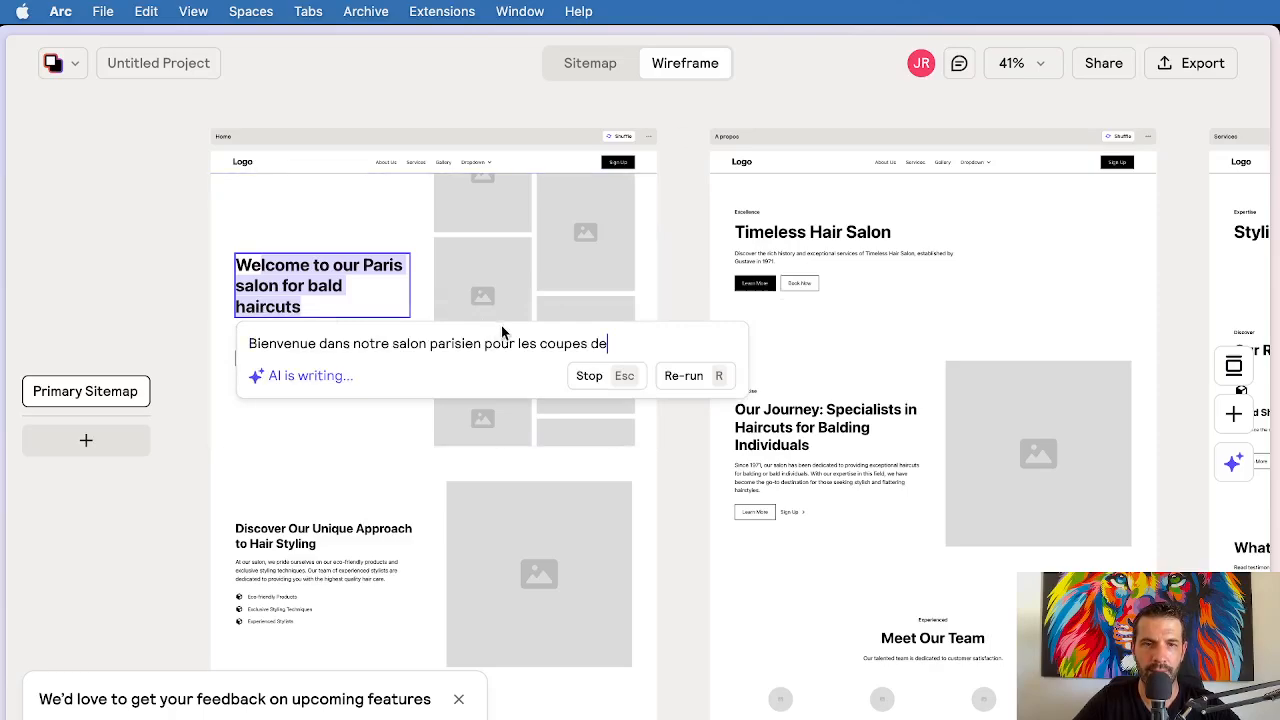
{"action": "left_click", "coordinate": [693, 377]}
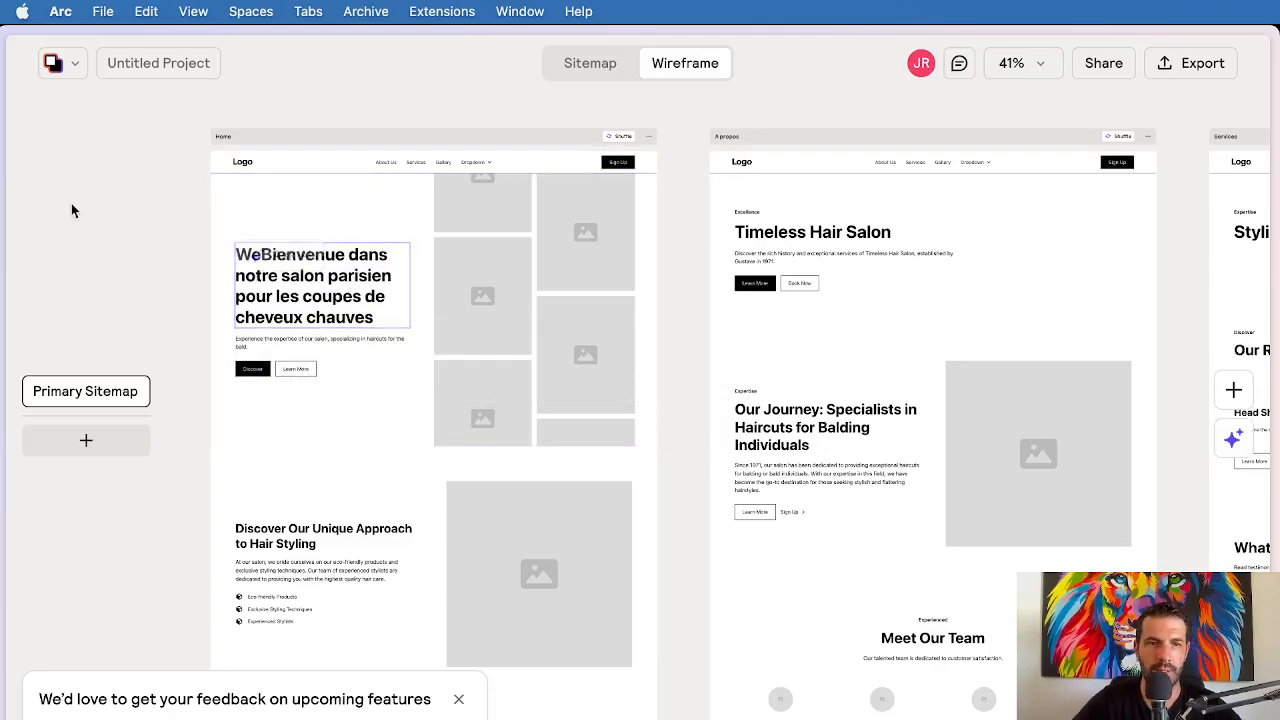
Step: Delete the stray "We" before "Bienvenue" in the Home page's hero heading
{"action": "double_click", "coordinate": [260, 256]}
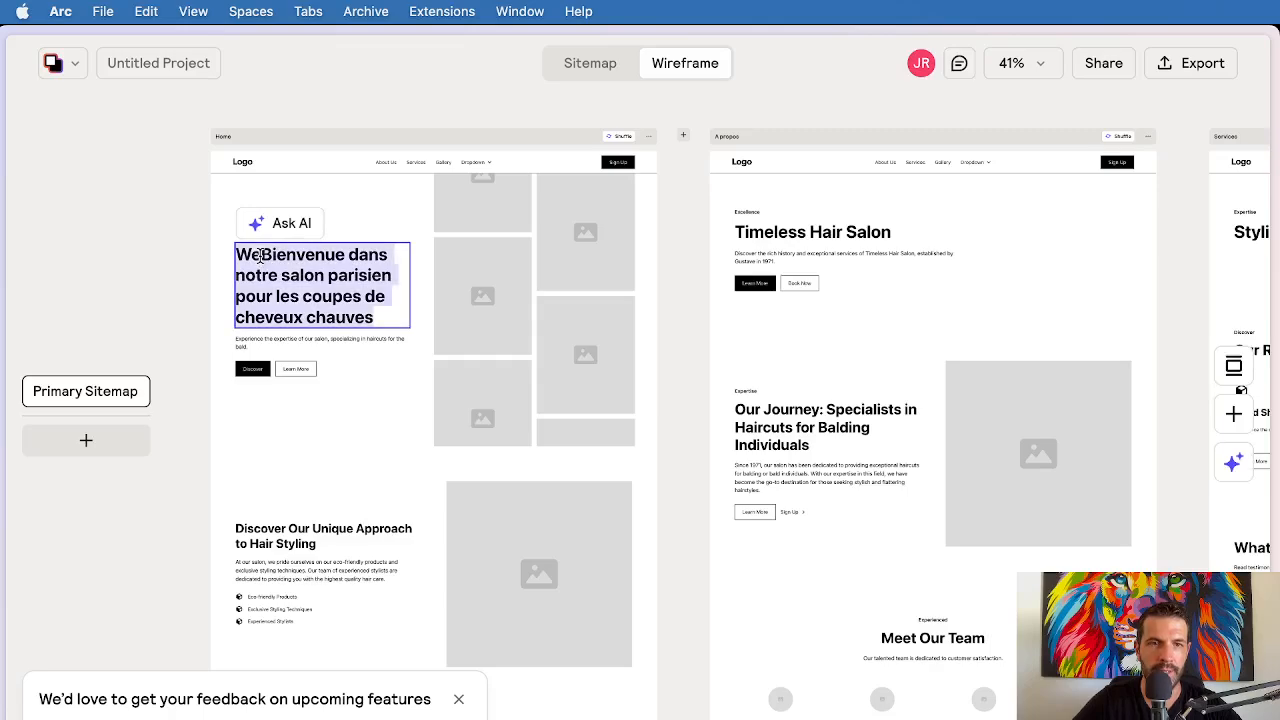
{"action": "left_click", "coordinate": [259, 256]}
{"action": "key", "text": "BackSpace"}
{"action": "key", "text": "BackSpace"}
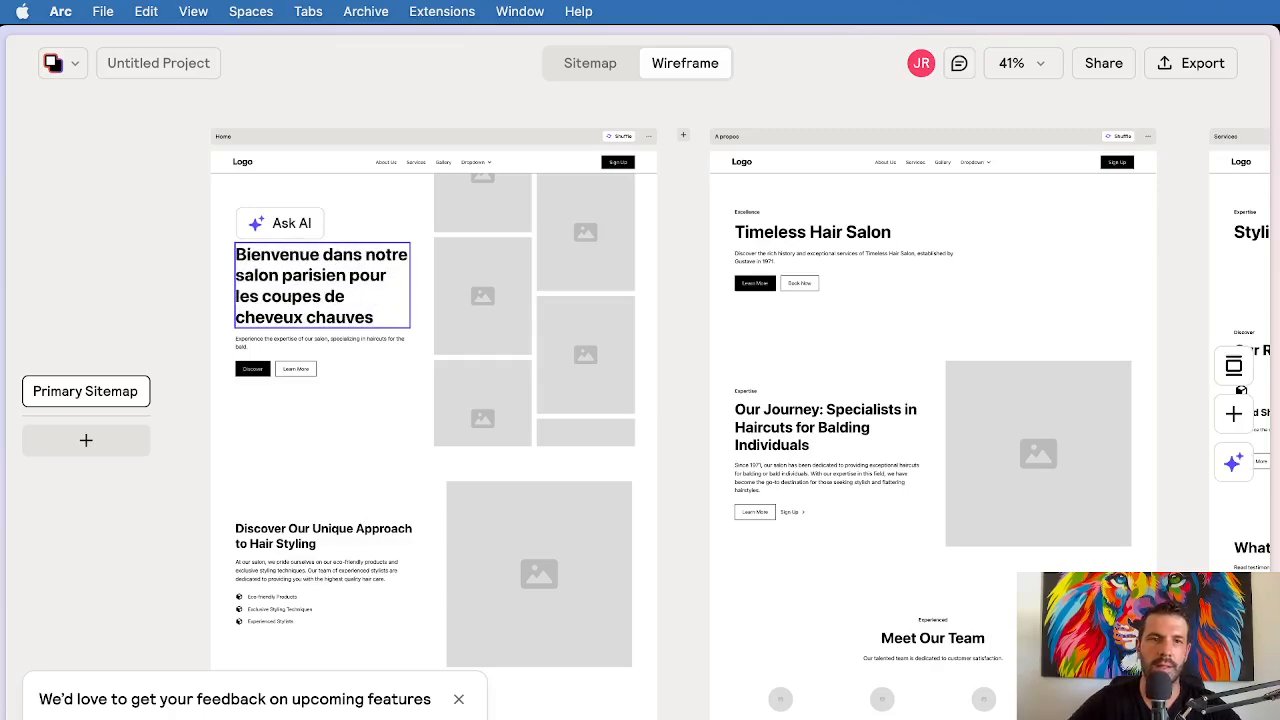
{"action": "left_click", "coordinate": [137, 257]}
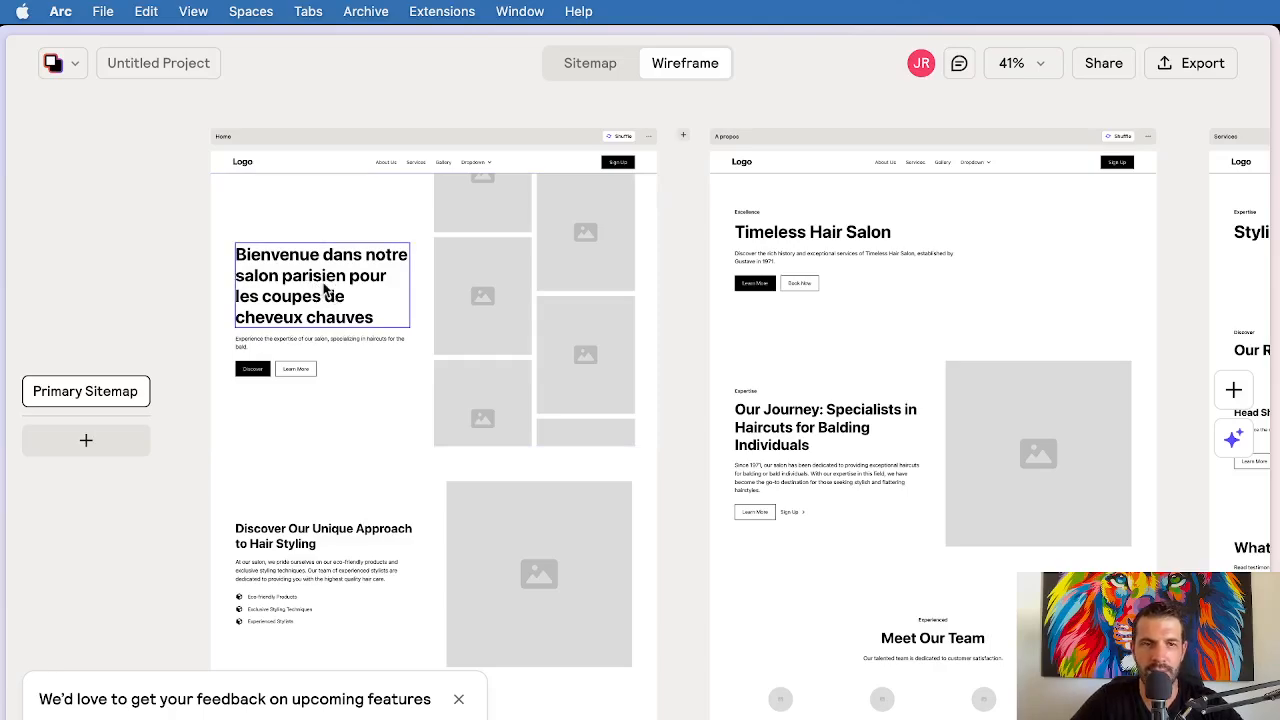
Step: Select the Home page's hero description text and look over the Home, A propos and Services wireframes
{"action": "double_click", "coordinate": [290, 340]}
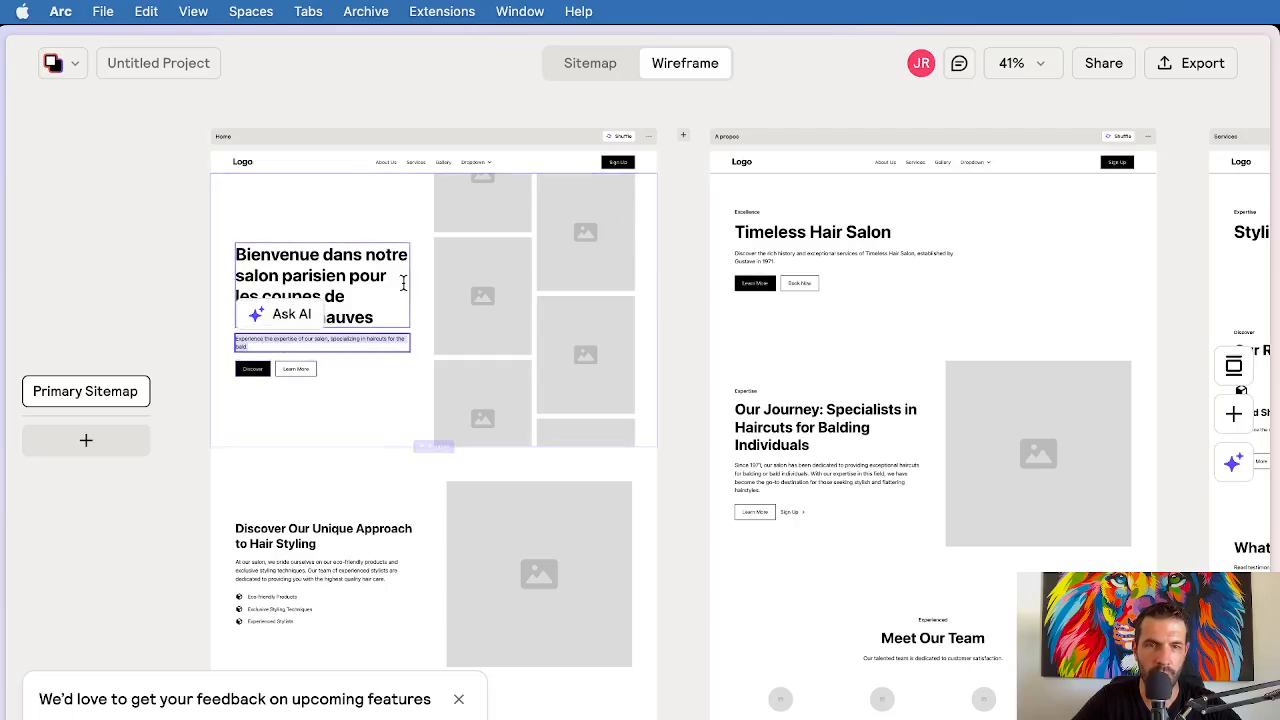
{"action": "scroll", "coordinate": [375, 338], "scroll_direction": "down", "scroll_amount": 5}
{"action": "scroll", "coordinate": [373, 355], "scroll_direction": "down", "scroll_amount": 4}
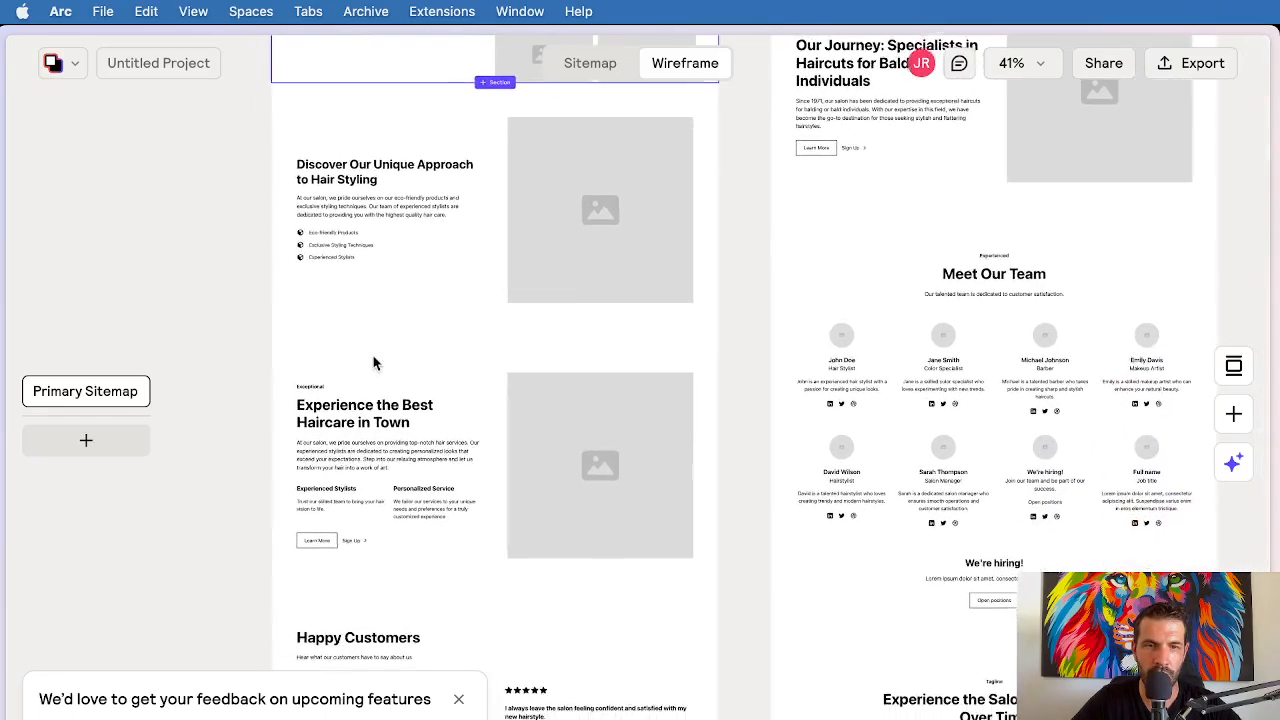
{"action": "scroll", "coordinate": [374, 363], "scroll_direction": "up", "scroll_amount": 8}
{"action": "scroll", "coordinate": [486, 340], "scroll_direction": "up", "scroll_amount": 2}
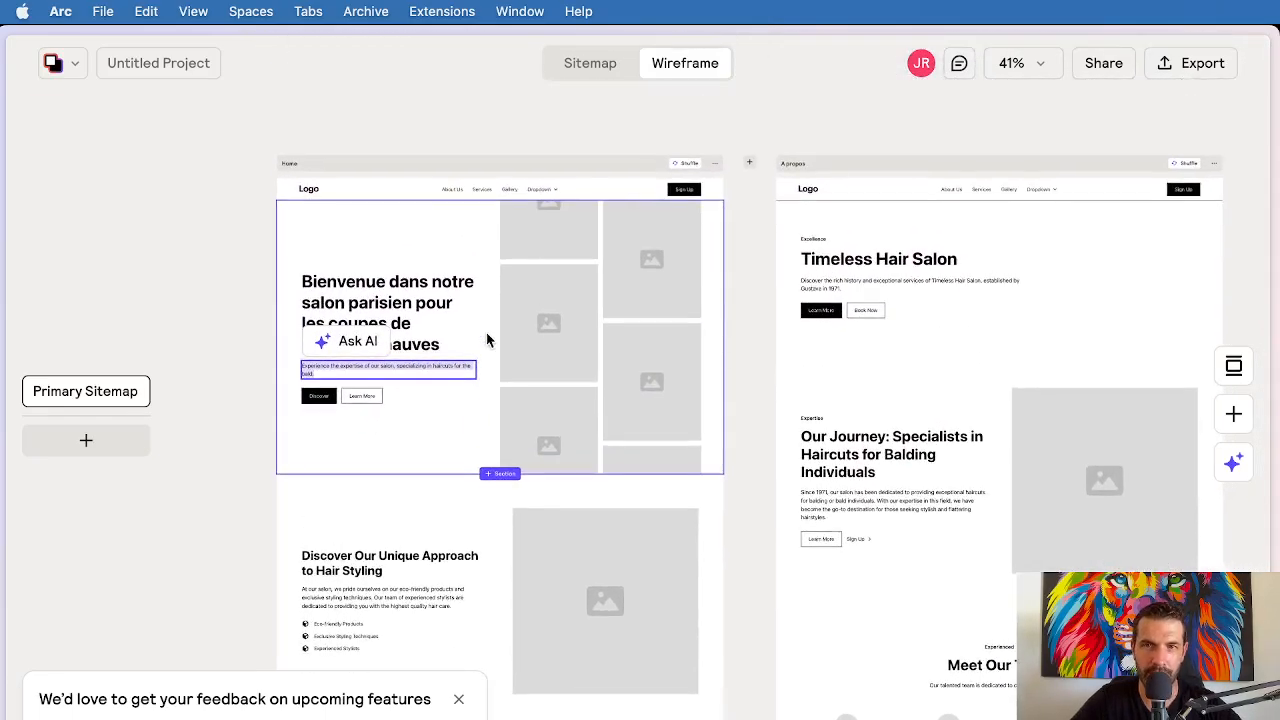
{"action": "scroll", "coordinate": [486, 340], "scroll_direction": "right", "scroll_amount": 5}
{"action": "scroll", "coordinate": [486, 340], "scroll_direction": "right", "scroll_amount": 5}
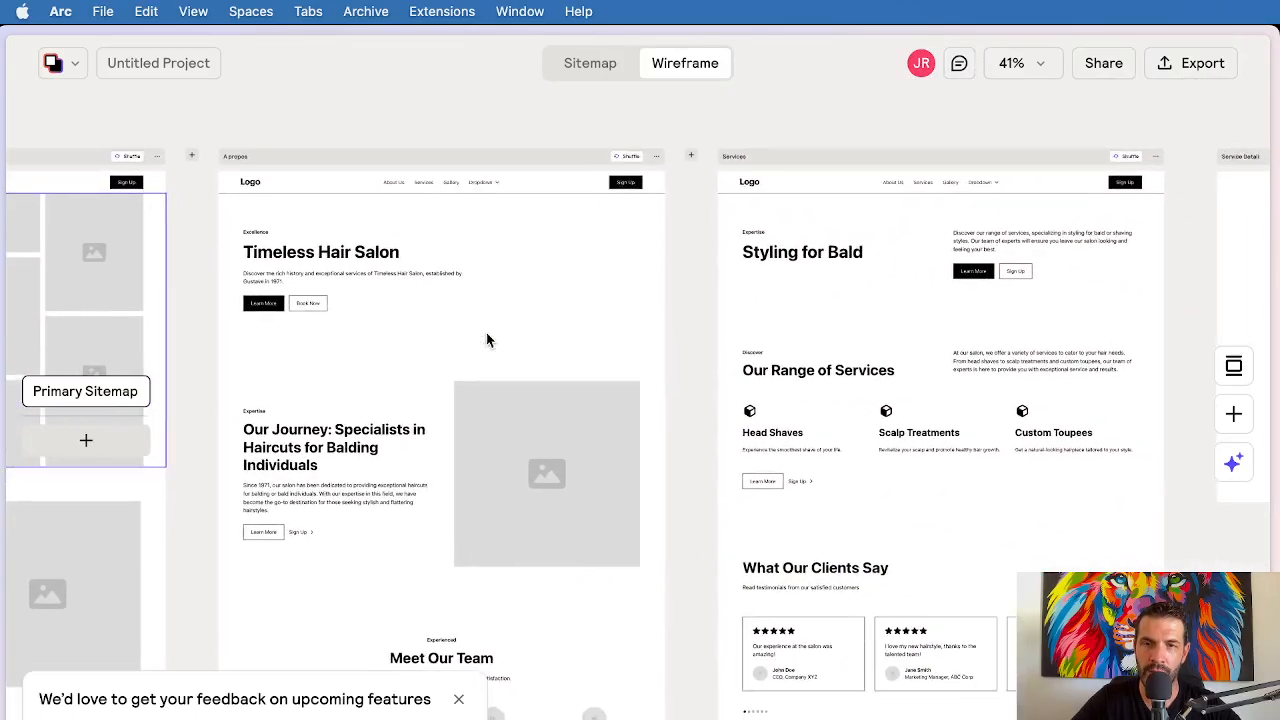
Step: Look over the page wireframes and check the project's sharing options, closing them without sharing
{"action": "scroll", "coordinate": [486, 340], "scroll_direction": "down", "scroll_amount": 3}
{"action": "scroll", "coordinate": [926, 420], "scroll_direction": "up", "scroll_amount": 8}
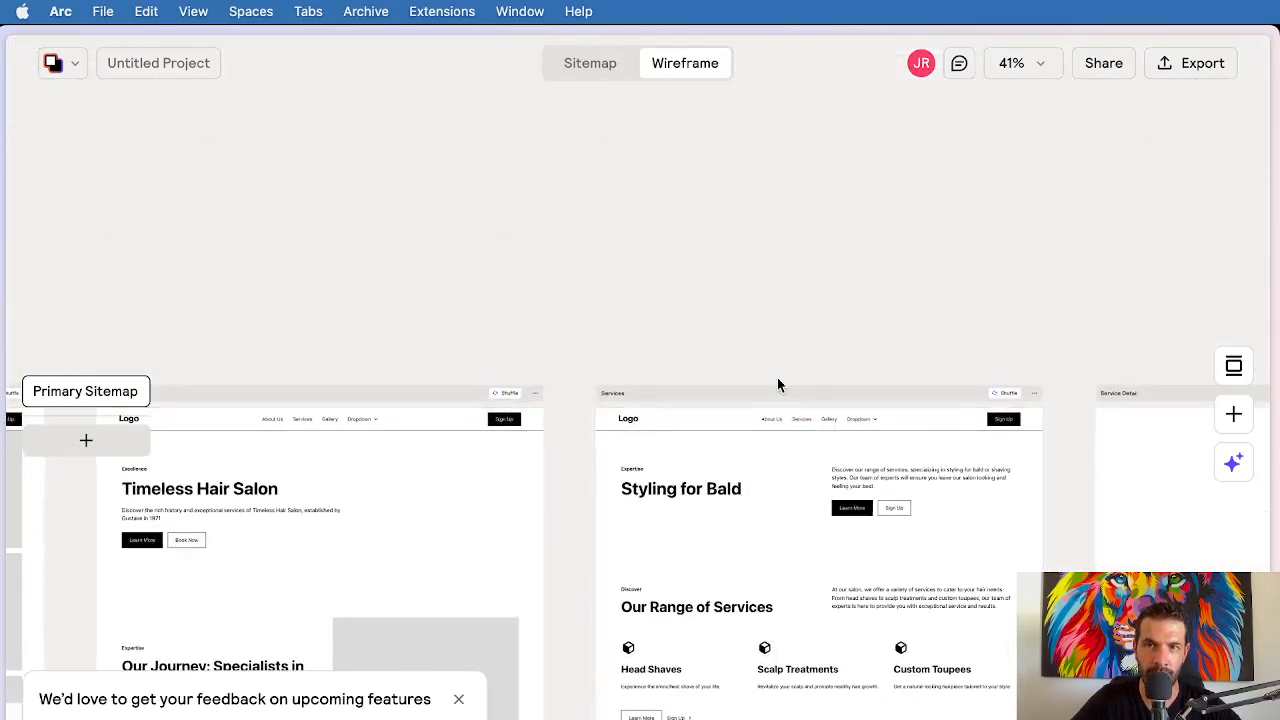
{"action": "scroll", "coordinate": [777, 380], "scroll_direction": "left", "scroll_amount": 10}
{"action": "scroll", "coordinate": [777, 314], "scroll_direction": "down", "scroll_amount": 3}
{"action": "left_click", "coordinate": [1104, 62]}
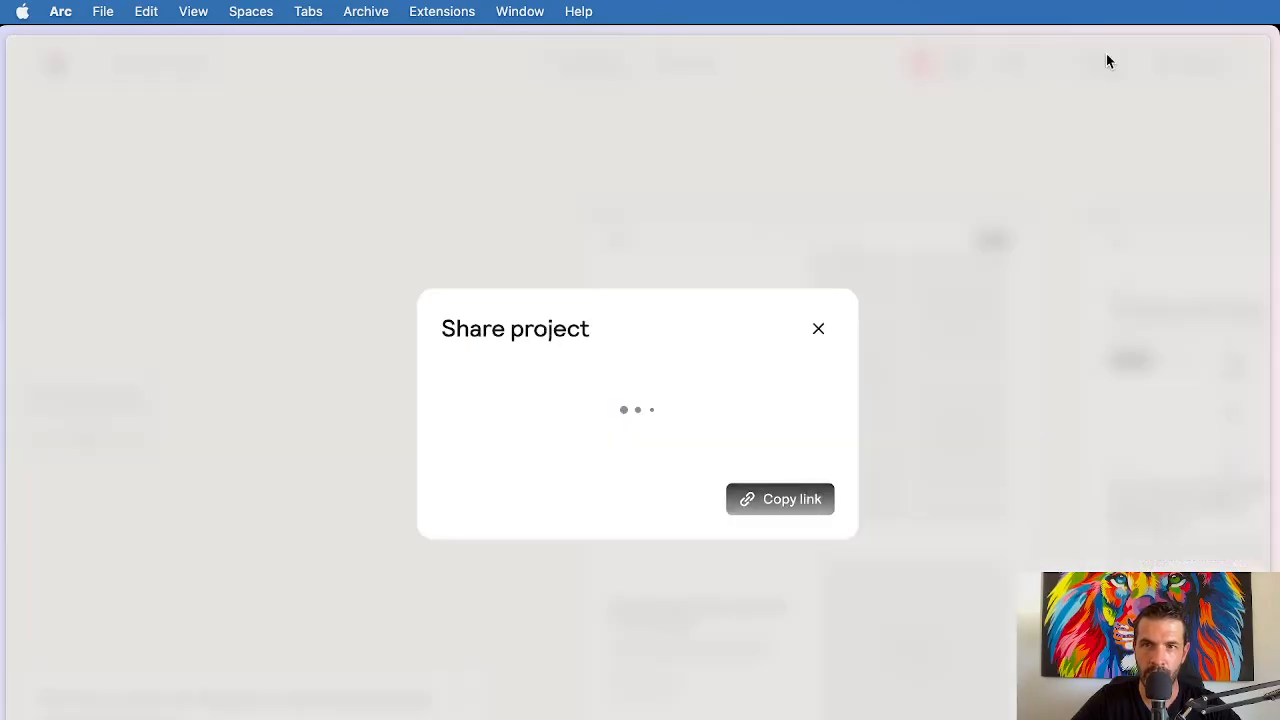
{"action": "left_click", "coordinate": [816, 330]}
Step: Review the available export formats for the wireframe project and dismiss the feedback banner
{"action": "scroll", "coordinate": [721, 294], "scroll_direction": "right", "scroll_amount": 4}
{"action": "scroll", "coordinate": [721, 294], "scroll_direction": "down", "scroll_amount": 2}
{"action": "scroll", "coordinate": [721, 294], "scroll_direction": "down", "scroll_amount": 2}
{"action": "scroll", "coordinate": [721, 294], "scroll_direction": "right", "scroll_amount": 1}
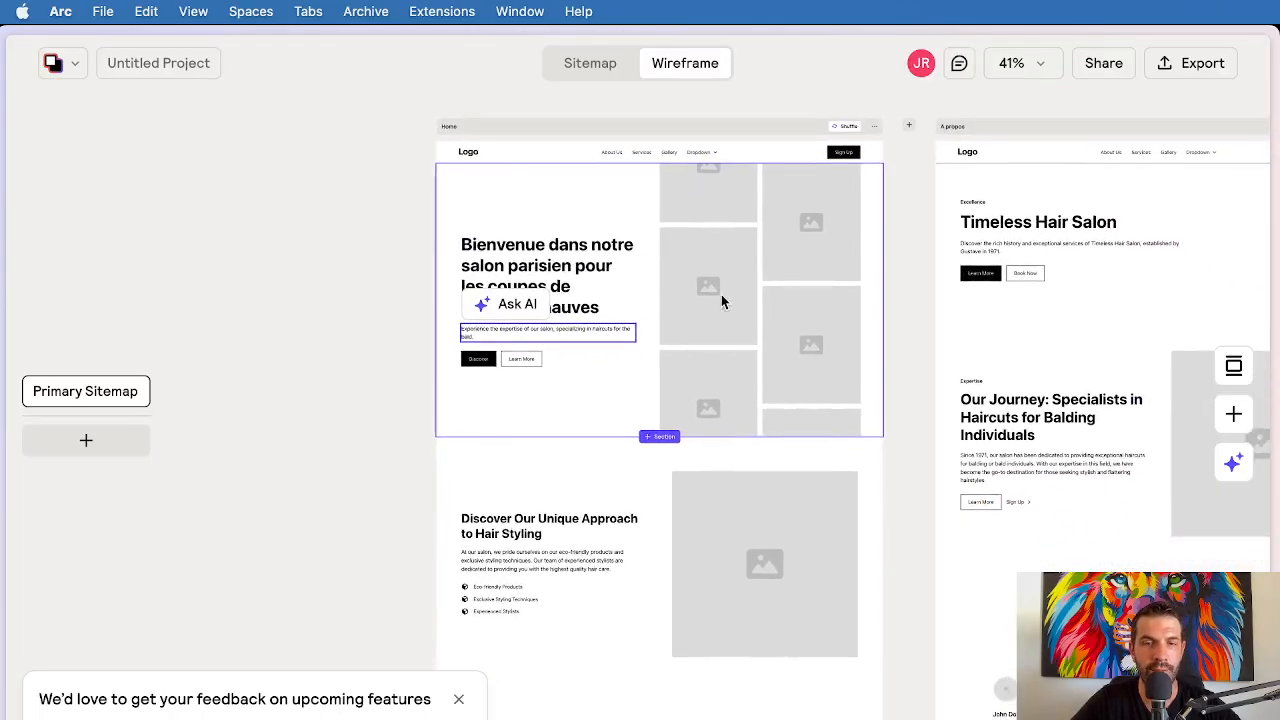
{"action": "scroll", "coordinate": [826, 276], "scroll_direction": "right", "scroll_amount": 8}
{"action": "scroll", "coordinate": [826, 276], "scroll_direction": "up", "scroll_amount": 5}
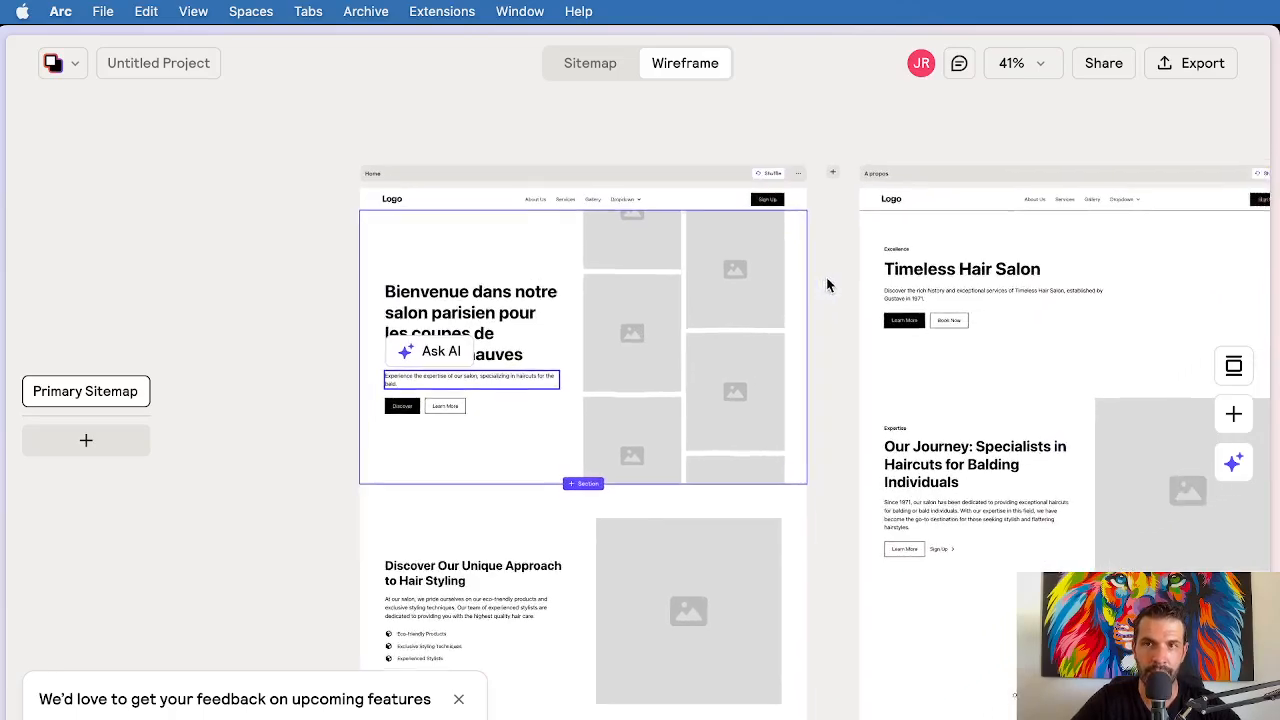
{"action": "left_click", "coordinate": [1207, 70]}
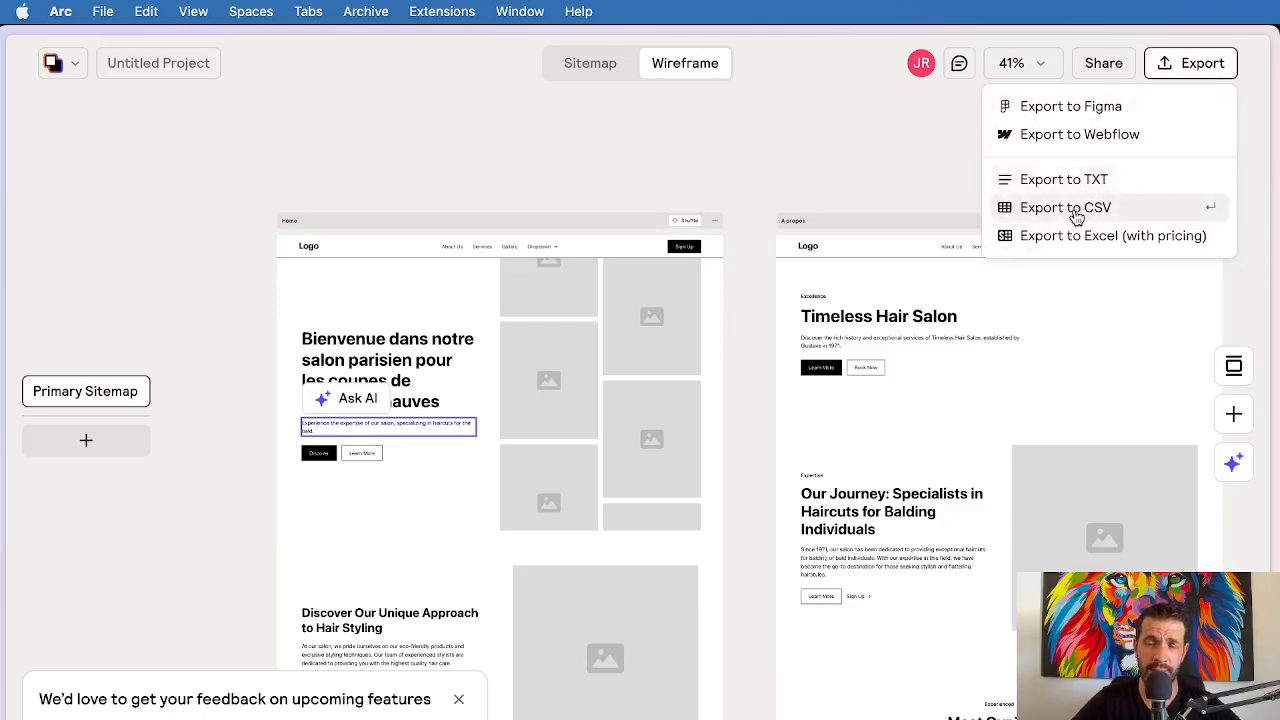
{"action": "left_click", "coordinate": [771, 183]}
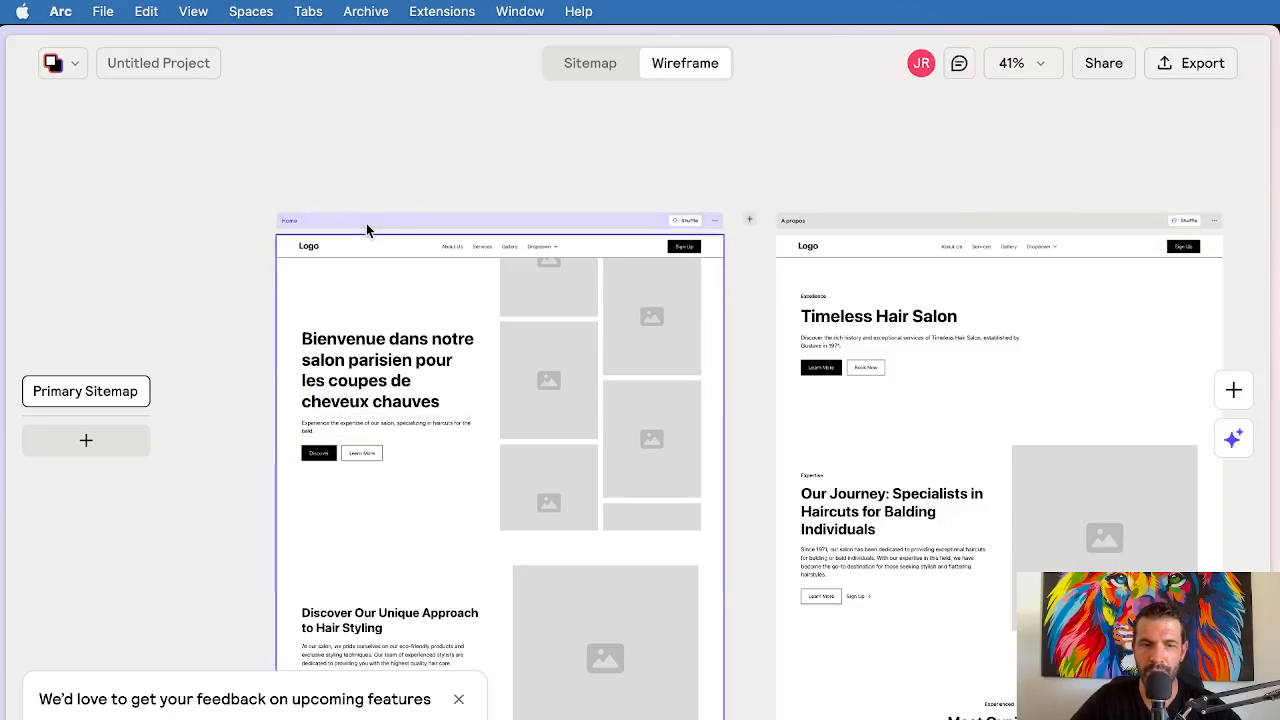
{"action": "left_click", "coordinate": [458, 699]}
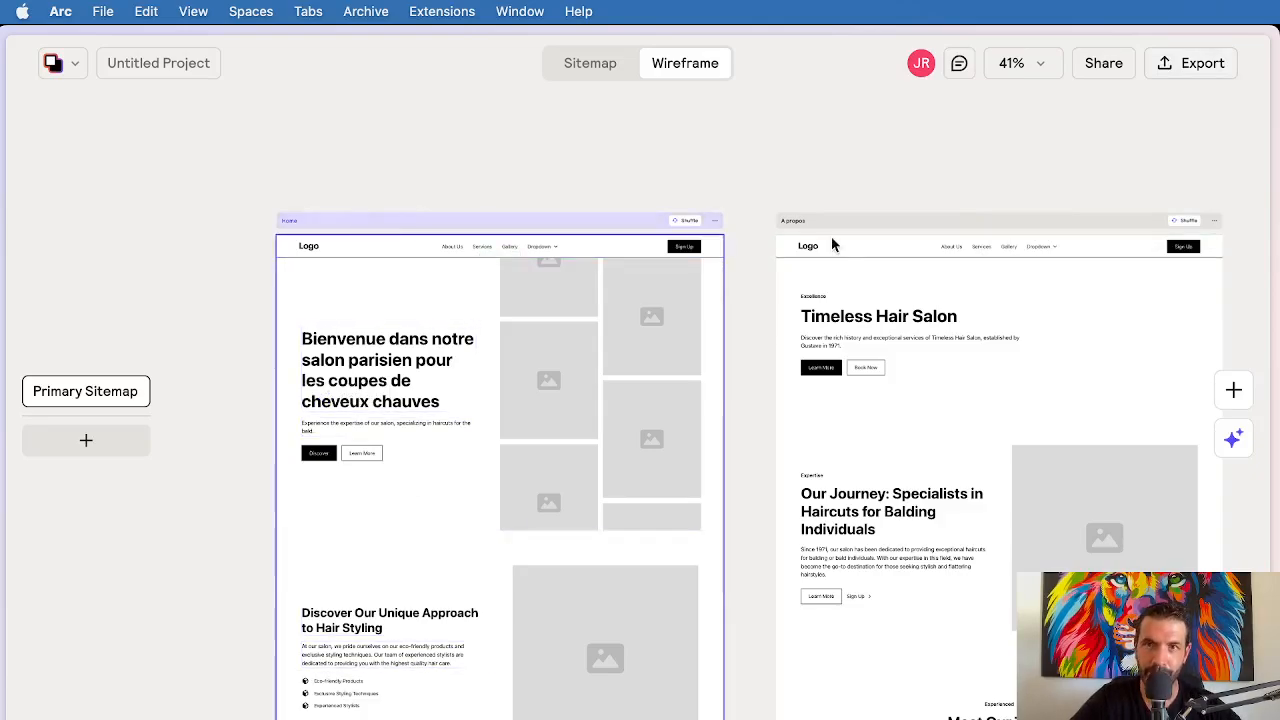
Step: Choose export to Figma, go to the Relume Library plugin's page in Figma and open it in the Relume Test file
{"action": "left_click", "coordinate": [1185, 70]}
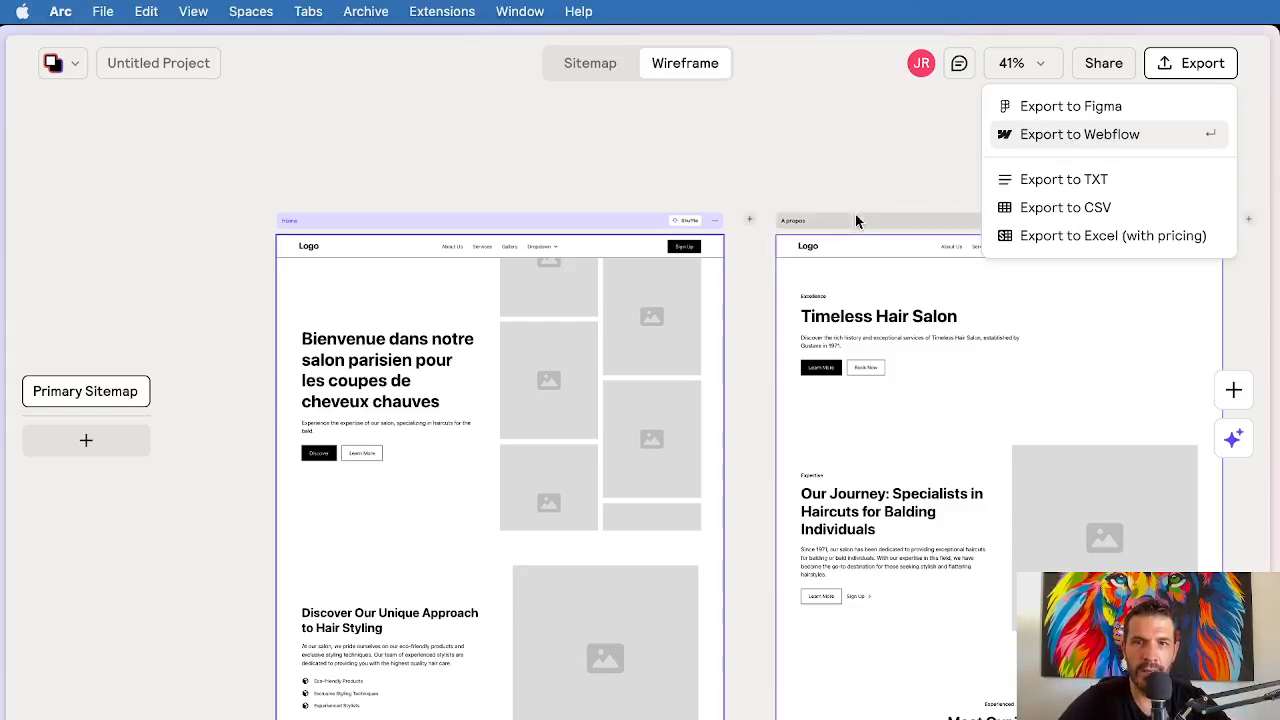
{"action": "left_click", "coordinate": [1061, 112]}
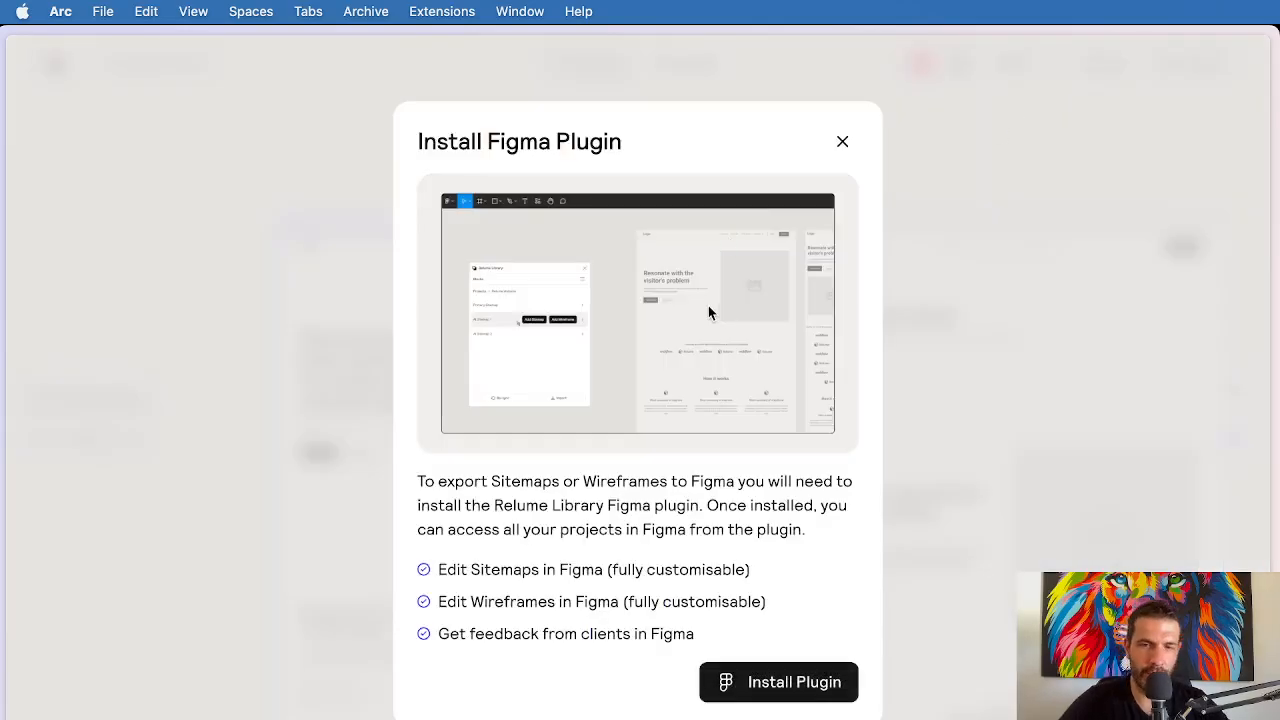
{"action": "left_click", "coordinate": [809, 690]}
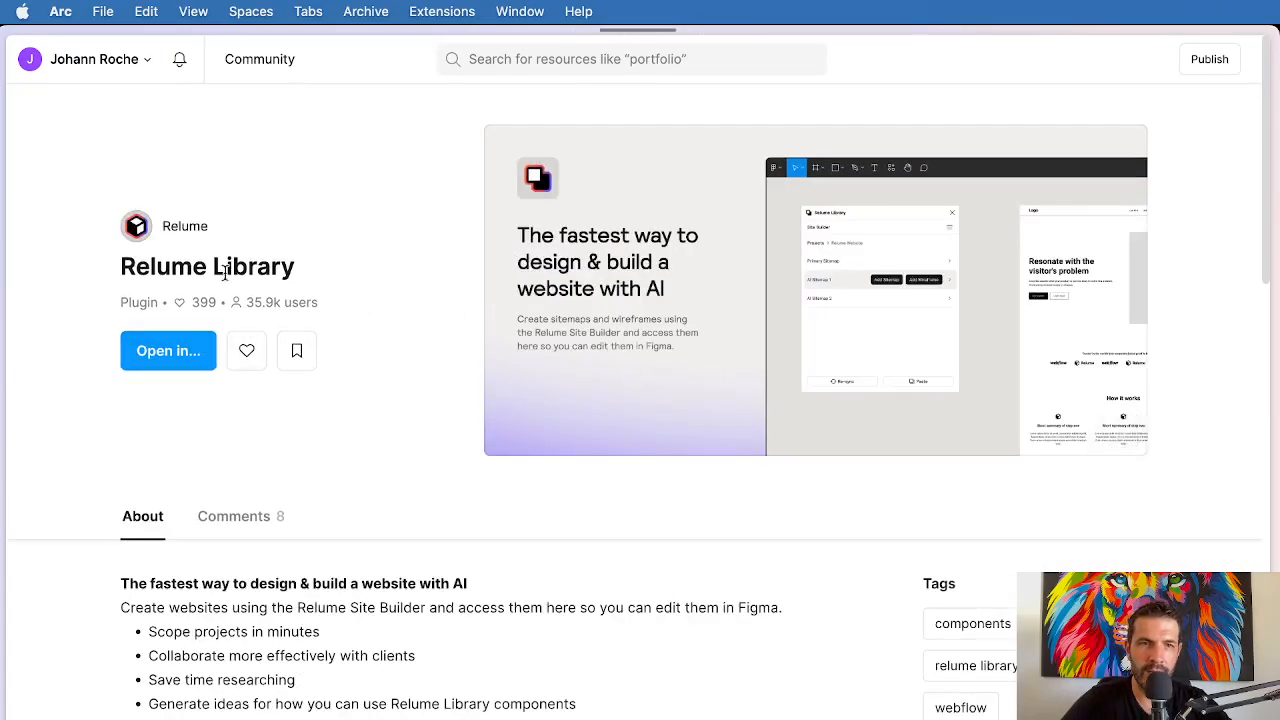
{"action": "left_click", "coordinate": [165, 356]}
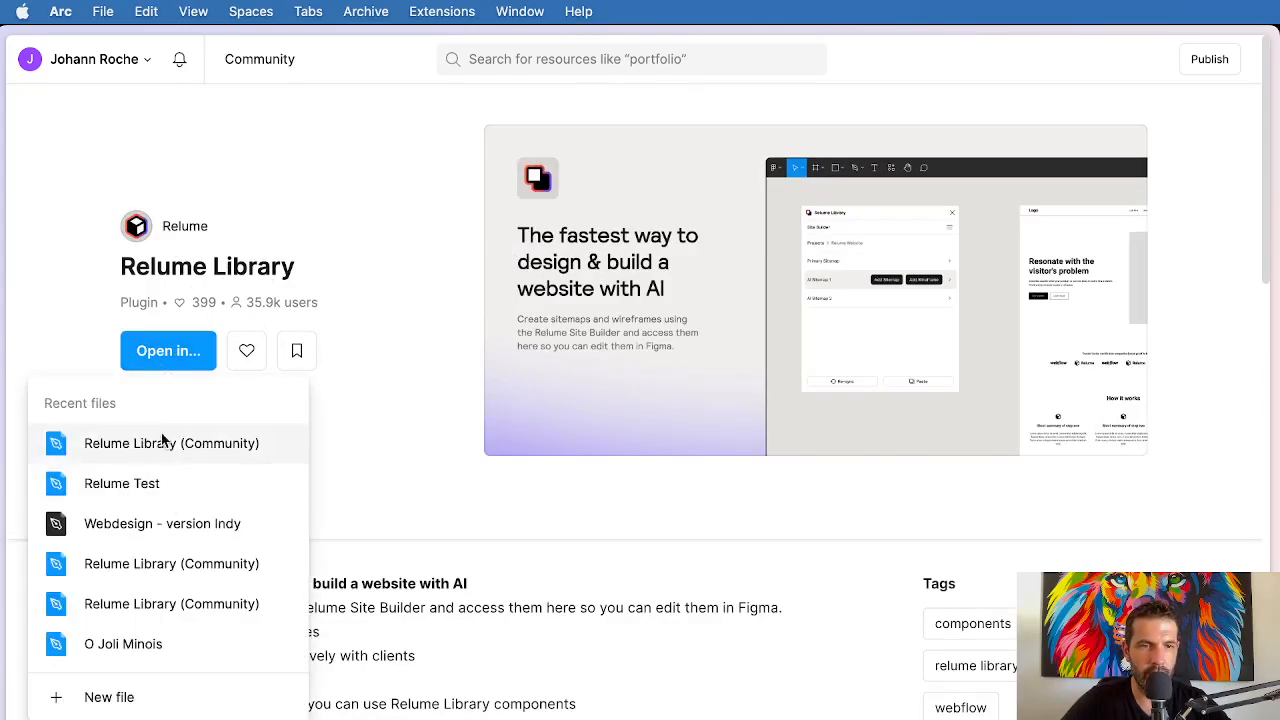
{"action": "left_click", "coordinate": [132, 486]}
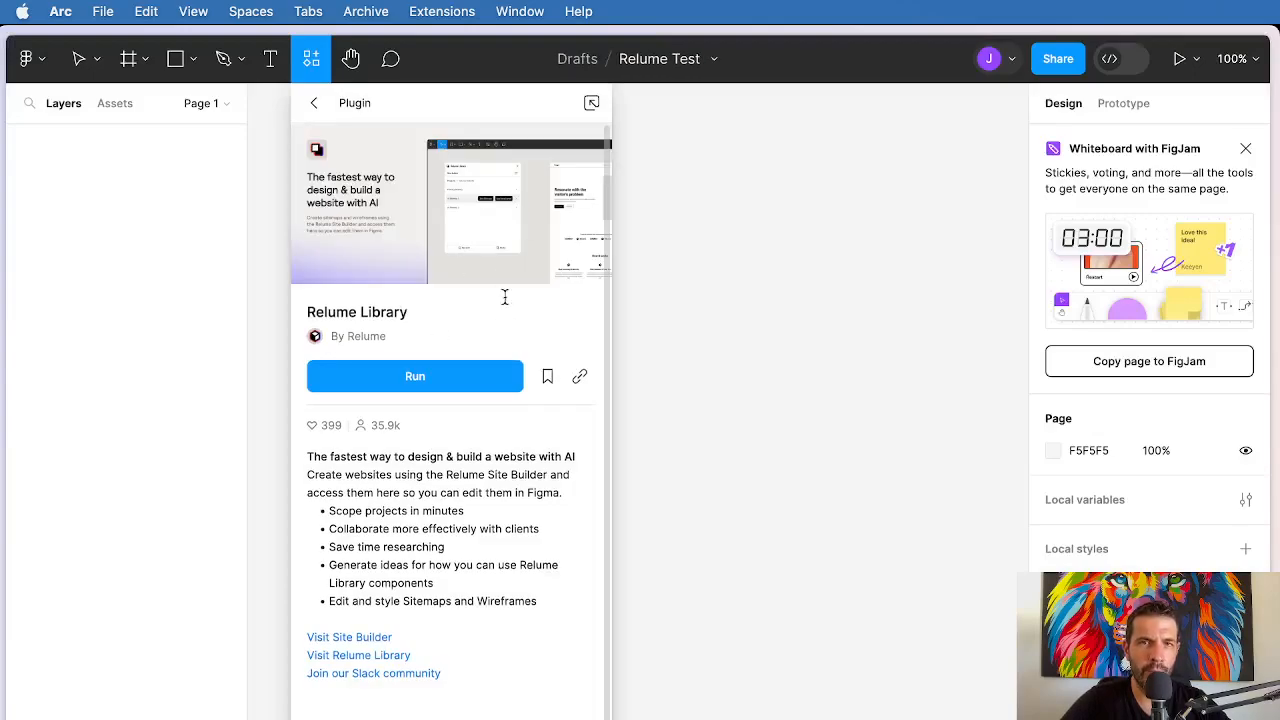
Step: Run the Relume Library plugin, add the wireframe of the latest Untitled Project's Primary Sitemap to the canvas, and close the plugin
{"action": "left_click", "coordinate": [415, 381]}
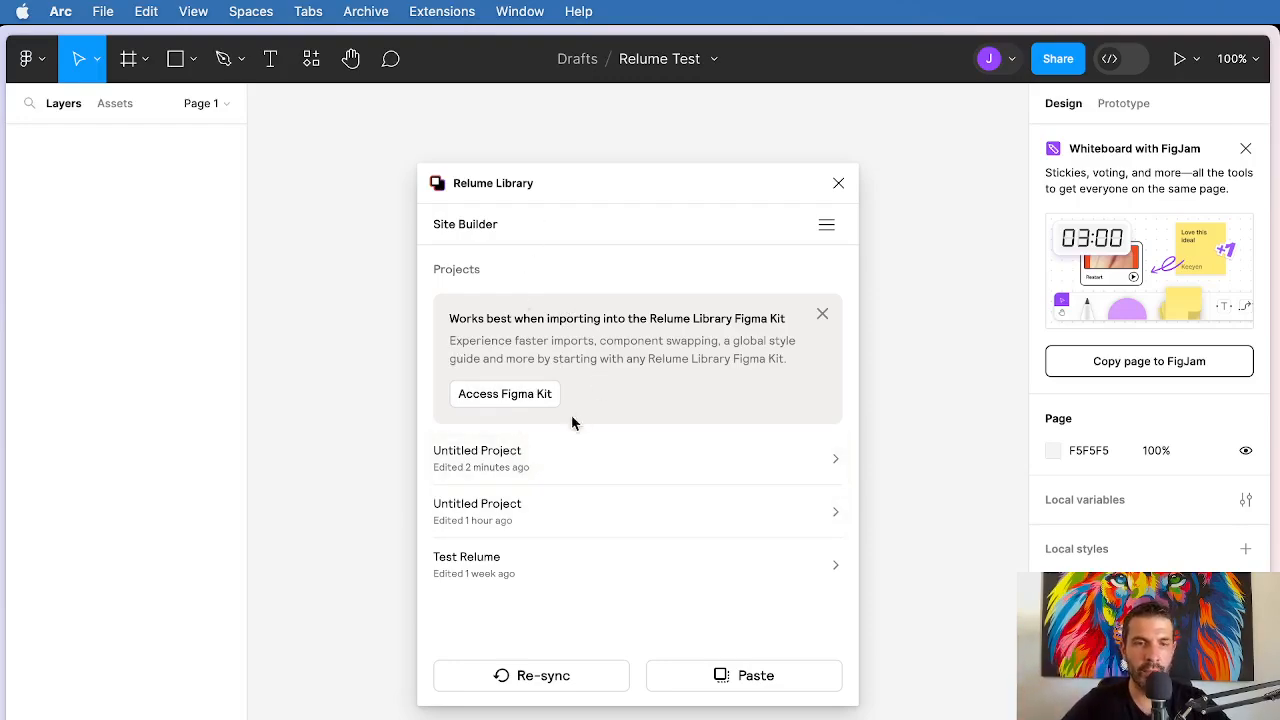
{"action": "left_click", "coordinate": [827, 455]}
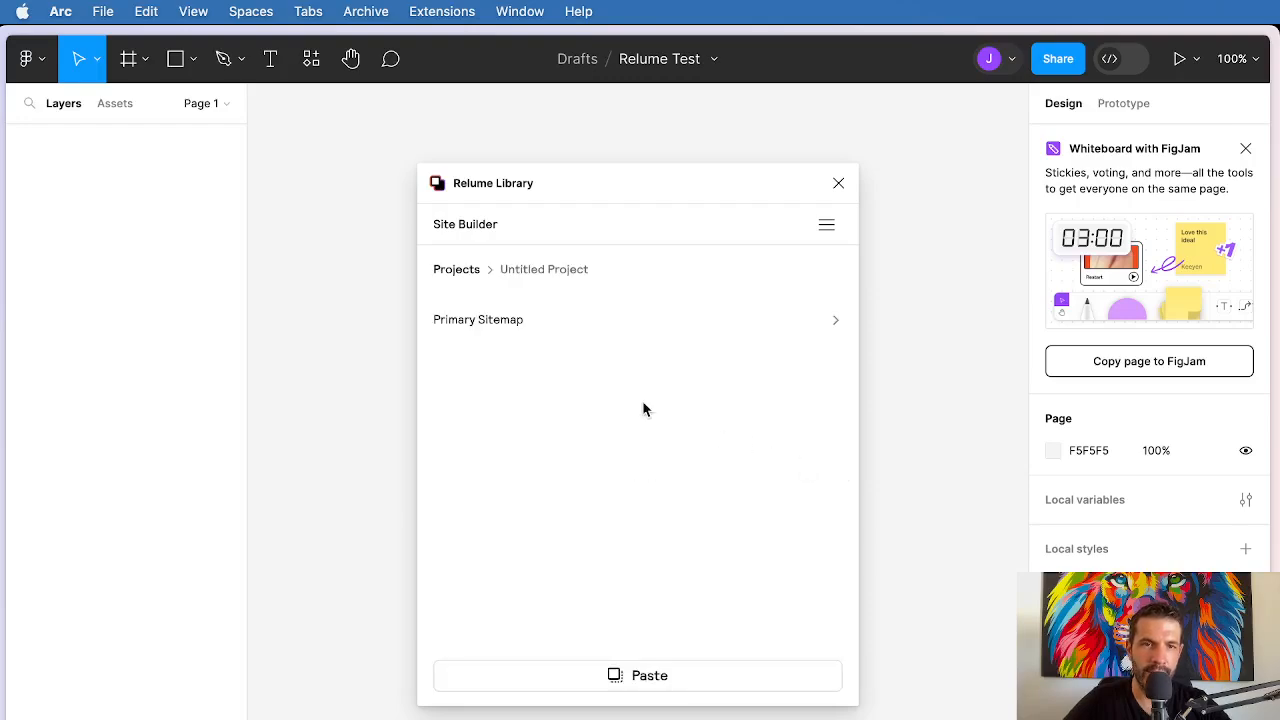
{"action": "left_click", "coordinate": [534, 320]}
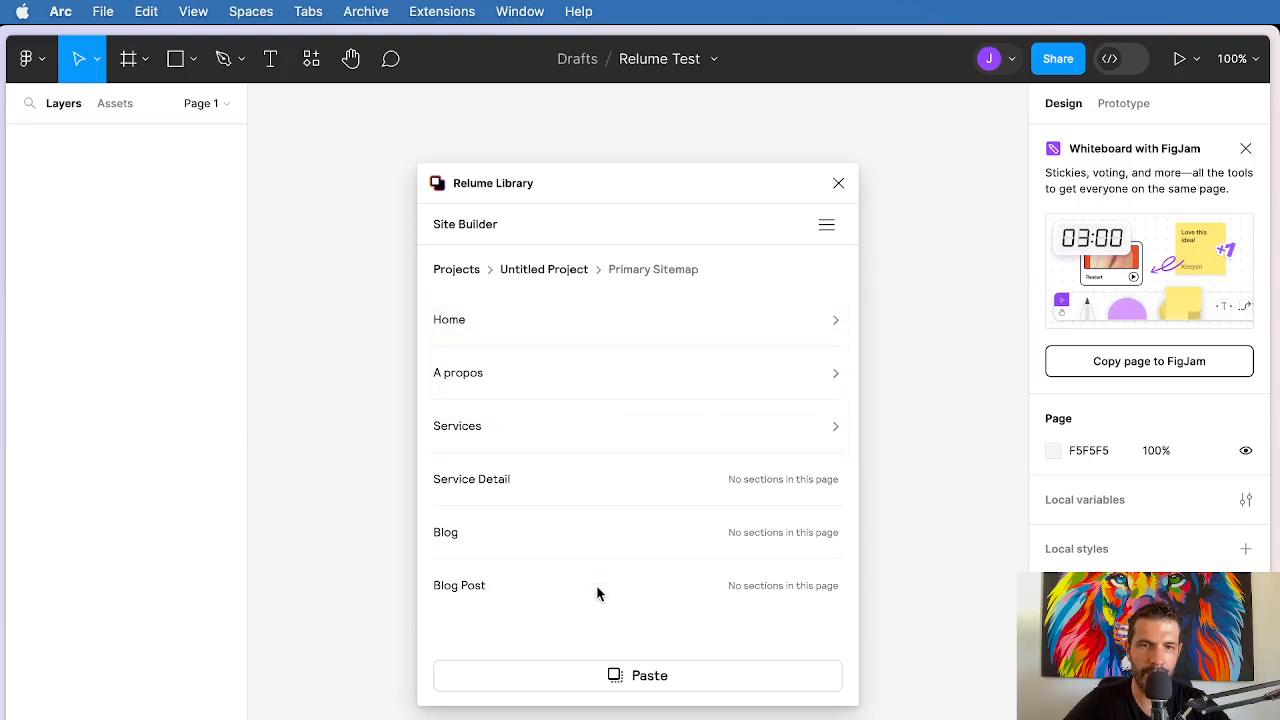
{"action": "left_click", "coordinate": [555, 272]}
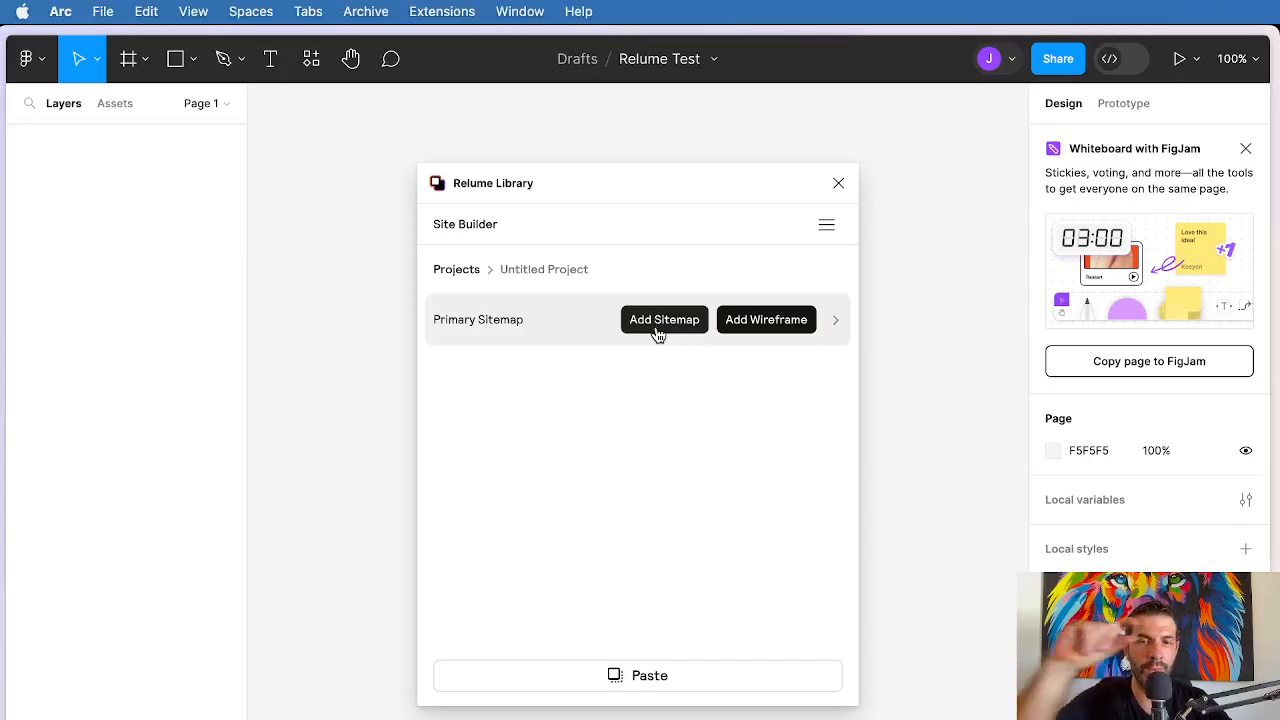
{"action": "left_click", "coordinate": [750, 326]}
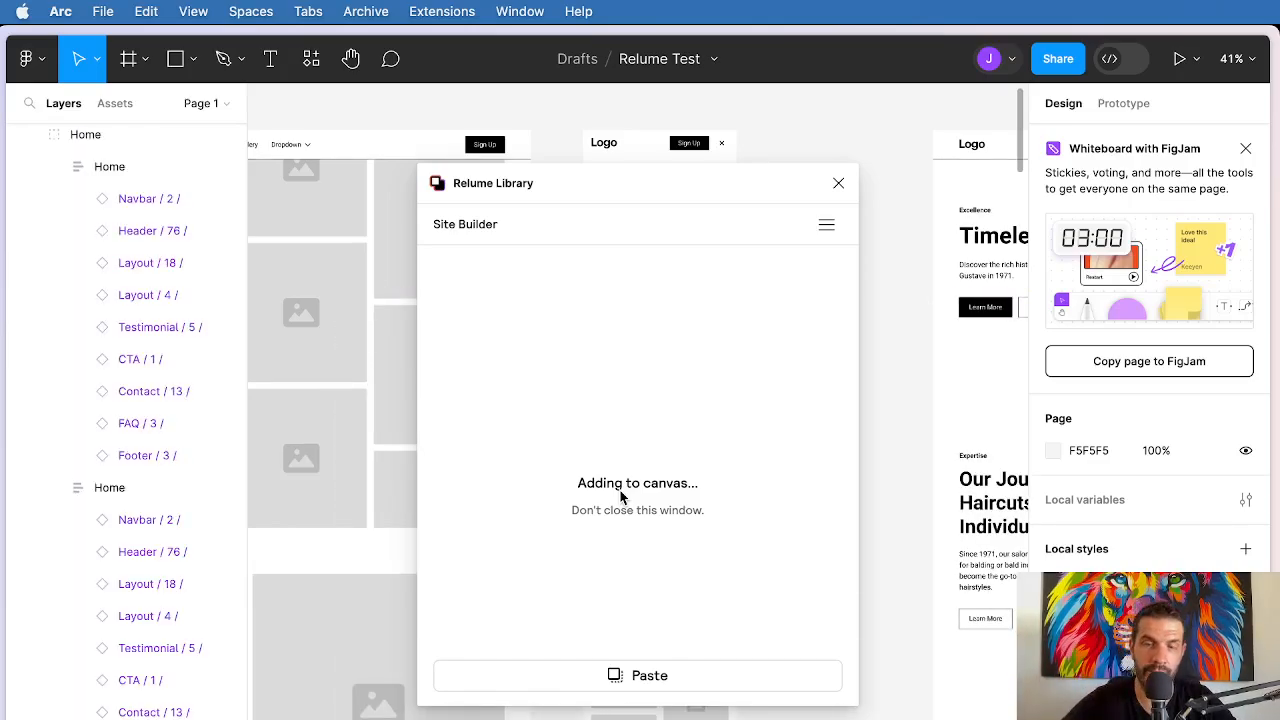
{"action": "left_click", "coordinate": [838, 183]}
Step: Examine the imported Home wireframe on the canvas, including its hero section, navigation bar and mobile version
{"action": "scroll", "coordinate": [685, 383], "scroll_direction": "left", "scroll_amount": 5}
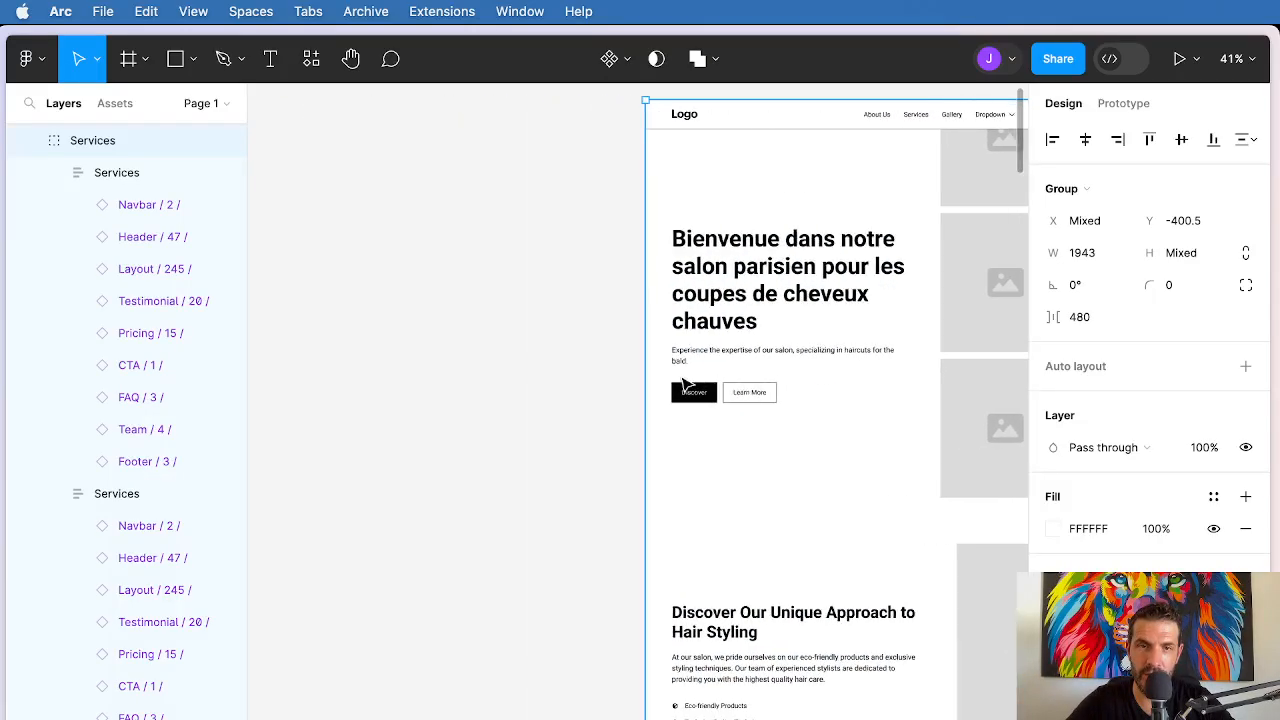
{"action": "scroll", "coordinate": [685, 383], "scroll_direction": "down", "scroll_amount": 4}
{"action": "scroll", "coordinate": [685, 383], "scroll_direction": "up", "scroll_amount": 3}
{"action": "scroll", "coordinate": [685, 383], "scroll_direction": "left", "scroll_amount": 2}
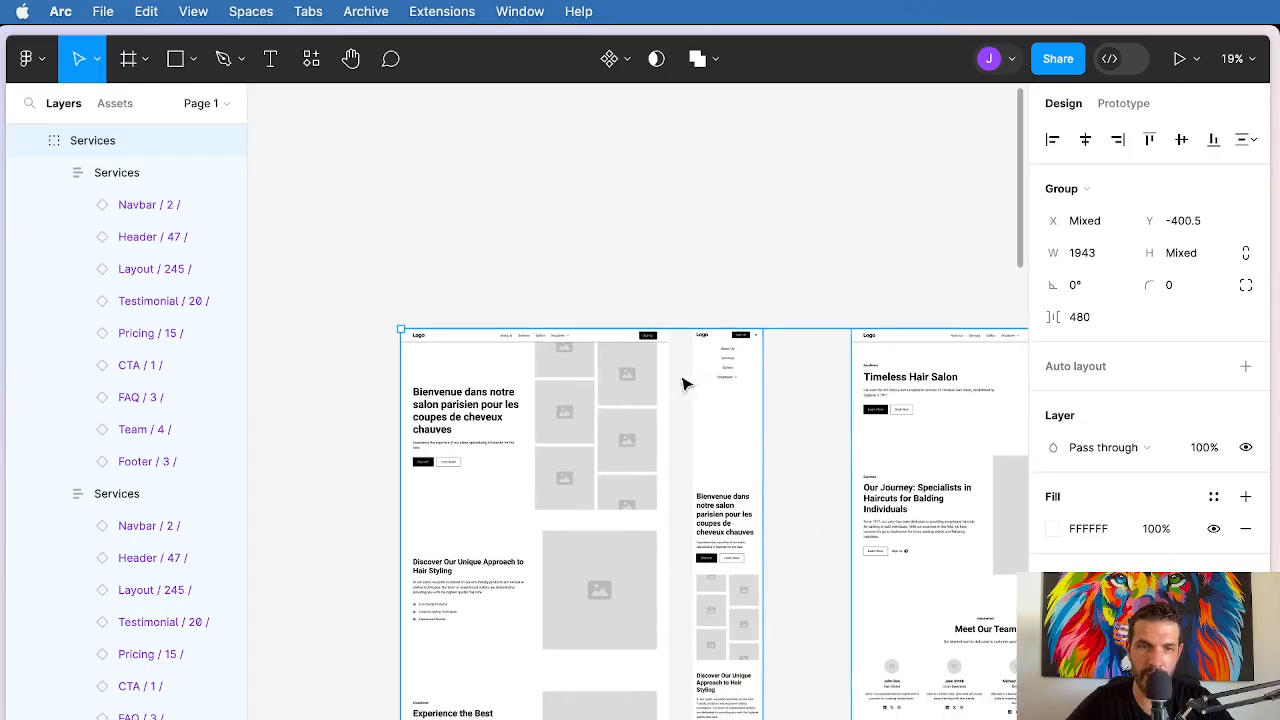
{"action": "scroll", "coordinate": [549, 424], "scroll_direction": "up", "scroll_amount": 6}
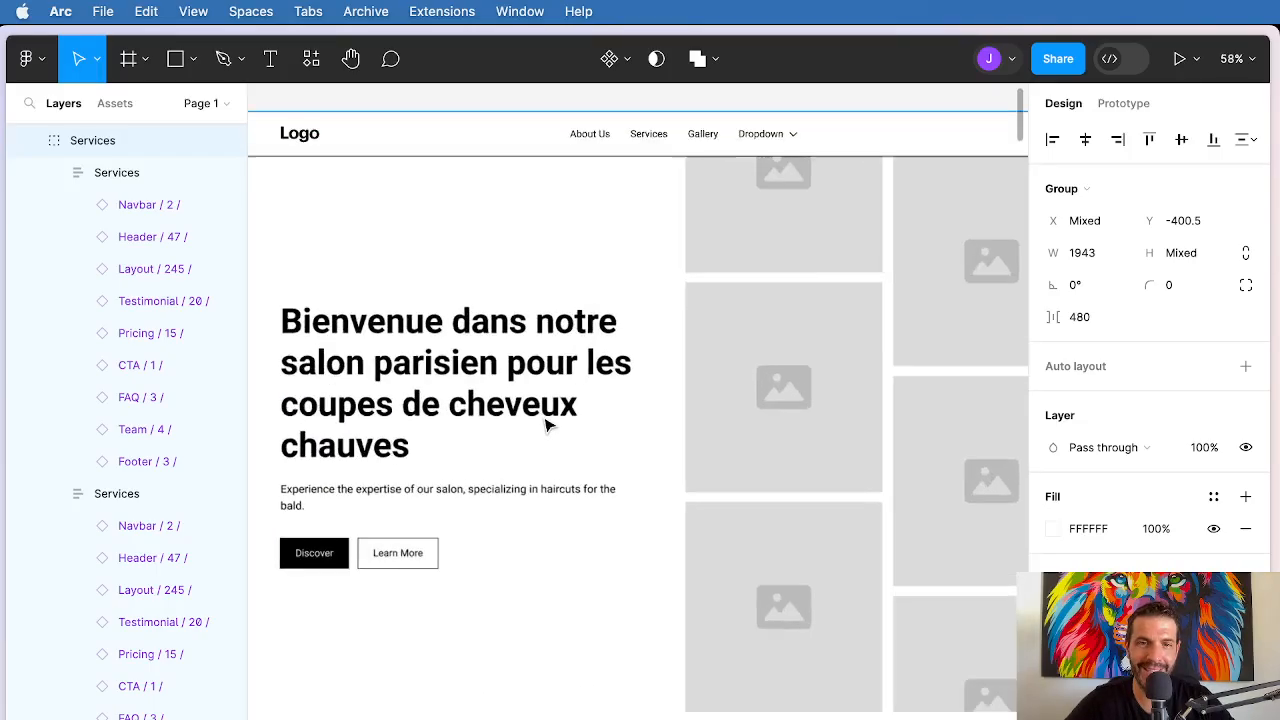
{"action": "left_click", "coordinate": [493, 380]}
{"action": "scroll", "coordinate": [378, 404], "scroll_direction": "down", "scroll_amount": 5}
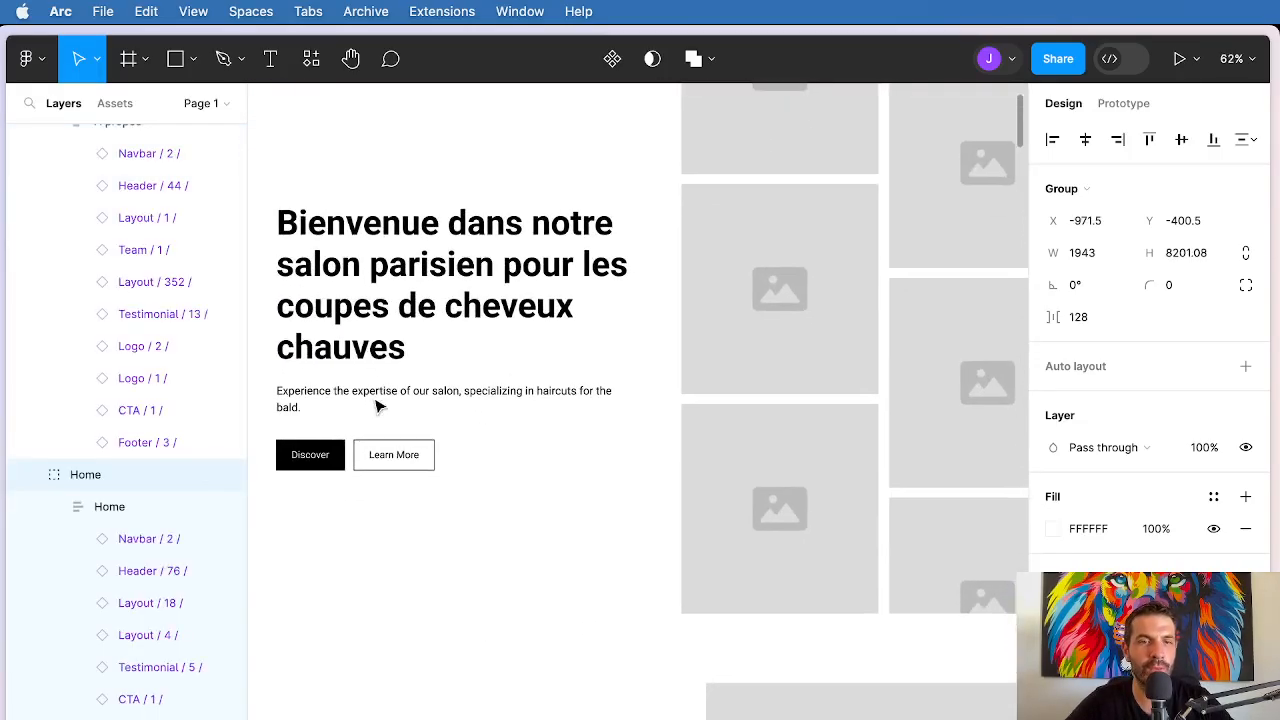
{"action": "scroll", "coordinate": [378, 404], "scroll_direction": "up", "scroll_amount": 2}
{"action": "scroll", "coordinate": [378, 404], "scroll_direction": "up", "scroll_amount": 3}
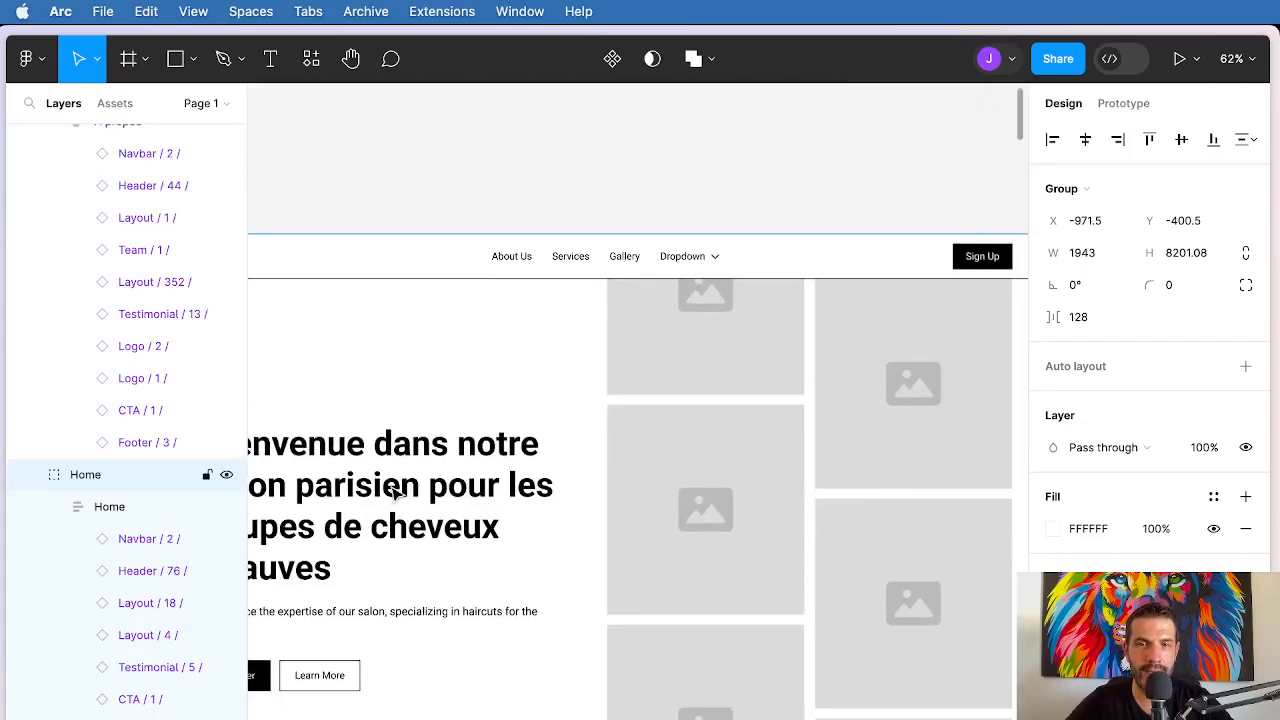
{"action": "scroll", "coordinate": [397, 494], "scroll_direction": "down", "scroll_amount": 5}
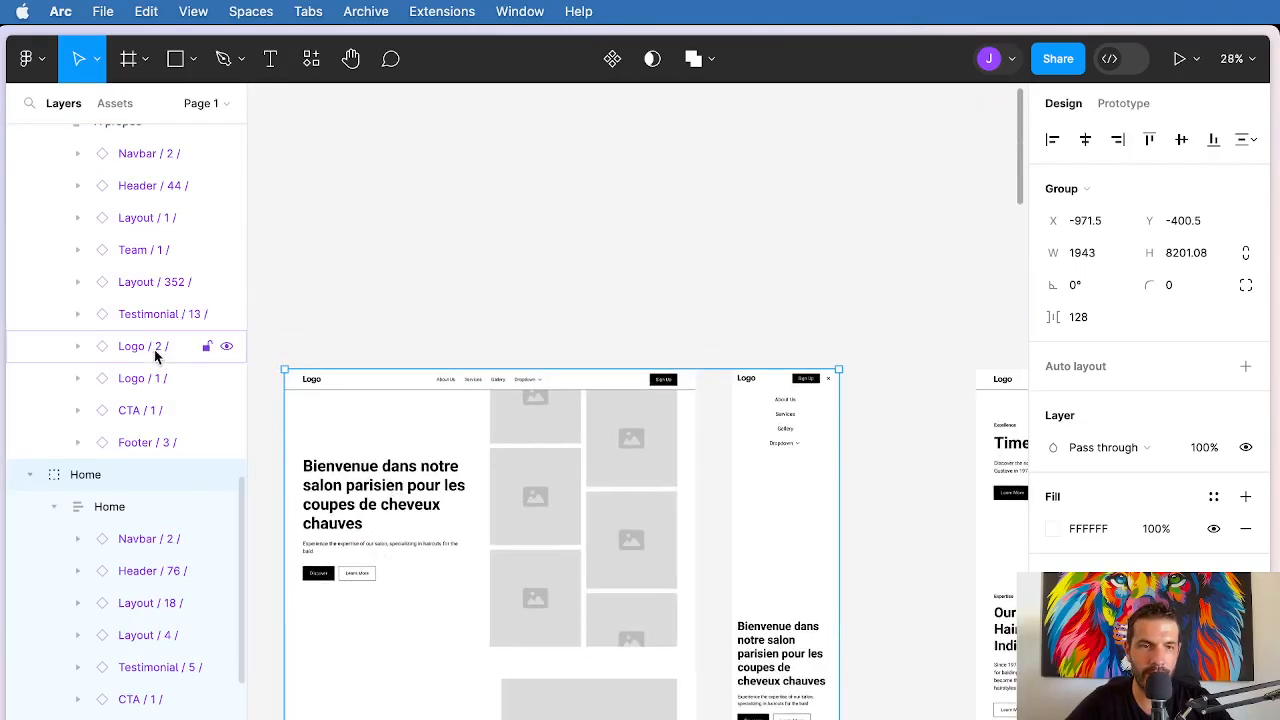
Step: Collapse the Services, A propos and Home layer groups and move Home to the top of the Primary Sitemap group
{"action": "scroll", "coordinate": [155, 355], "scroll_direction": "up", "scroll_amount": 10}
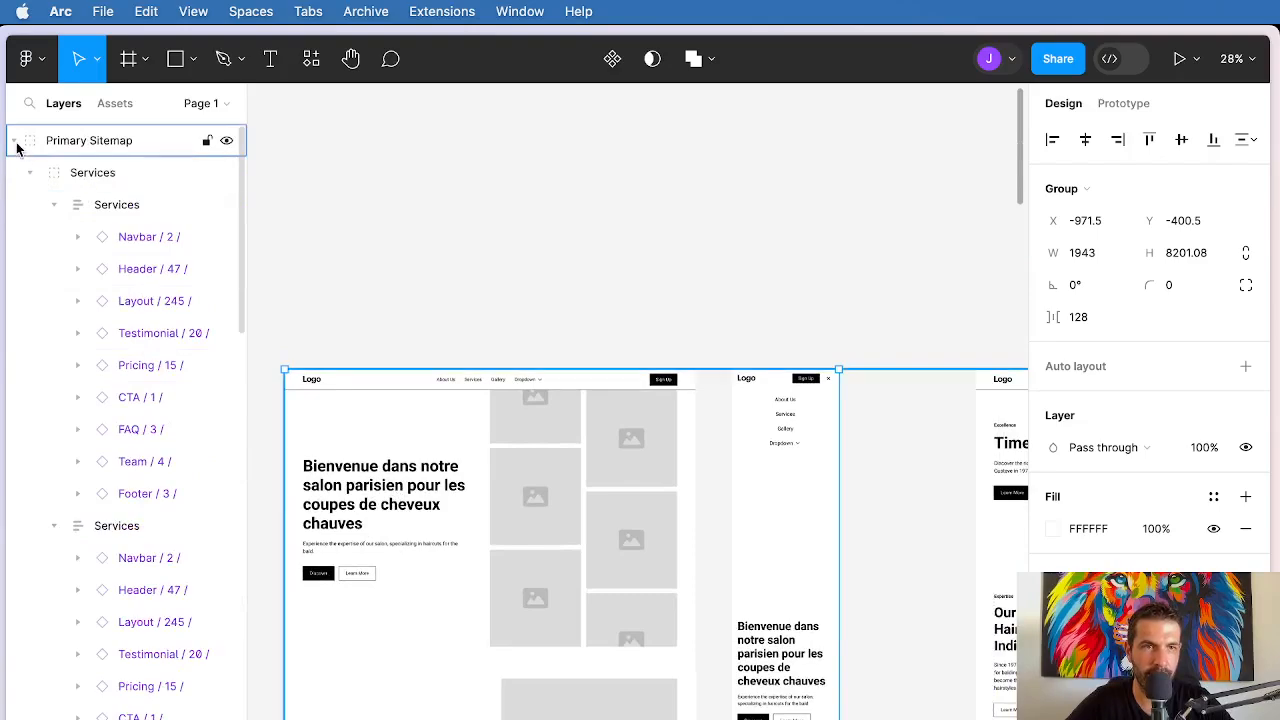
{"action": "left_click", "coordinate": [29, 174]}
{"action": "left_click", "coordinate": [29, 204]}
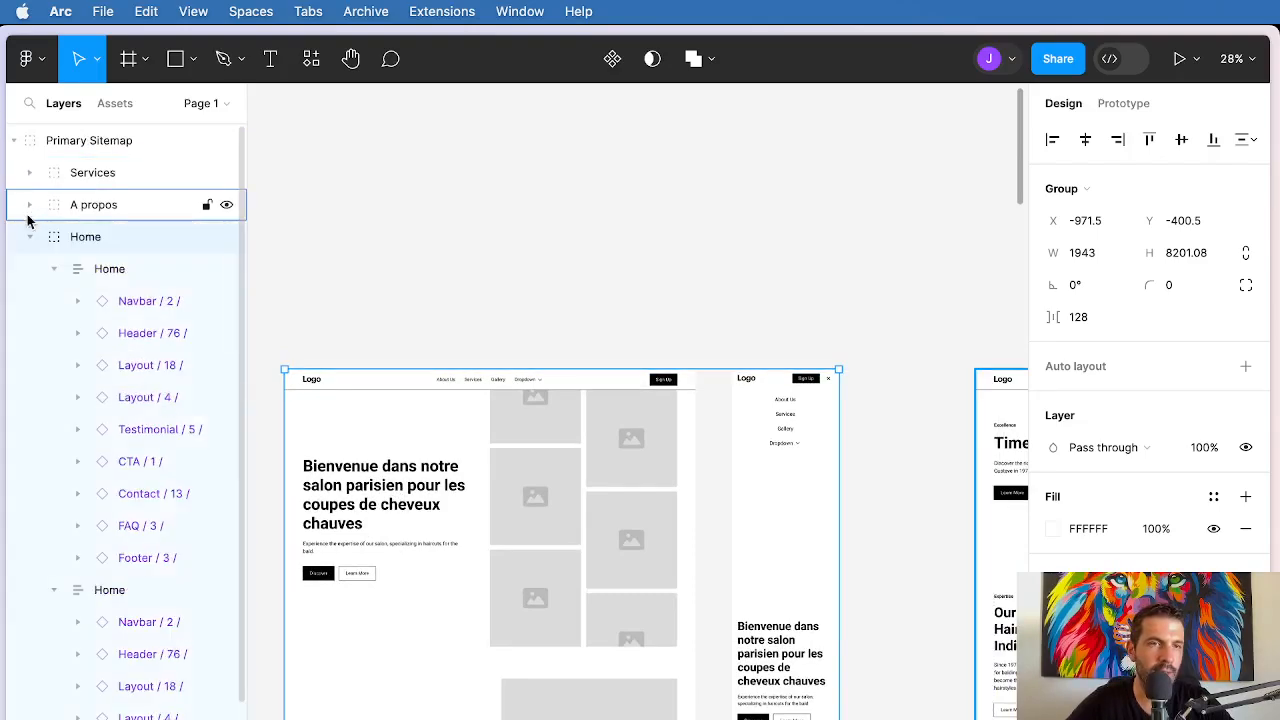
{"action": "left_click", "coordinate": [29, 237]}
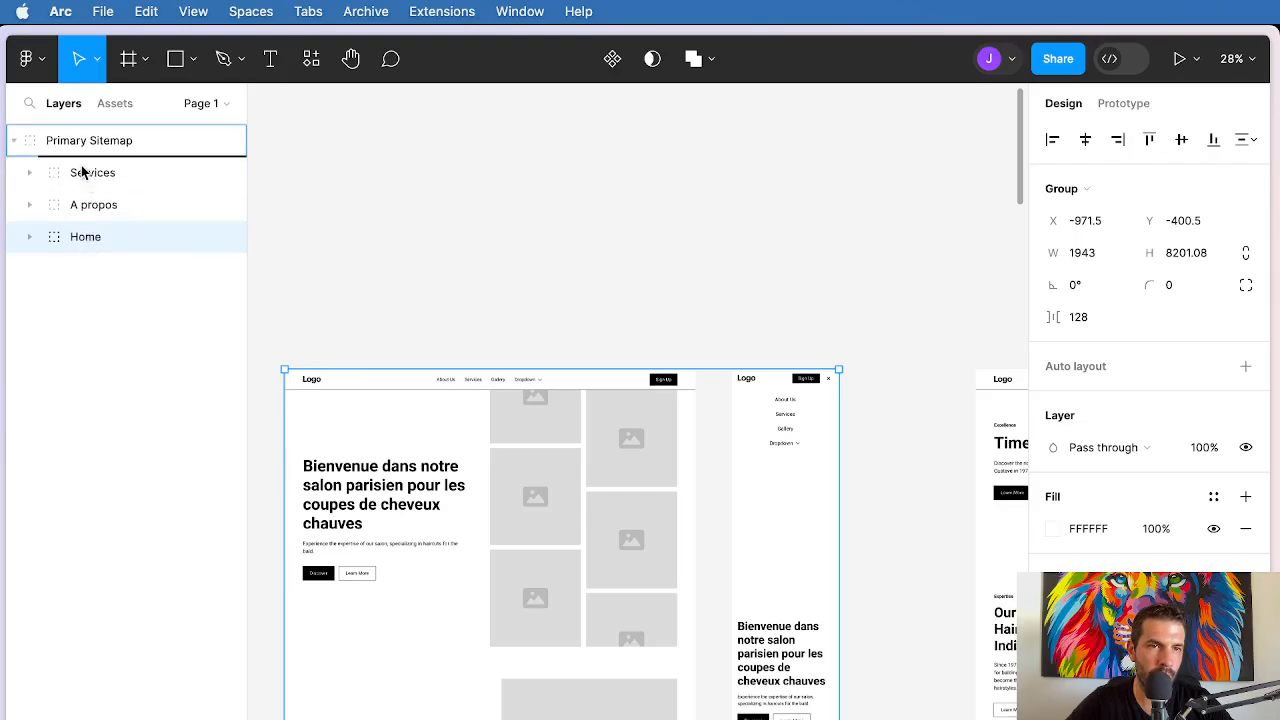
{"action": "key", "text": "super+alt+bracketright"}
Step: Expand the Home group, inspect its mobile and desktop frames and the mobile Navbar, and collapse both frames
{"action": "left_click", "coordinate": [33, 175]}
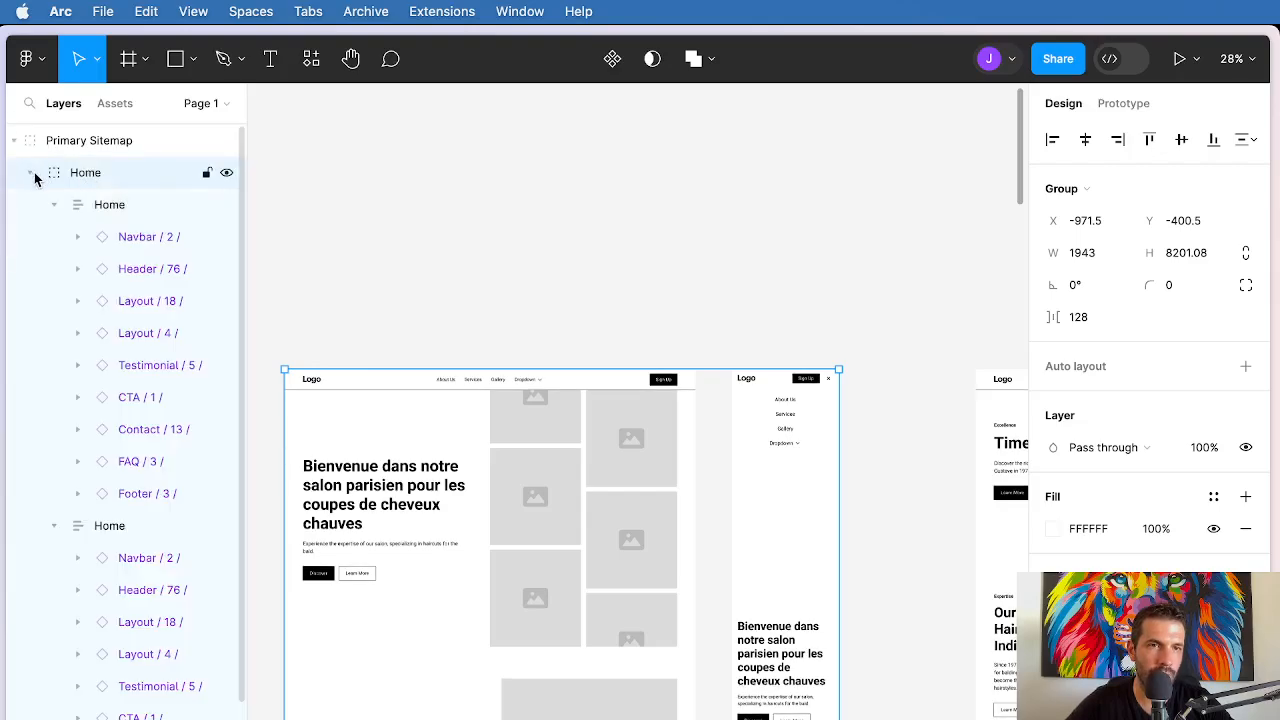
{"action": "left_click", "coordinate": [108, 208]}
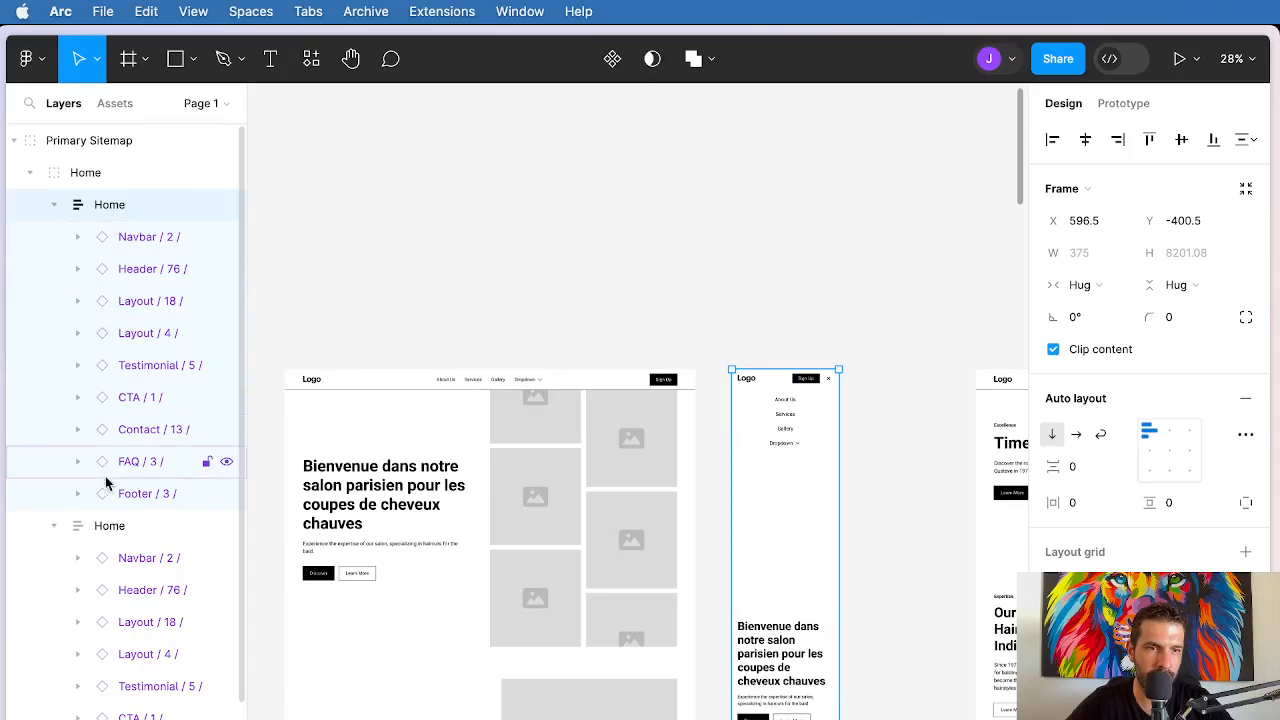
{"action": "left_click", "coordinate": [103, 525]}
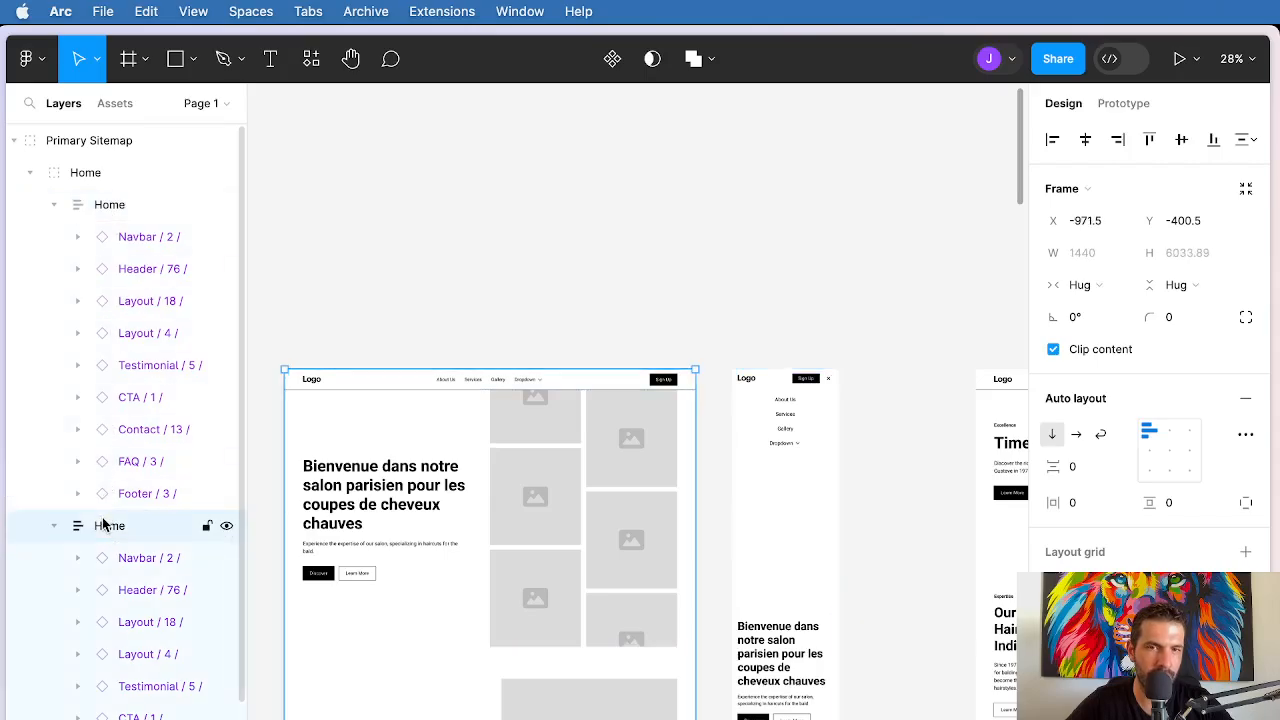
{"action": "left_click", "coordinate": [130, 244]}
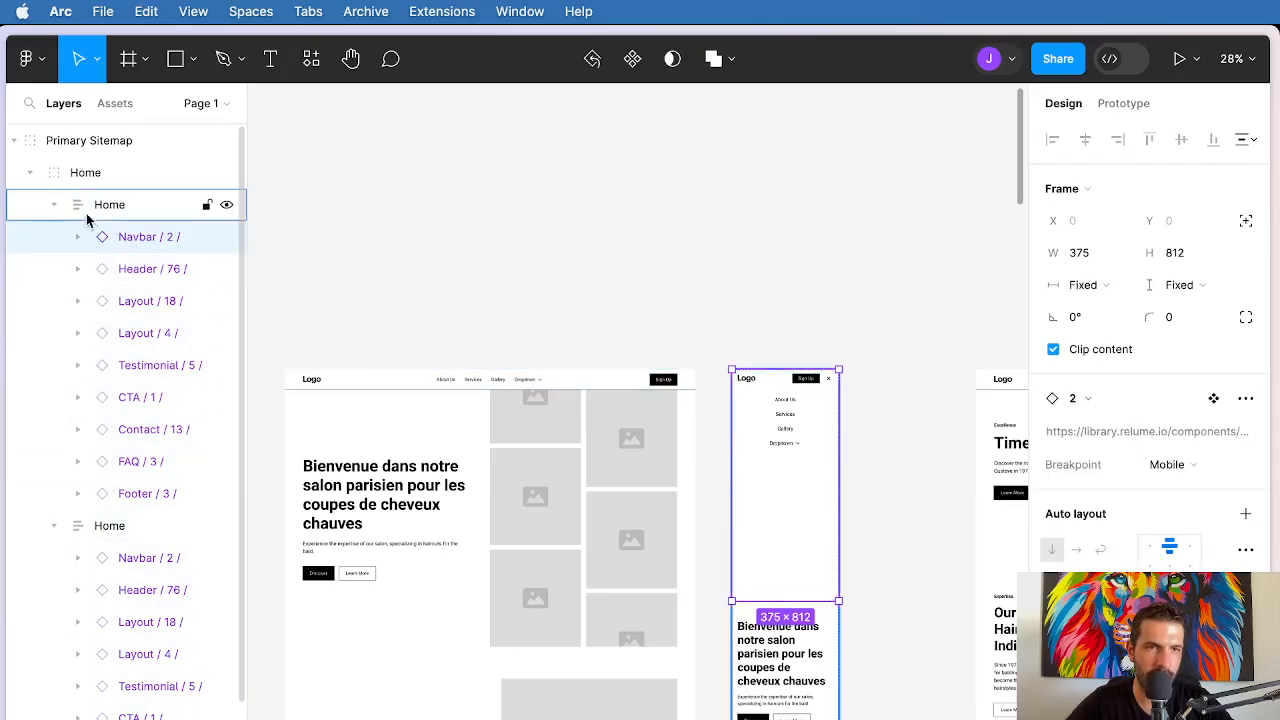
{"action": "left_click", "coordinate": [55, 205]}
{"action": "left_click", "coordinate": [55, 234]}
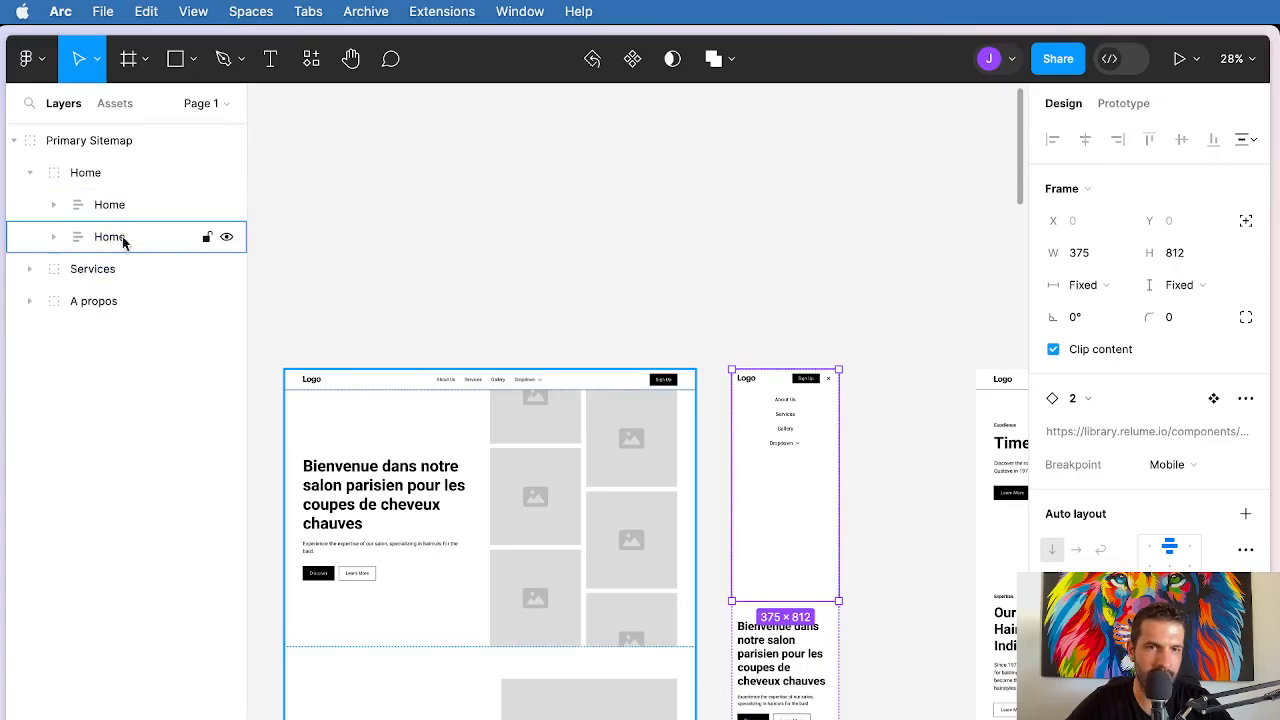
Step: Select the desktop and mobile Home frames in turn and compare their layouts down the page
{"action": "left_click", "coordinate": [103, 242]}
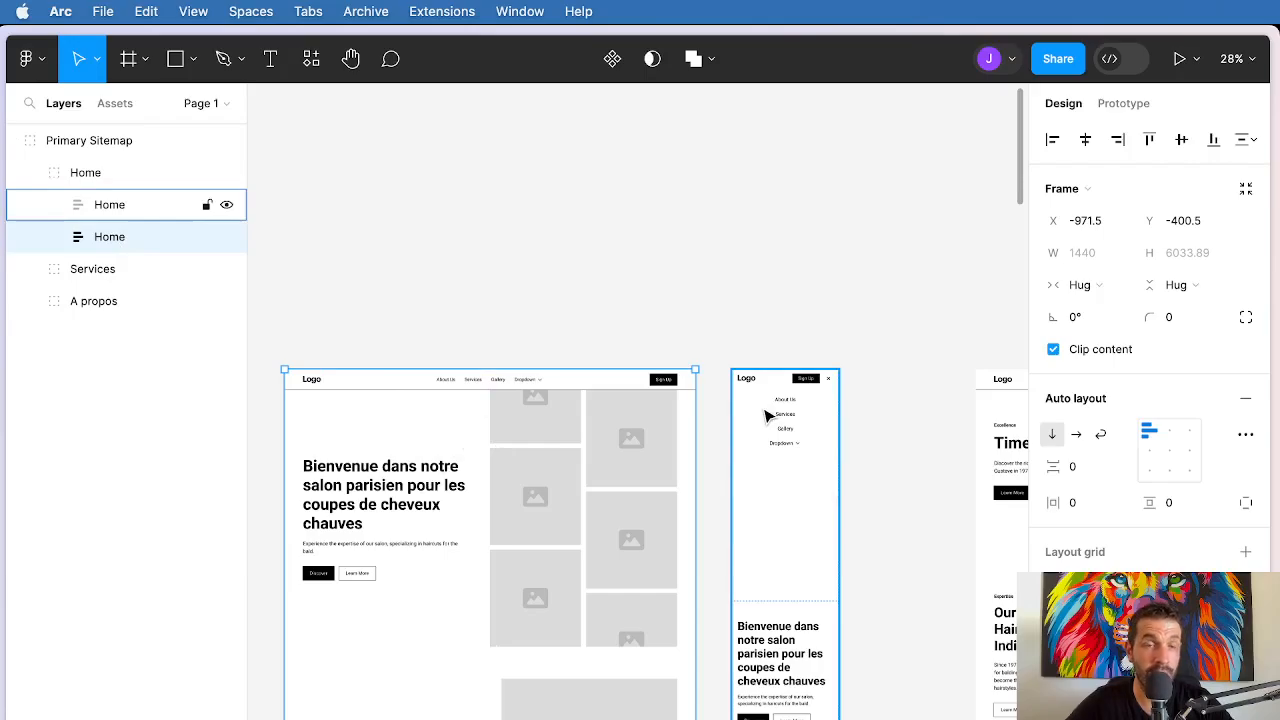
{"action": "scroll", "coordinate": [770, 447], "scroll_direction": "down", "scroll_amount": 5}
{"action": "scroll", "coordinate": [770, 447], "scroll_direction": "up", "scroll_amount": 4}
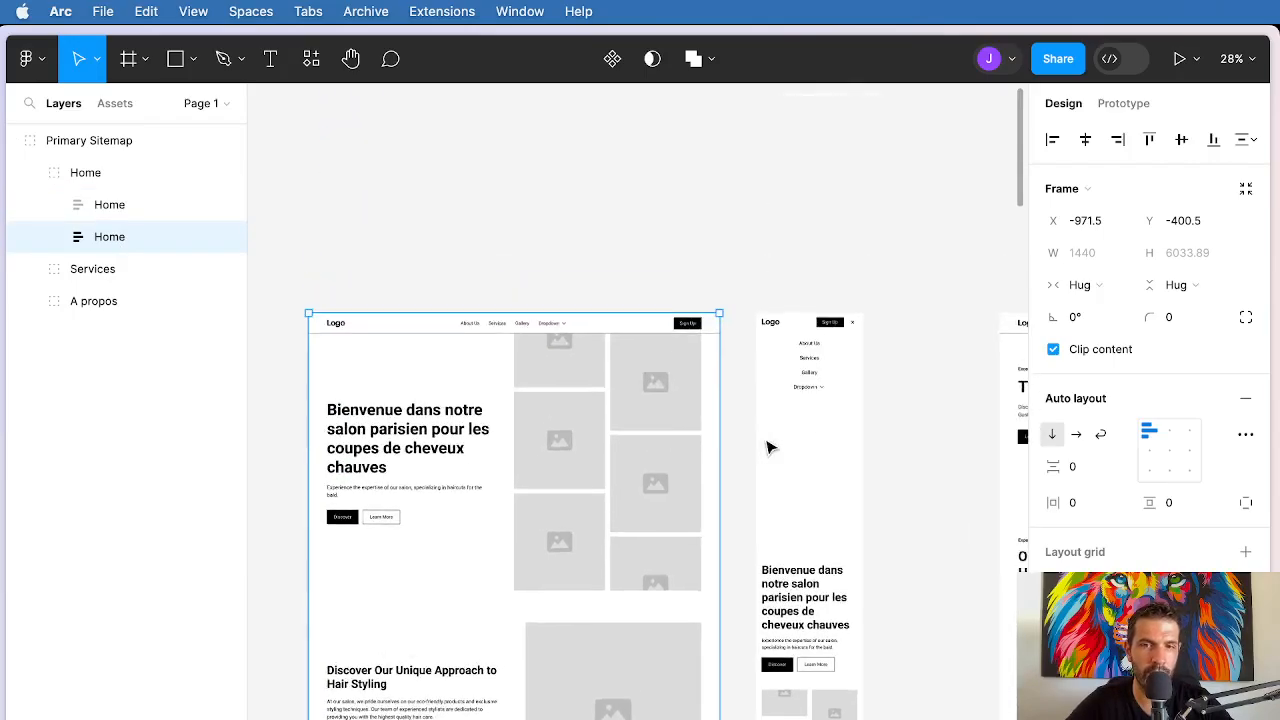
{"action": "left_click", "coordinate": [106, 205]}
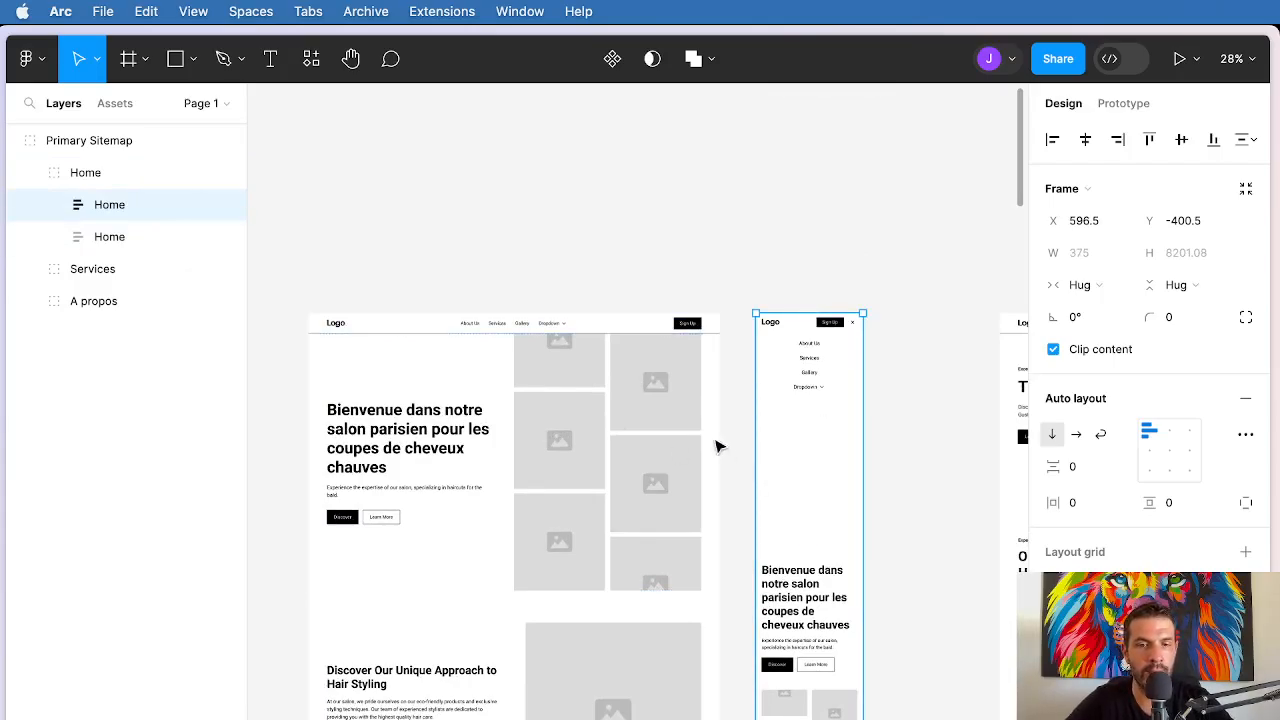
{"action": "scroll", "coordinate": [720, 443], "scroll_direction": "down", "scroll_amount": 10}
{"action": "scroll", "coordinate": [700, 418], "scroll_direction": "down", "scroll_amount": 4}
{"action": "scroll", "coordinate": [700, 418], "scroll_direction": "up", "scroll_amount": 14}
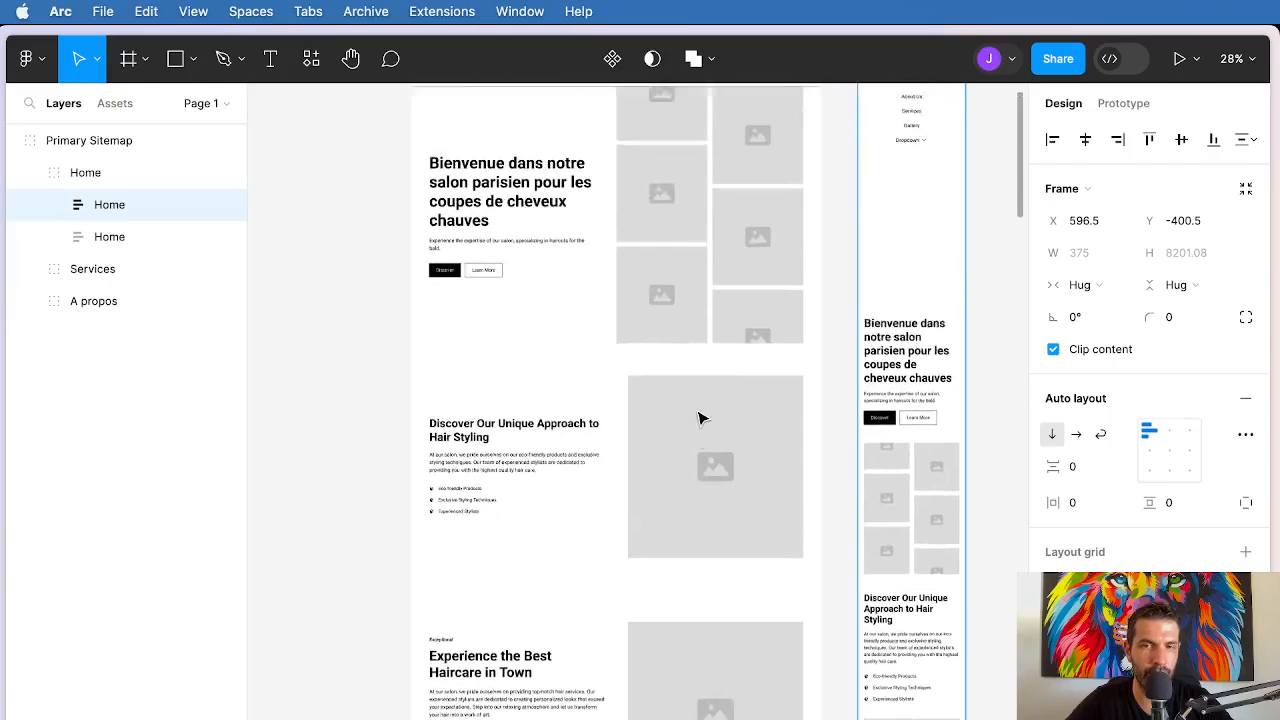
Step: Expand the mobile Home frame's layers and its Contact / 13 / section, and select that section's title group
{"action": "scroll", "coordinate": [700, 418], "scroll_direction": "right", "scroll_amount": 2}
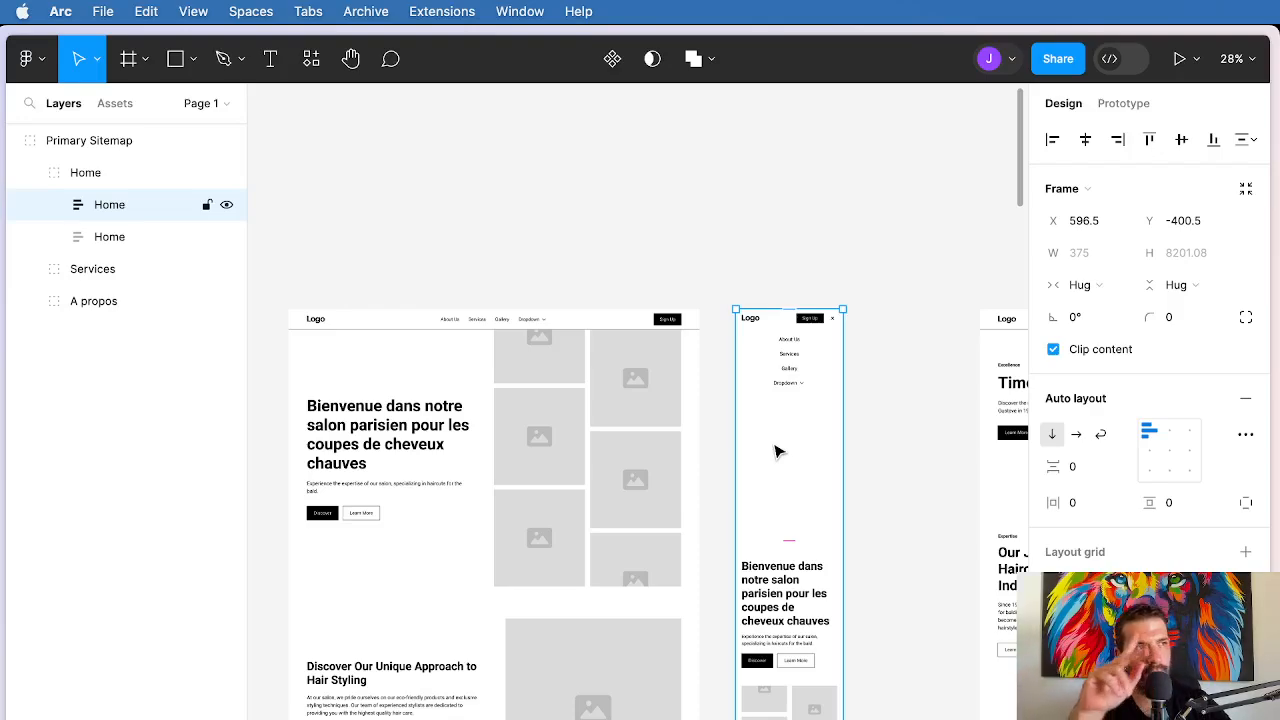
{"action": "left_click", "coordinate": [110, 238]}
{"action": "left_click", "coordinate": [103, 208]}
{"action": "left_click", "coordinate": [54, 205]}
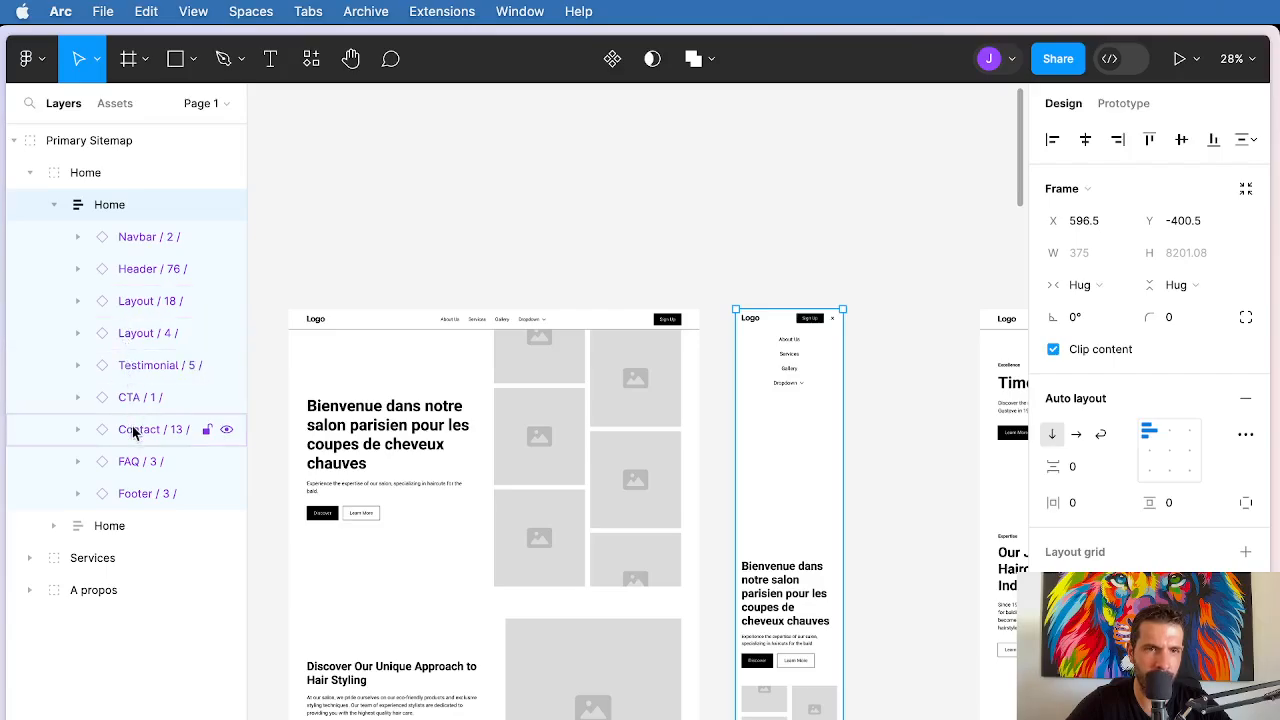
{"action": "left_click", "coordinate": [87, 429]}
{"action": "left_click", "coordinate": [80, 429]}
{"action": "left_click", "coordinate": [145, 468]}
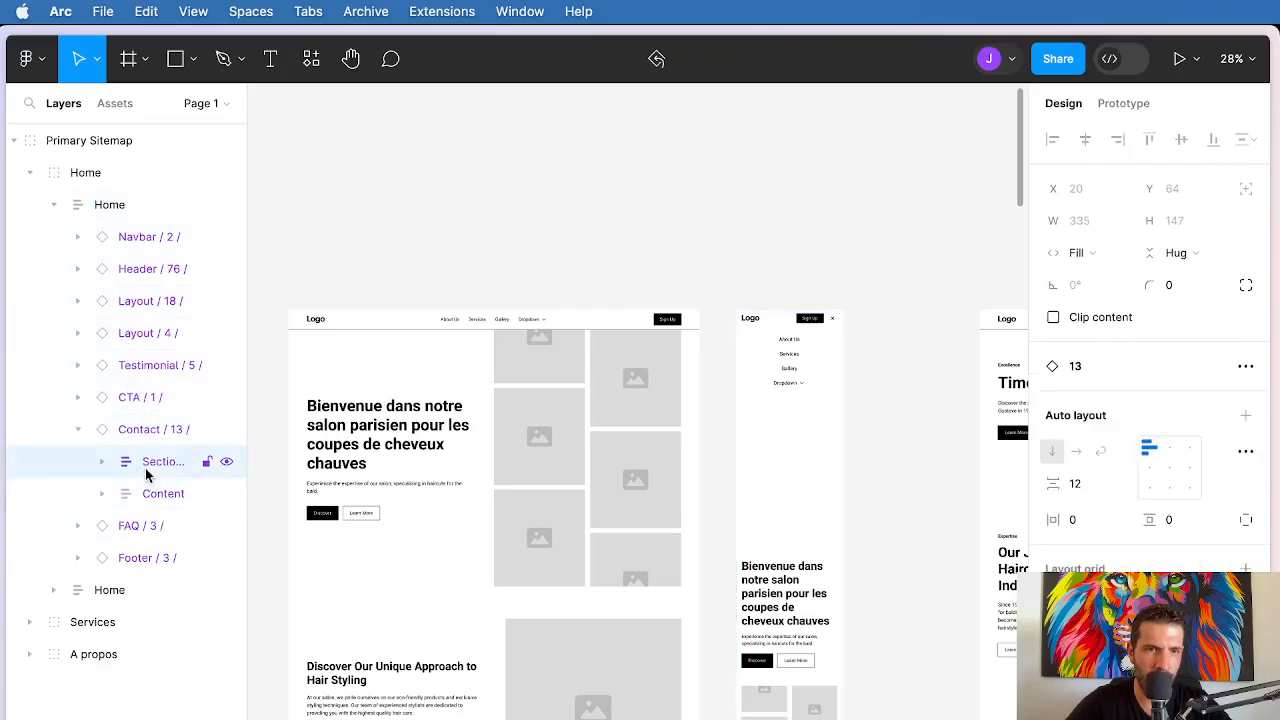
Step: Replace the hero heading in the desktop Home frame with the test text "sdsdqsdqsdqds"
{"action": "double_click", "coordinate": [391, 405]}
{"action": "double_click", "coordinate": [358, 408]}
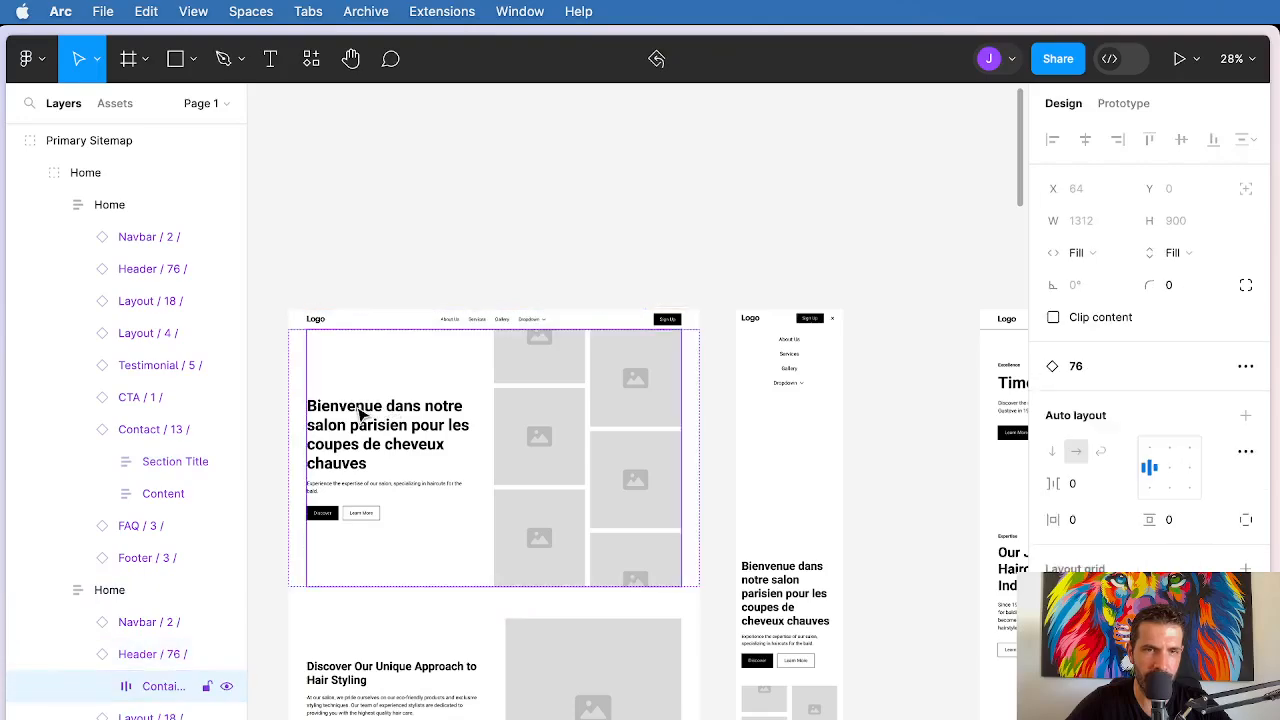
{"action": "double_click", "coordinate": [358, 408]}
{"action": "double_click", "coordinate": [358, 408]}
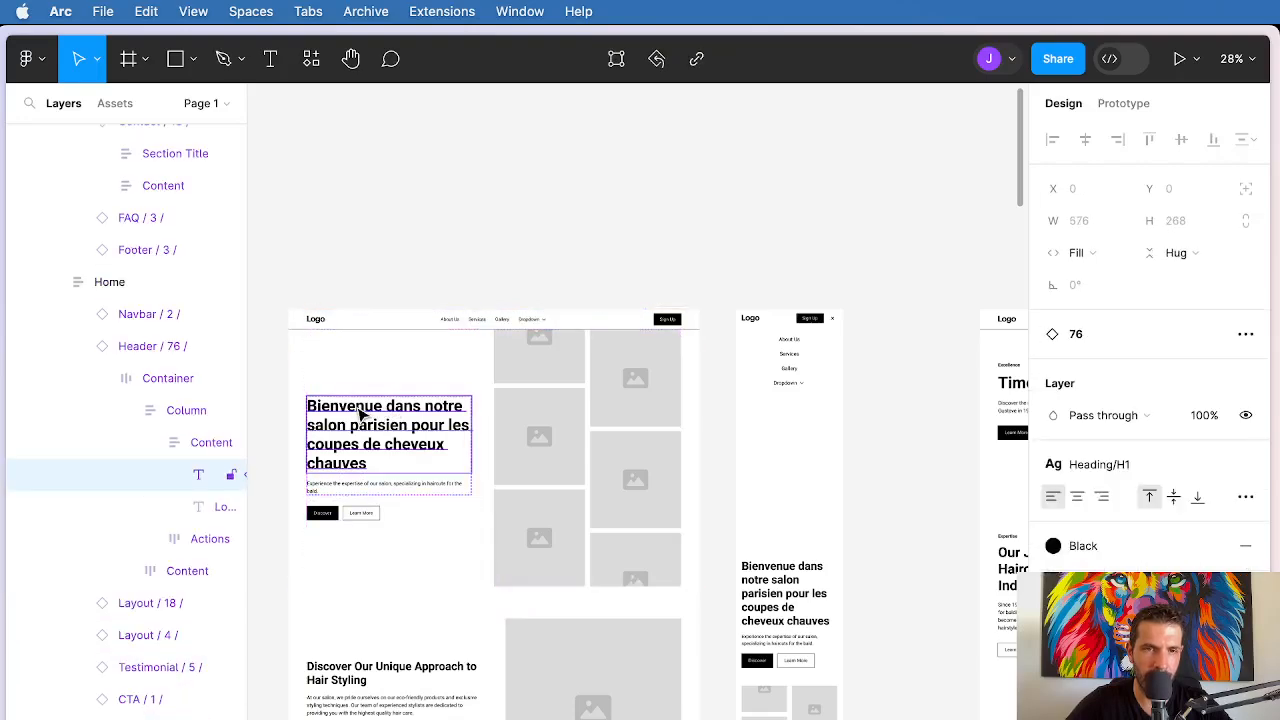
{"action": "double_click", "coordinate": [370, 418]}
{"action": "type", "text": "sdsdqsdqsdqds"}
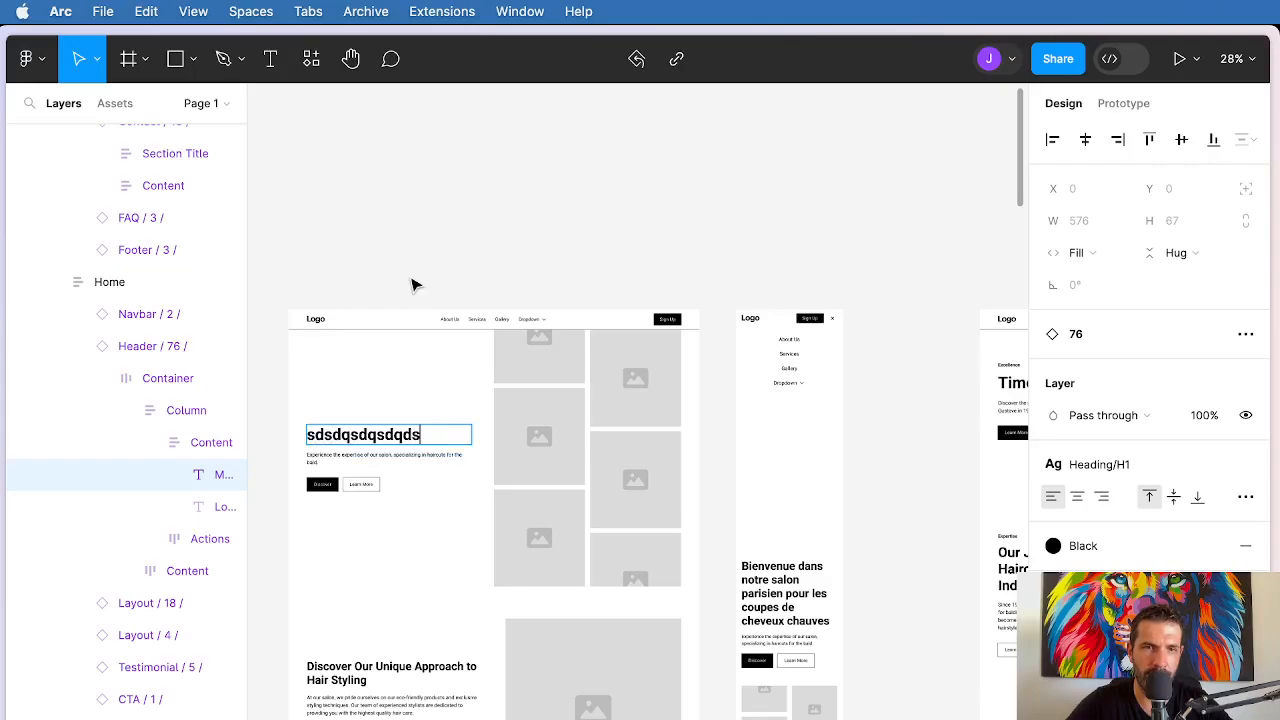
{"action": "key", "text": "Escape"}
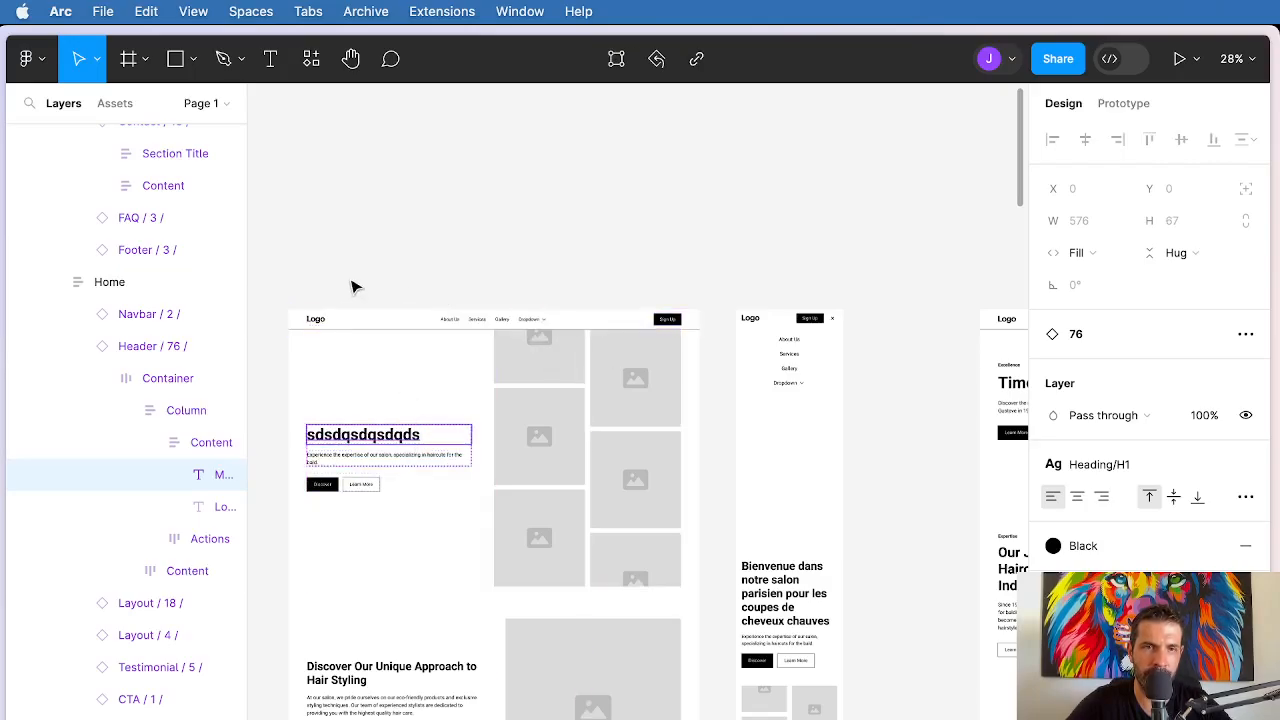
Step: Set the fill of the desktop Home frame's navbar to the Fuschia/100 library colour
{"action": "scroll", "coordinate": [451, 443], "scroll_direction": "down", "scroll_amount": 5}
{"action": "scroll", "coordinate": [451, 443], "scroll_direction": "up", "scroll_amount": 5}
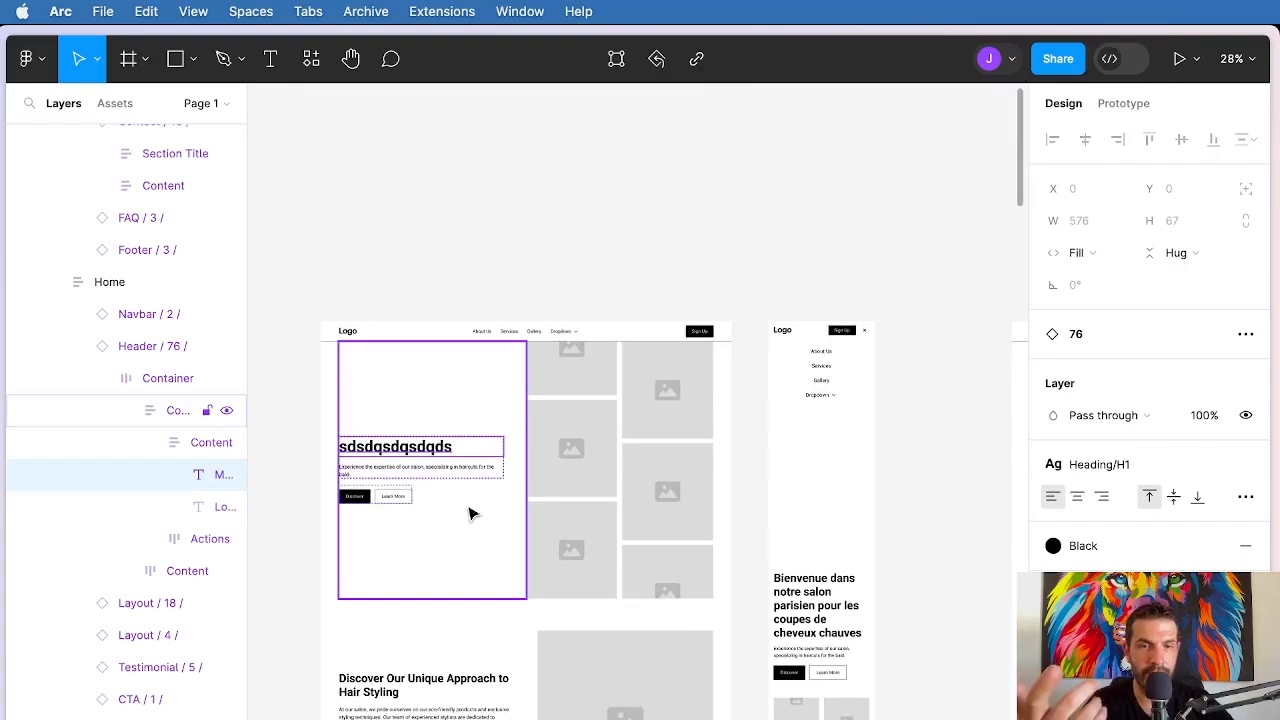
{"action": "left_click", "coordinate": [385, 331]}
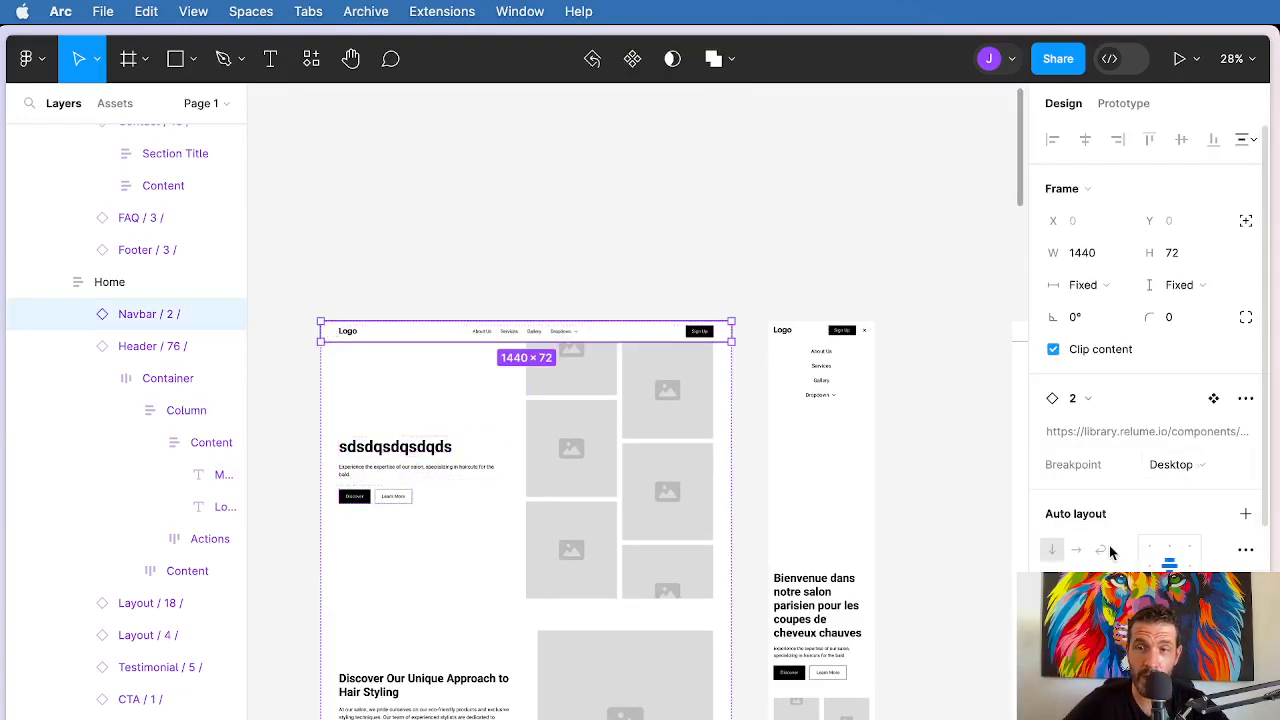
{"action": "scroll", "coordinate": [1175, 443], "scroll_direction": "down", "scroll_amount": 2}
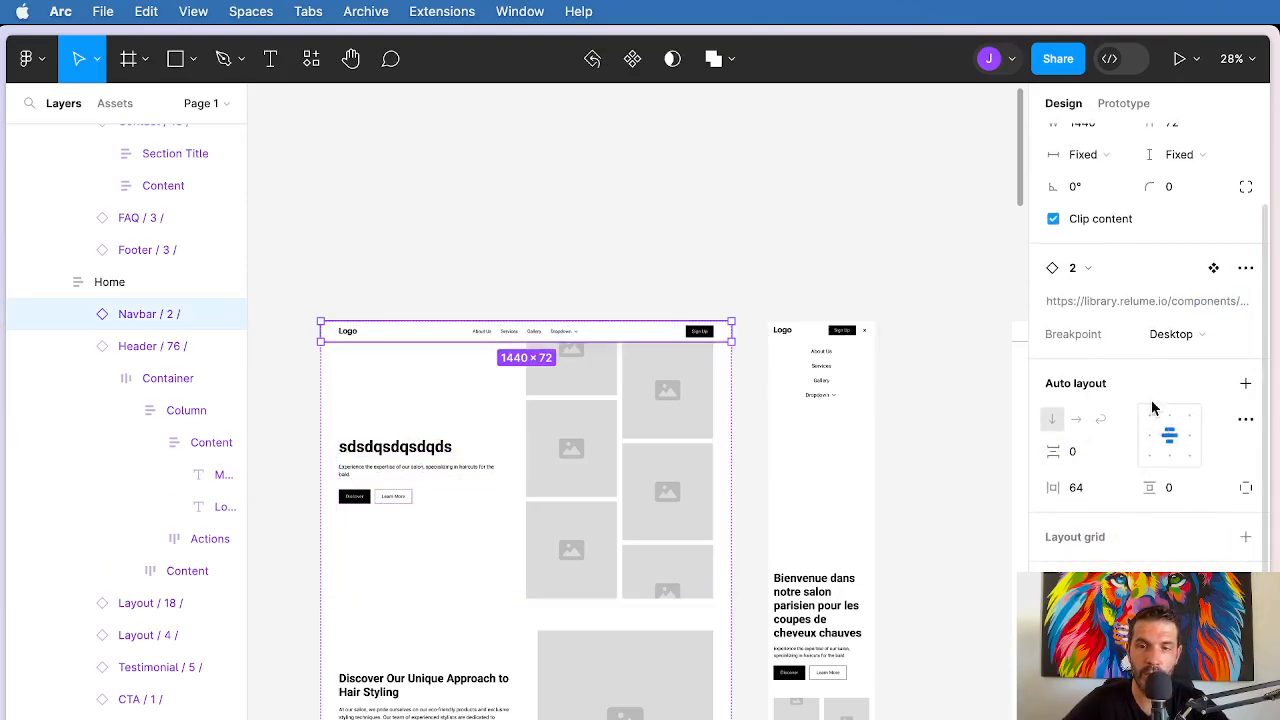
{"action": "scroll", "coordinate": [1074, 540], "scroll_direction": "down", "scroll_amount": 3}
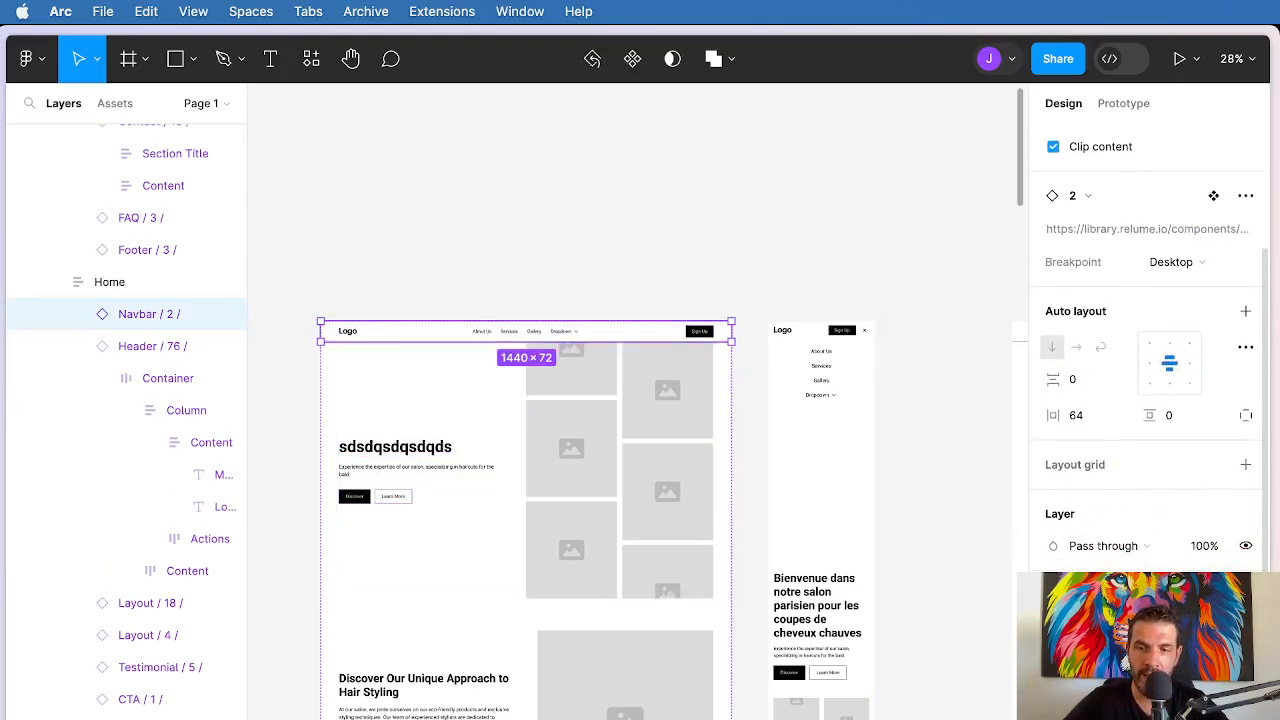
{"action": "left_click", "coordinate": [1055, 519]}
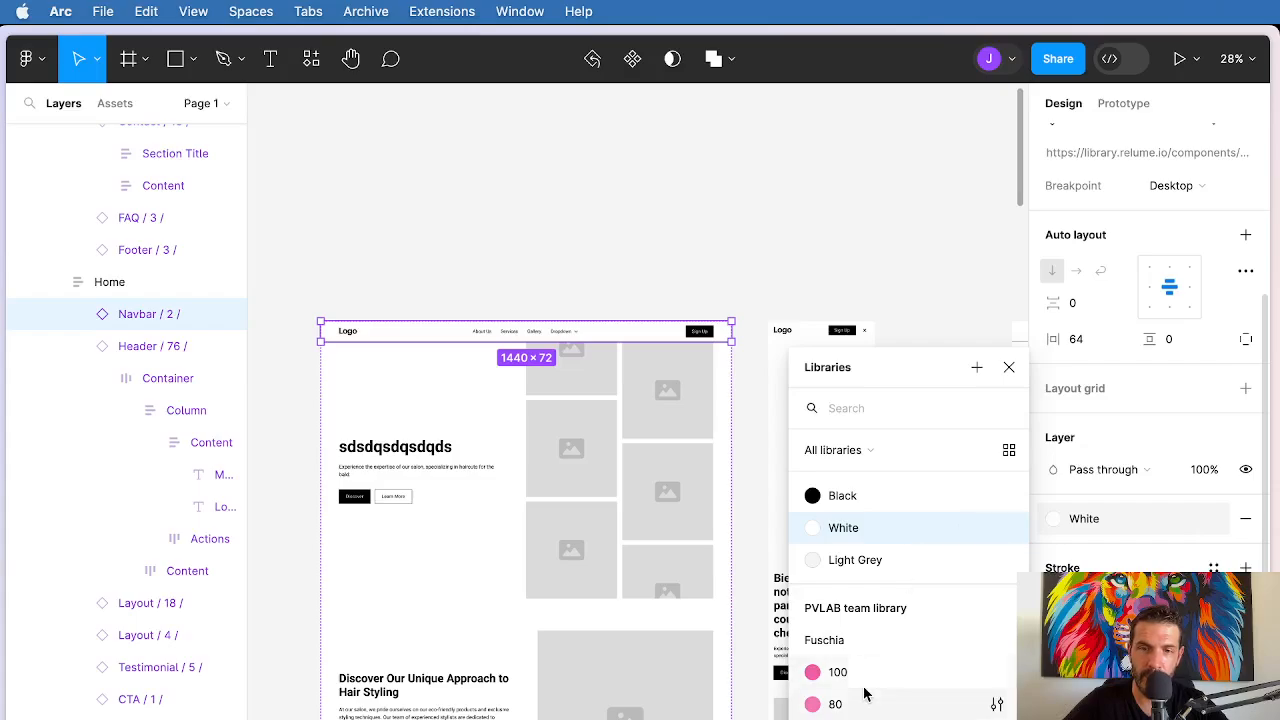
{"action": "key", "text": "Escape"}
{"action": "left_click", "coordinate": [1055, 519]}
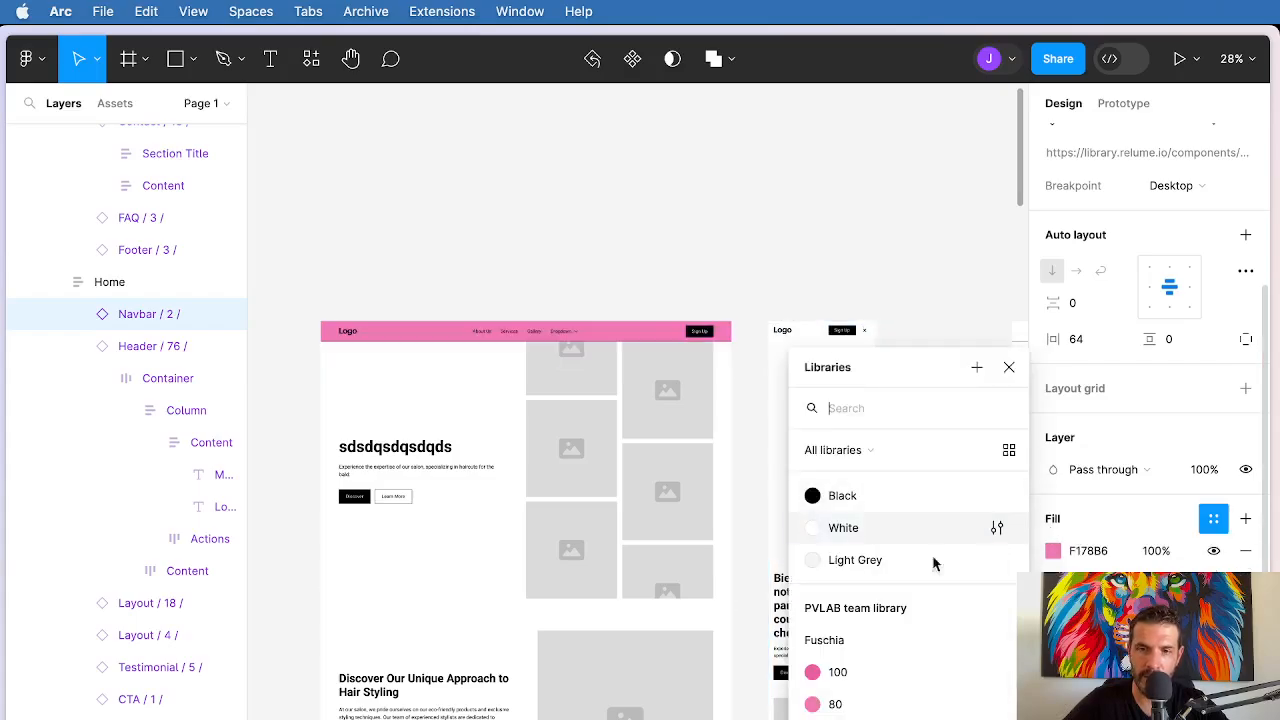
{"action": "left_click", "coordinate": [832, 704]}
{"action": "left_click", "coordinate": [828, 673]}
{"action": "key", "text": "Escape"}
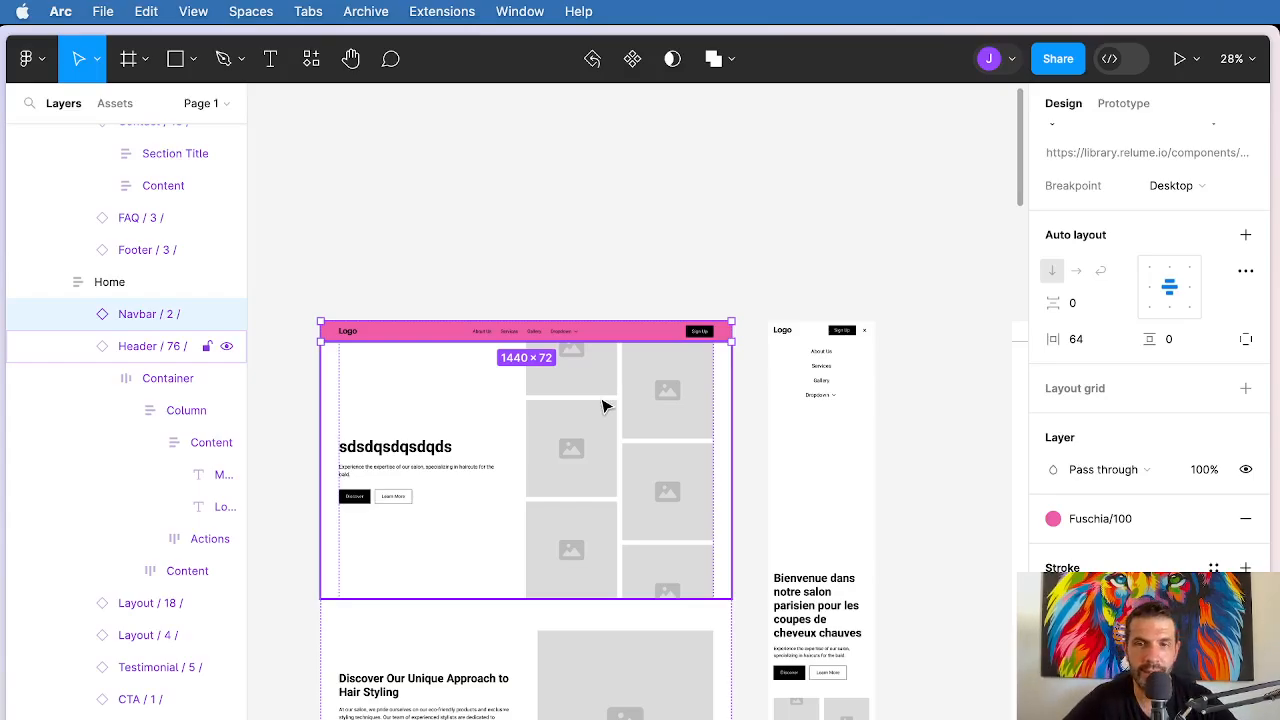
Step: Examine the mobile Home frame's fill and selection colours, and view the file's sharing options without inviting anyone
{"action": "scroll", "coordinate": [760, 240], "scroll_direction": "down", "scroll_amount": 5}
{"action": "scroll", "coordinate": [760, 240], "scroll_direction": "up", "scroll_amount": 6}
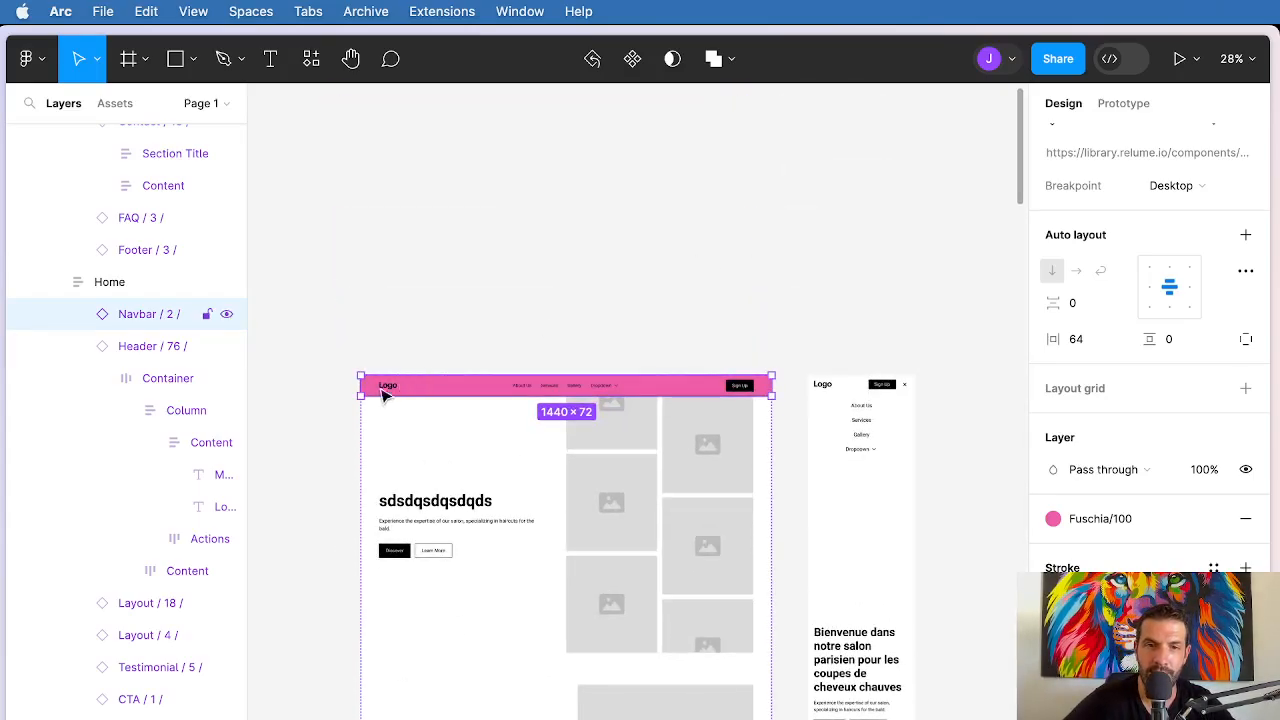
{"action": "left_click", "coordinate": [398, 333]}
{"action": "left_click", "coordinate": [388, 386]}
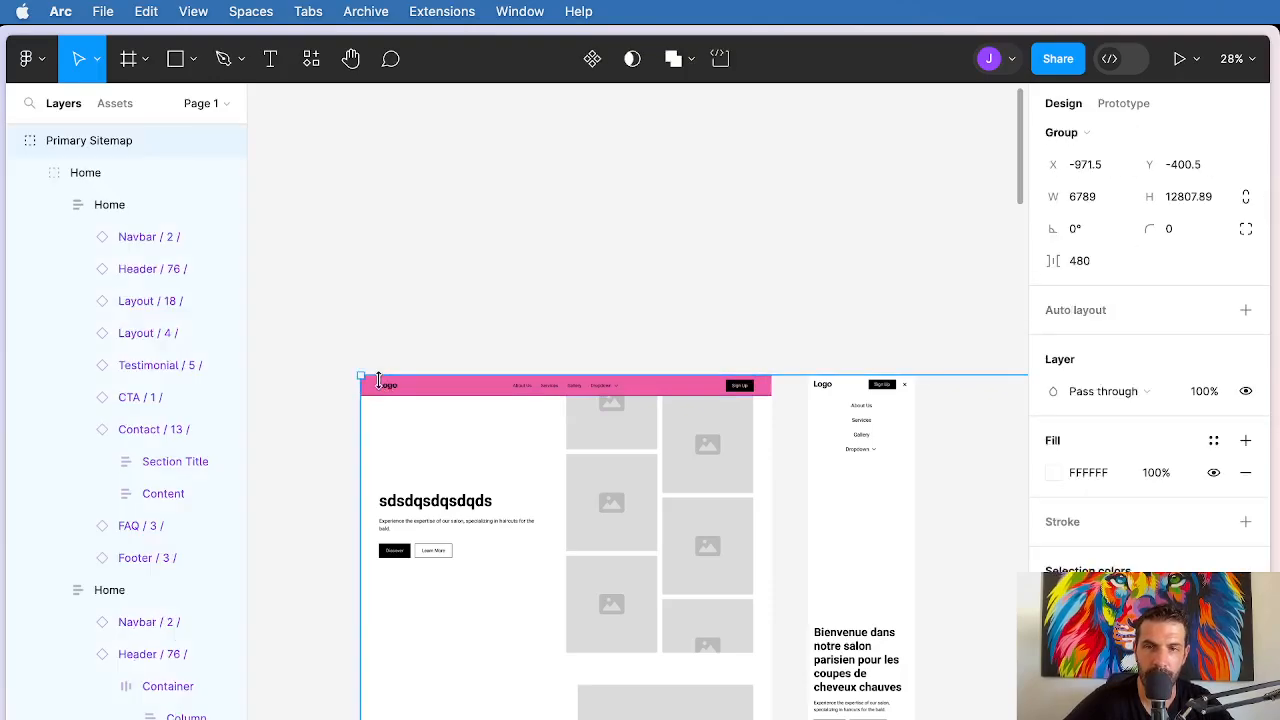
{"action": "left_click", "coordinate": [110, 204]}
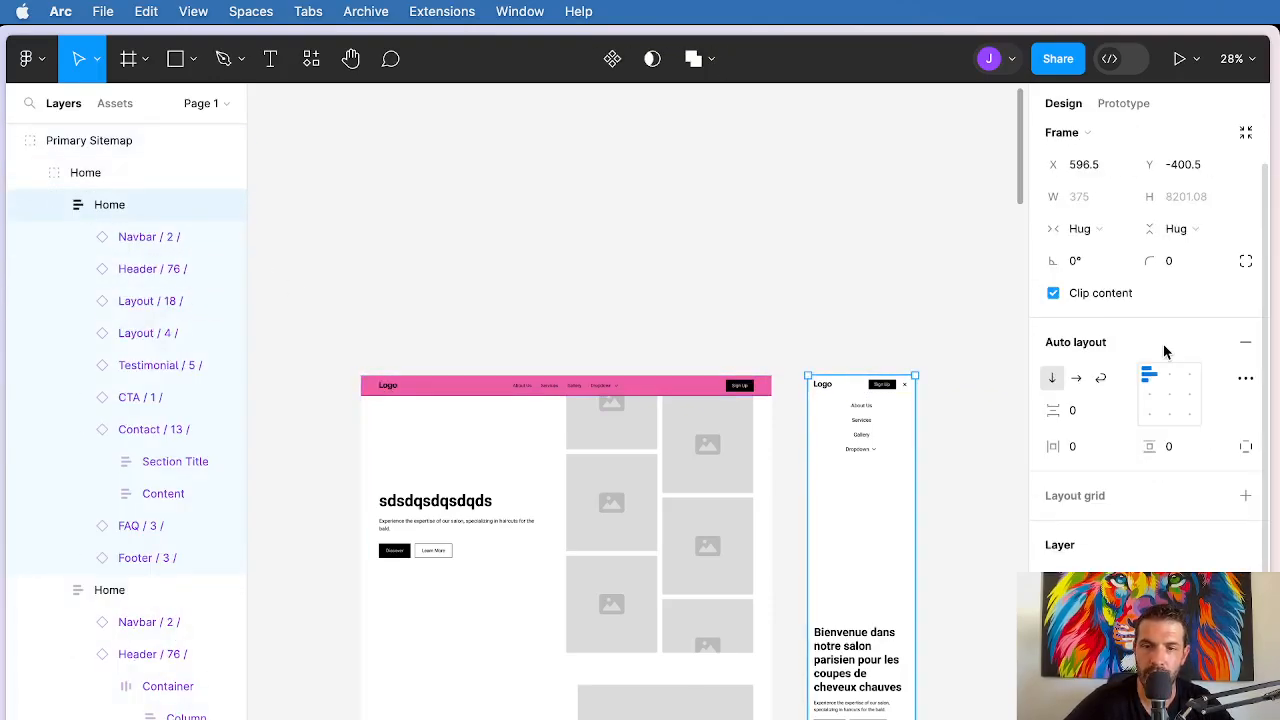
{"action": "scroll", "coordinate": [1163, 345], "scroll_direction": "down", "scroll_amount": 4}
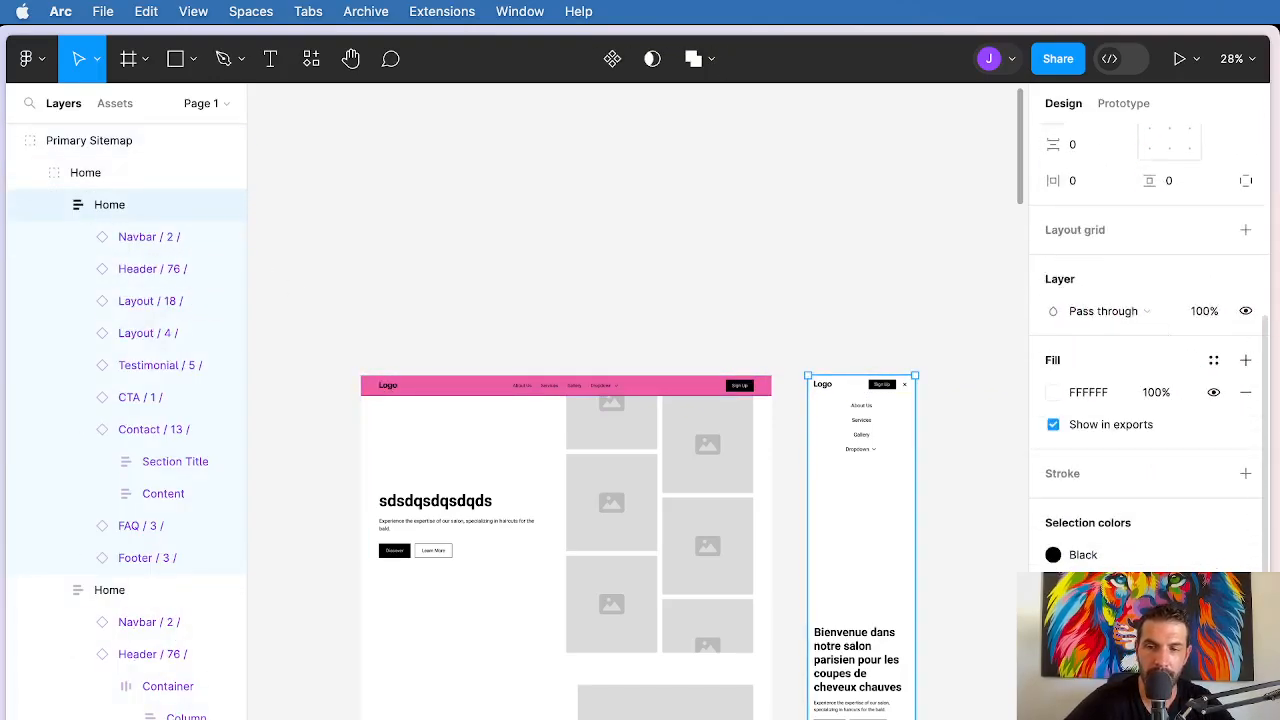
{"action": "scroll", "coordinate": [1163, 345], "scroll_direction": "down", "scroll_amount": 3}
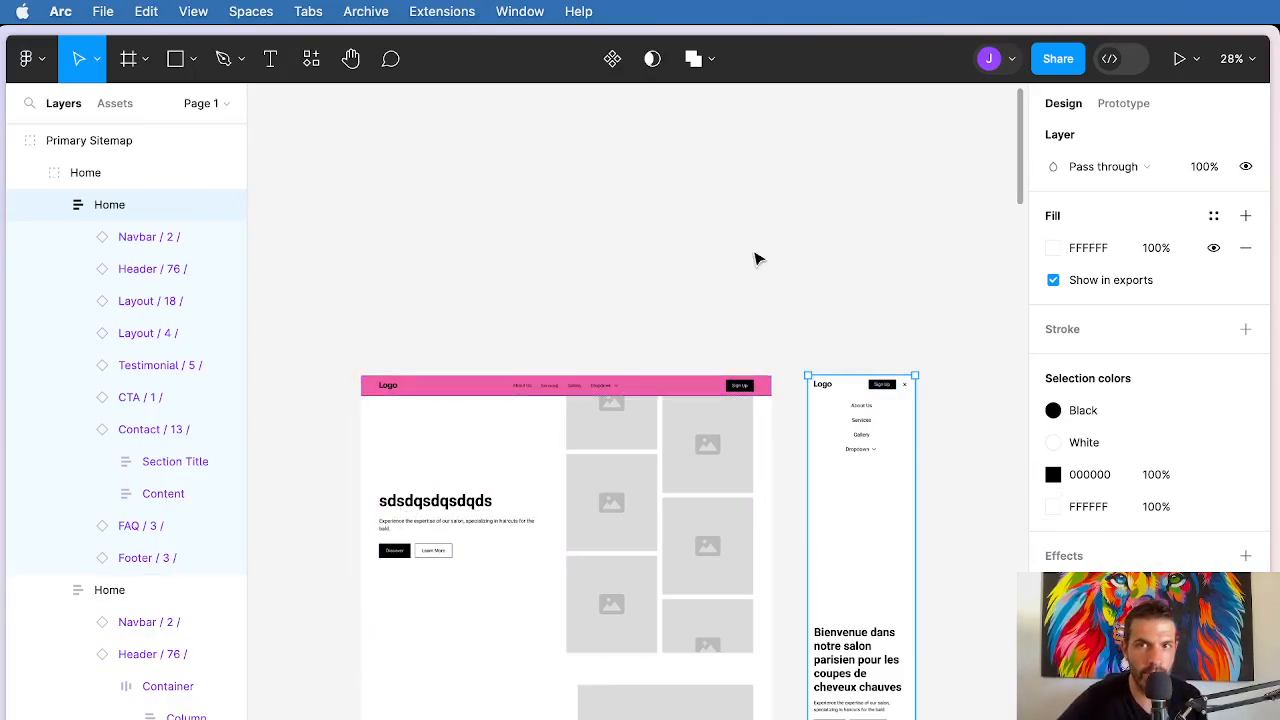
{"action": "left_click", "coordinate": [1058, 58]}
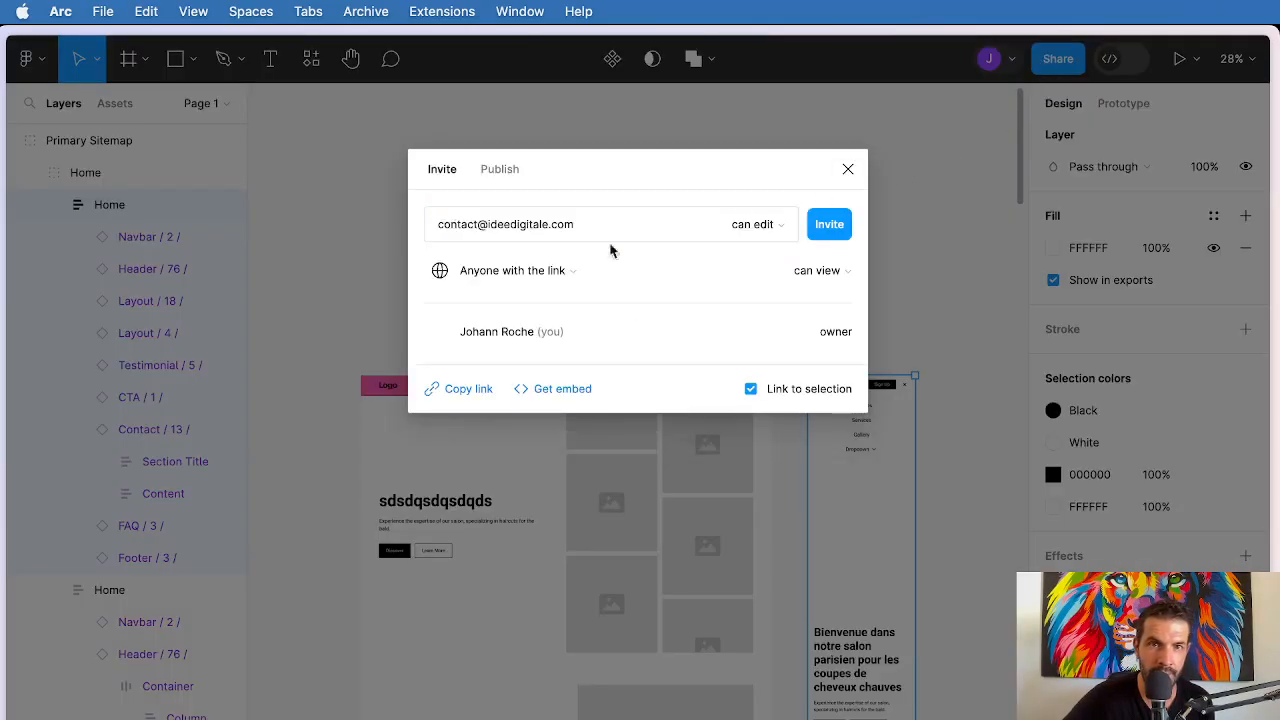
{"action": "left_click", "coordinate": [849, 171]}
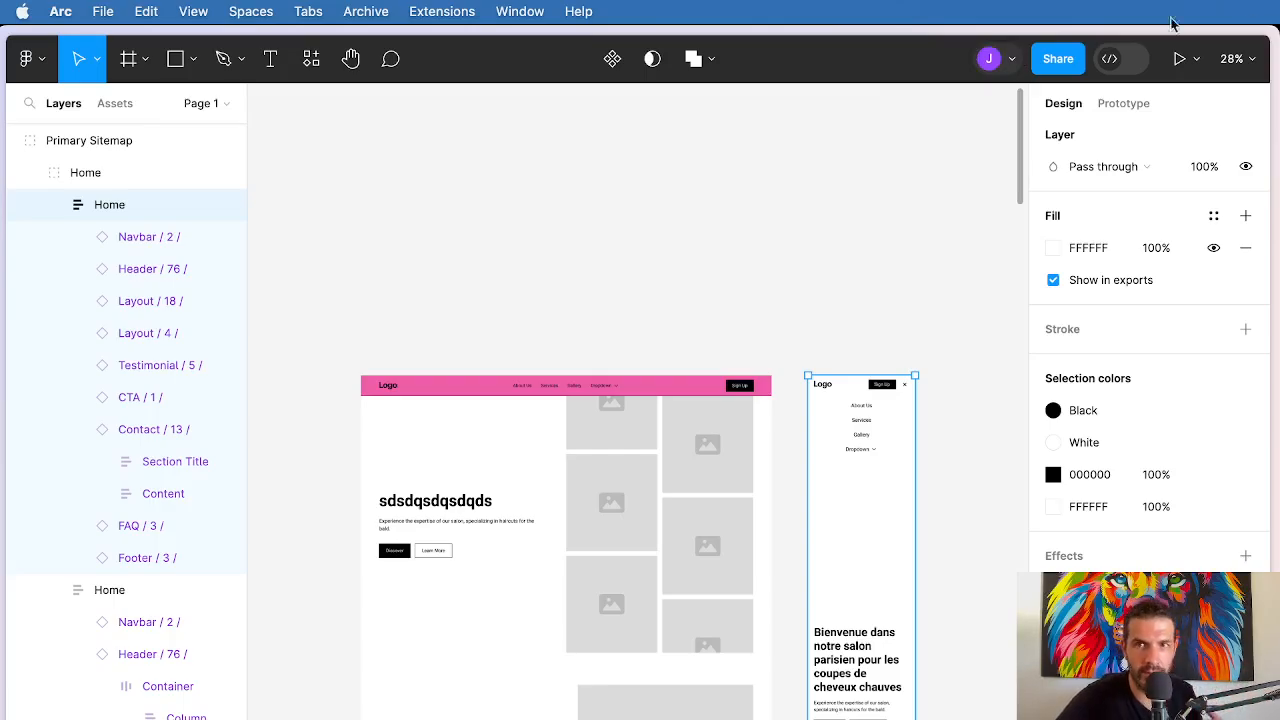
Step: Inspect the mobile Home frame's CSS, colours and component assets in Dev Mode, and return to design mode
{"action": "left_click", "coordinate": [1110, 59]}
{"action": "scroll", "coordinate": [1063, 430], "scroll_direction": "down", "scroll_amount": 5}
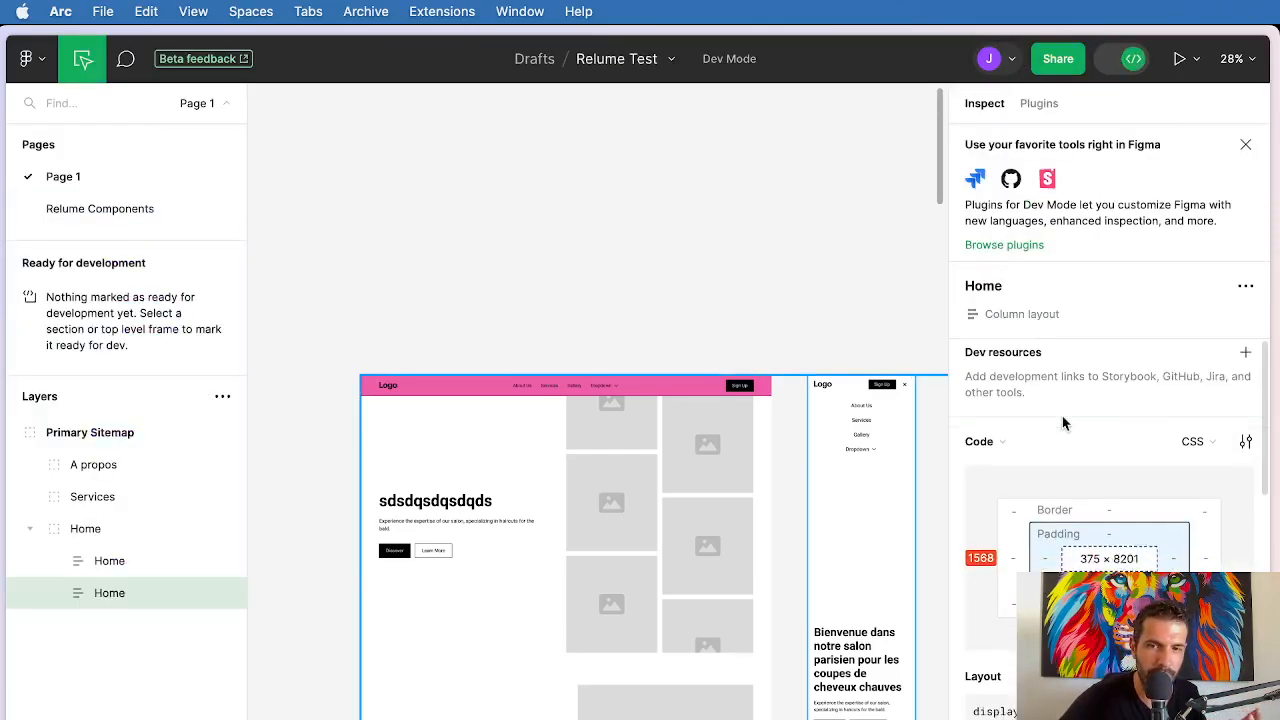
{"action": "scroll", "coordinate": [1055, 573], "scroll_direction": "down", "scroll_amount": 5}
{"action": "scroll", "coordinate": [1061, 539], "scroll_direction": "up", "scroll_amount": 4}
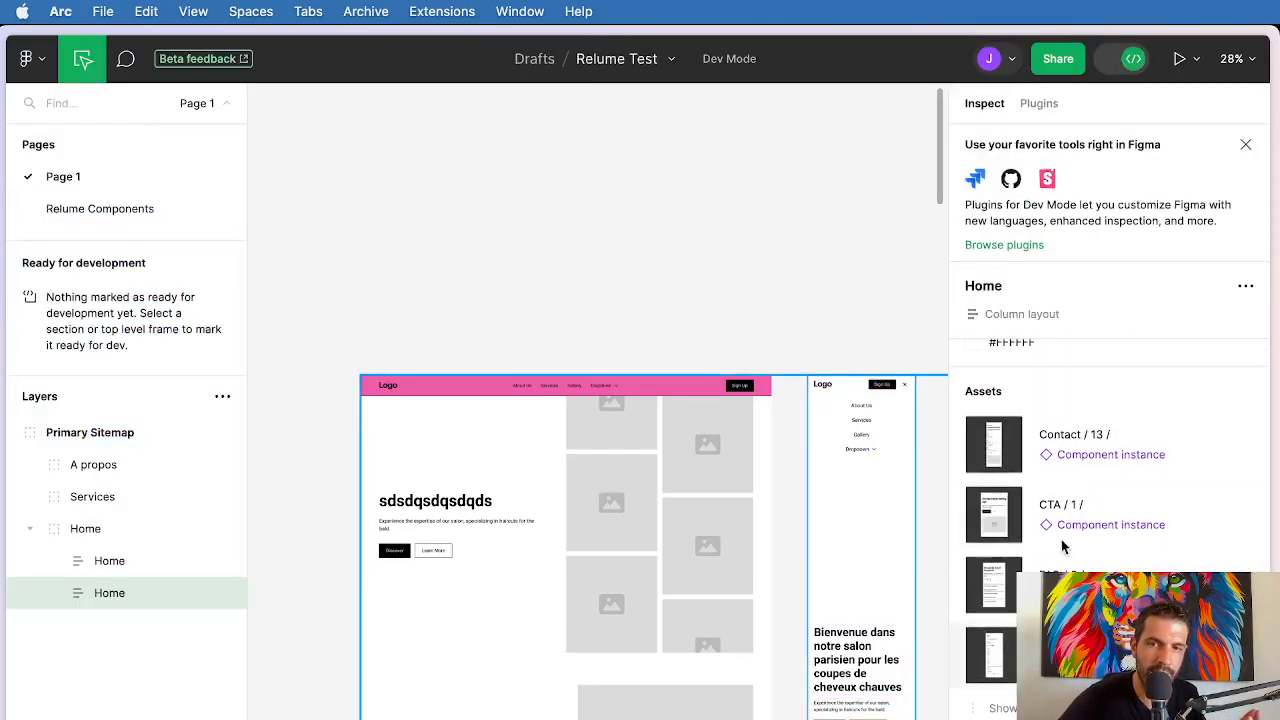
{"action": "scroll", "coordinate": [1046, 483], "scroll_direction": "down", "scroll_amount": 5}
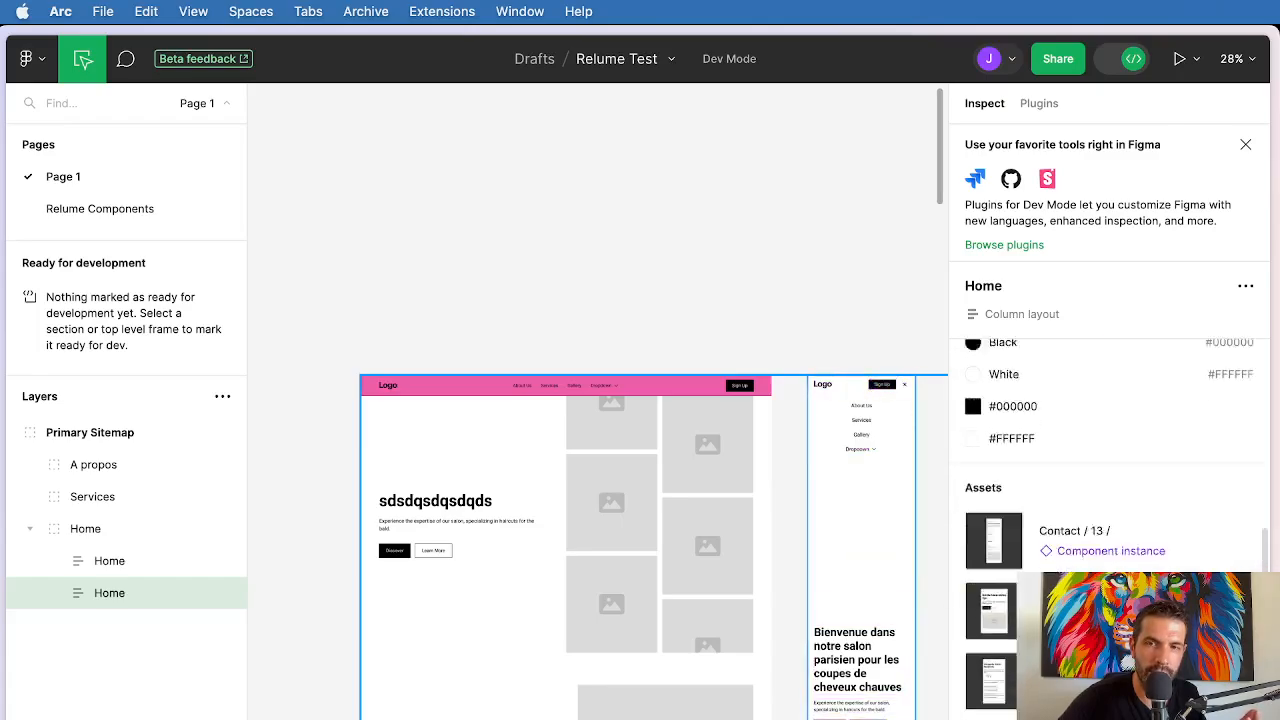
{"action": "scroll", "coordinate": [1046, 483], "scroll_direction": "up", "scroll_amount": 4}
{"action": "scroll", "coordinate": [1051, 516], "scroll_direction": "up", "scroll_amount": 5}
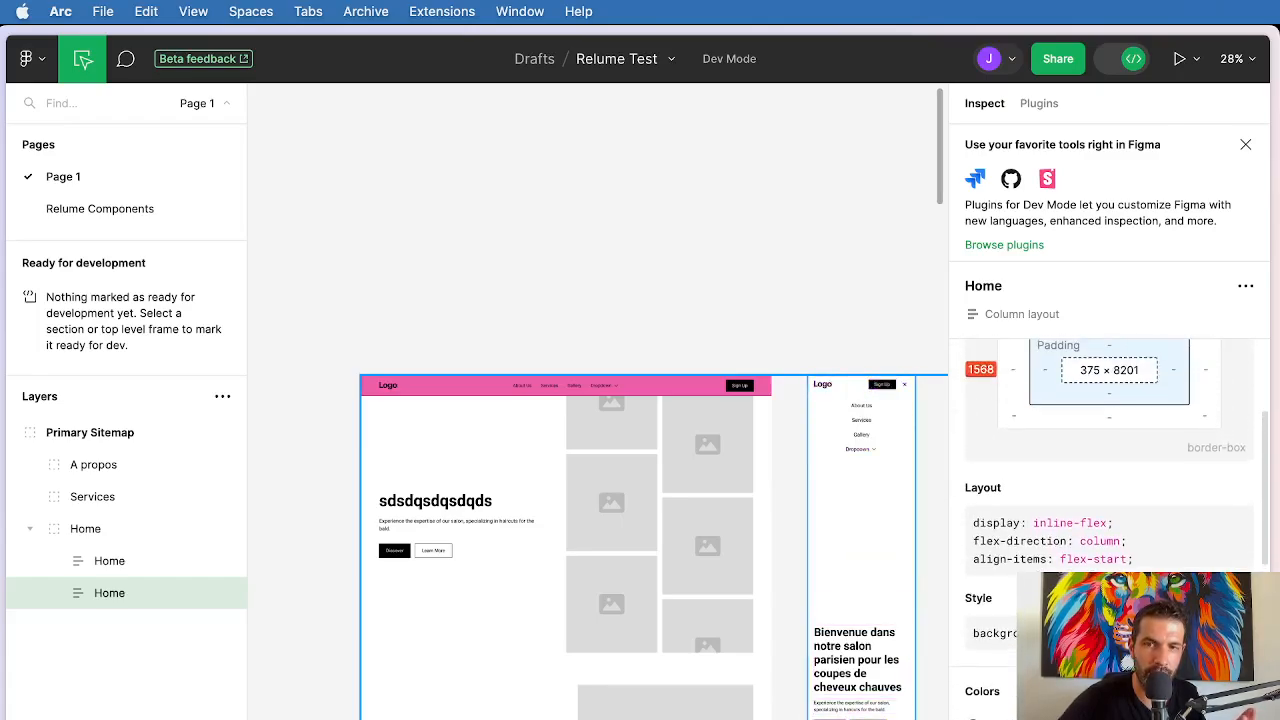
{"action": "scroll", "coordinate": [1070, 500], "scroll_direction": "up", "scroll_amount": 1}
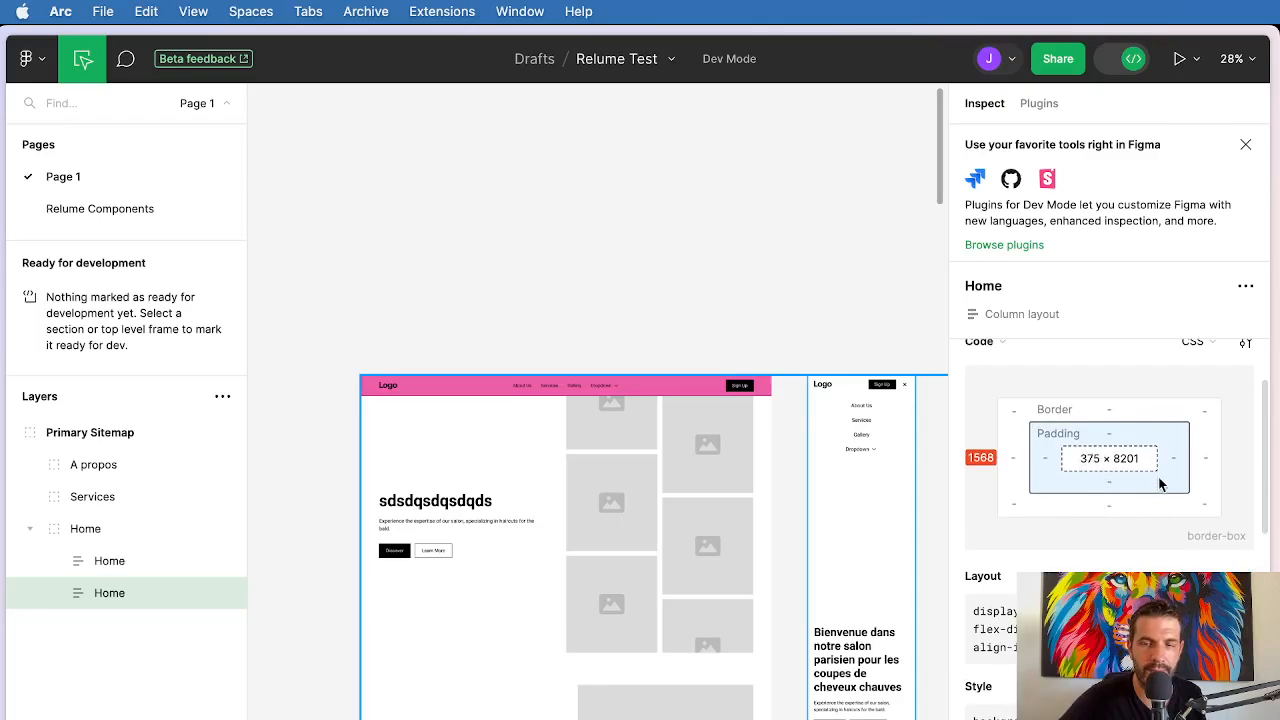
{"action": "scroll", "coordinate": [1158, 476], "scroll_direction": "up", "scroll_amount": 3}
{"action": "left_click", "coordinate": [1126, 60]}
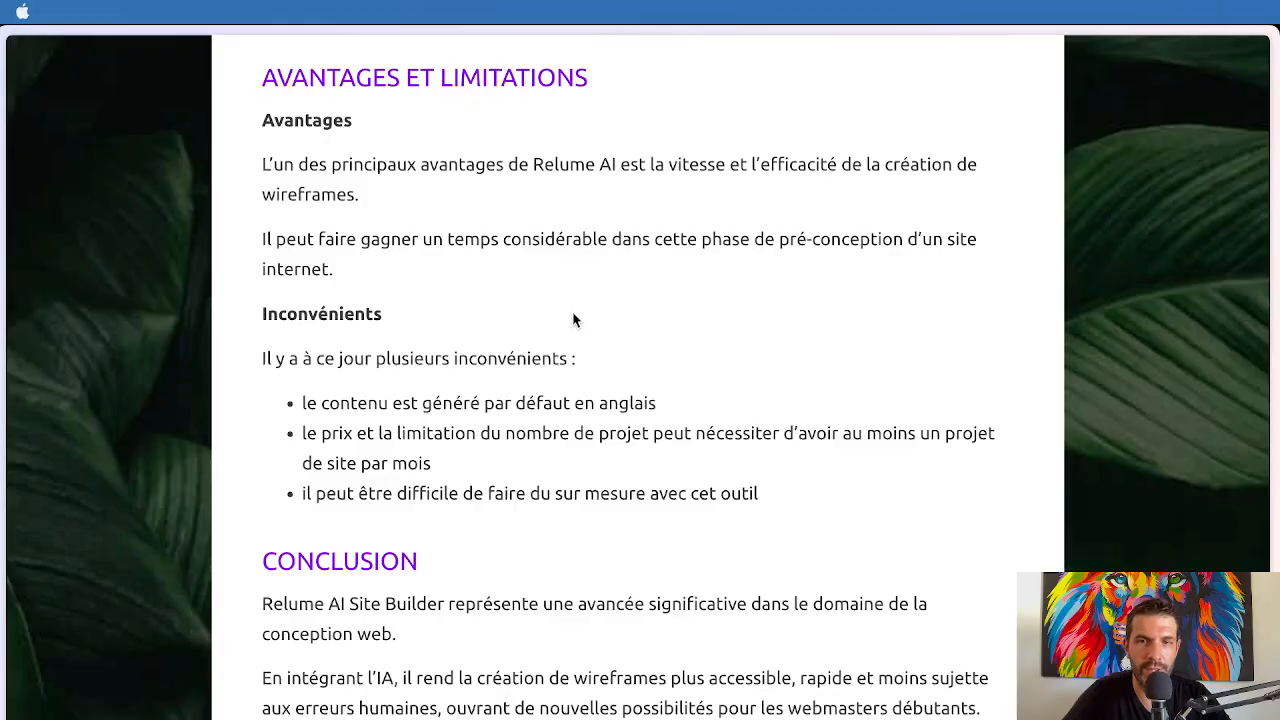
Step: Review the advantages and drawbacks in the Relume AI article, highlighting the time saving, default English content and pricing points
{"action": "scroll", "coordinate": [531, 293], "scroll_direction": "up", "scroll_amount": 3}
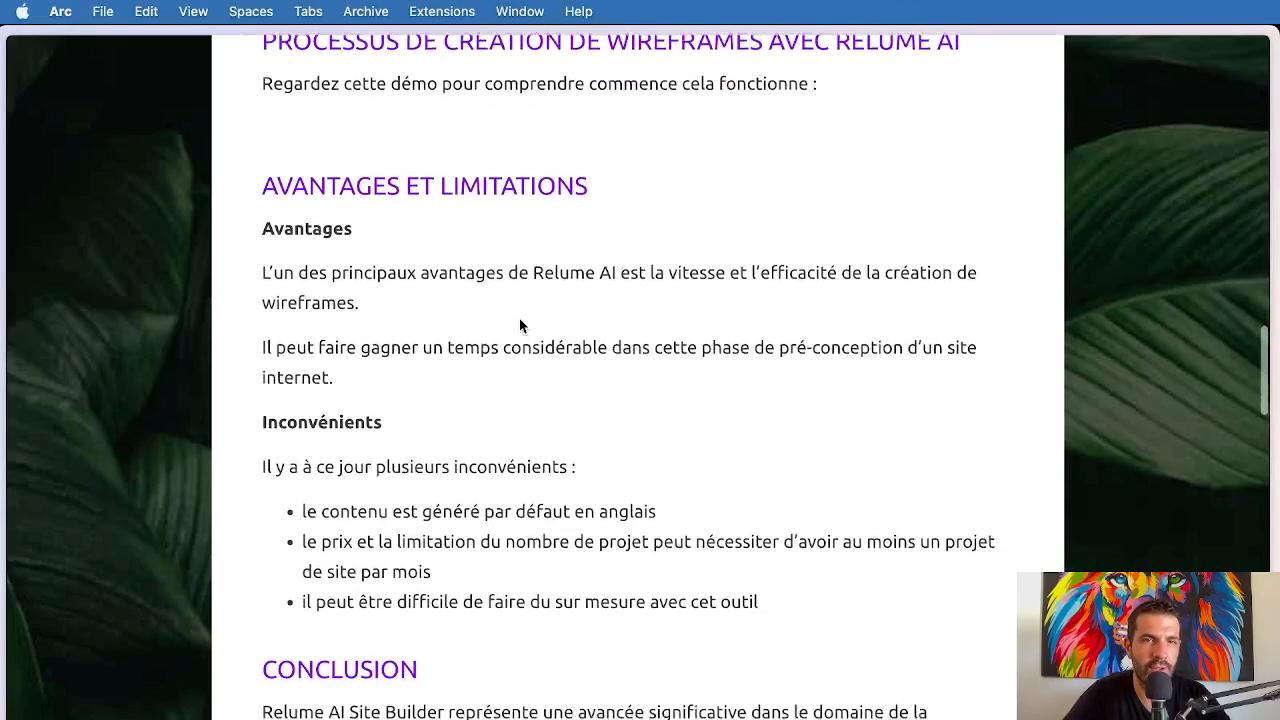
{"action": "scroll", "coordinate": [519, 322], "scroll_direction": "down", "scroll_amount": 2}
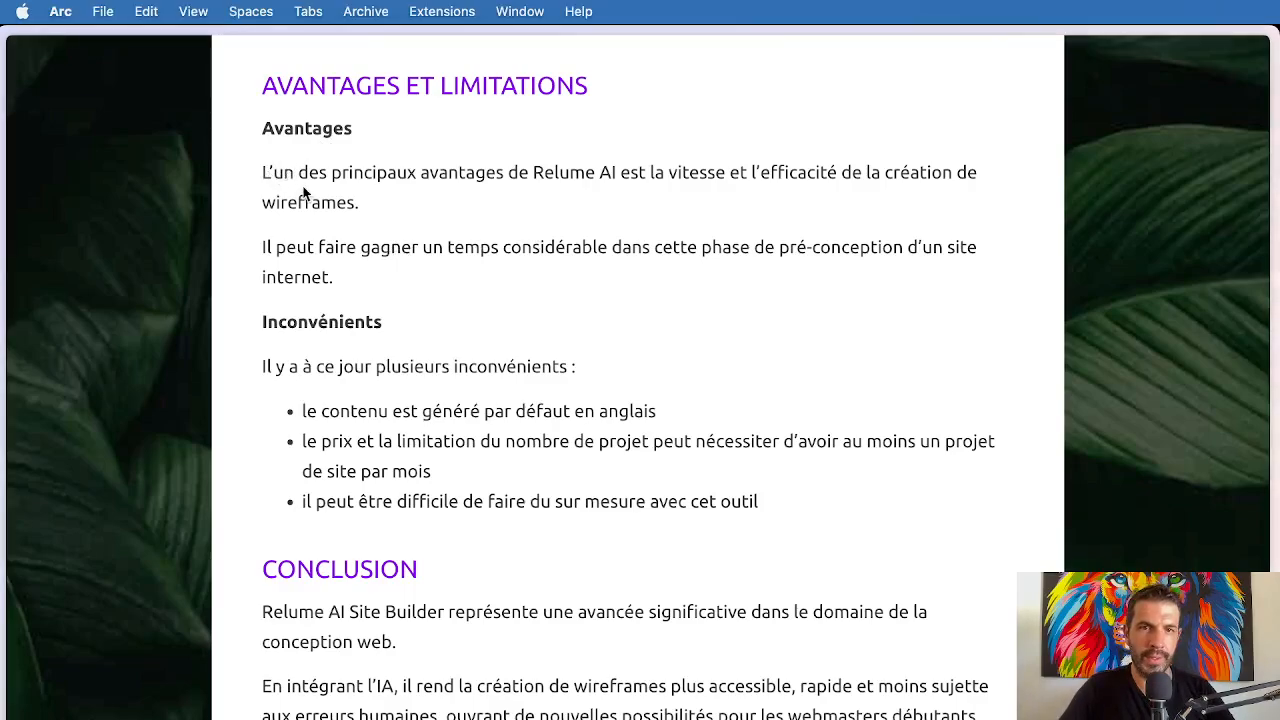
{"action": "left_click_drag", "start_coordinate": [371, 250], "coordinate": [477, 270]}
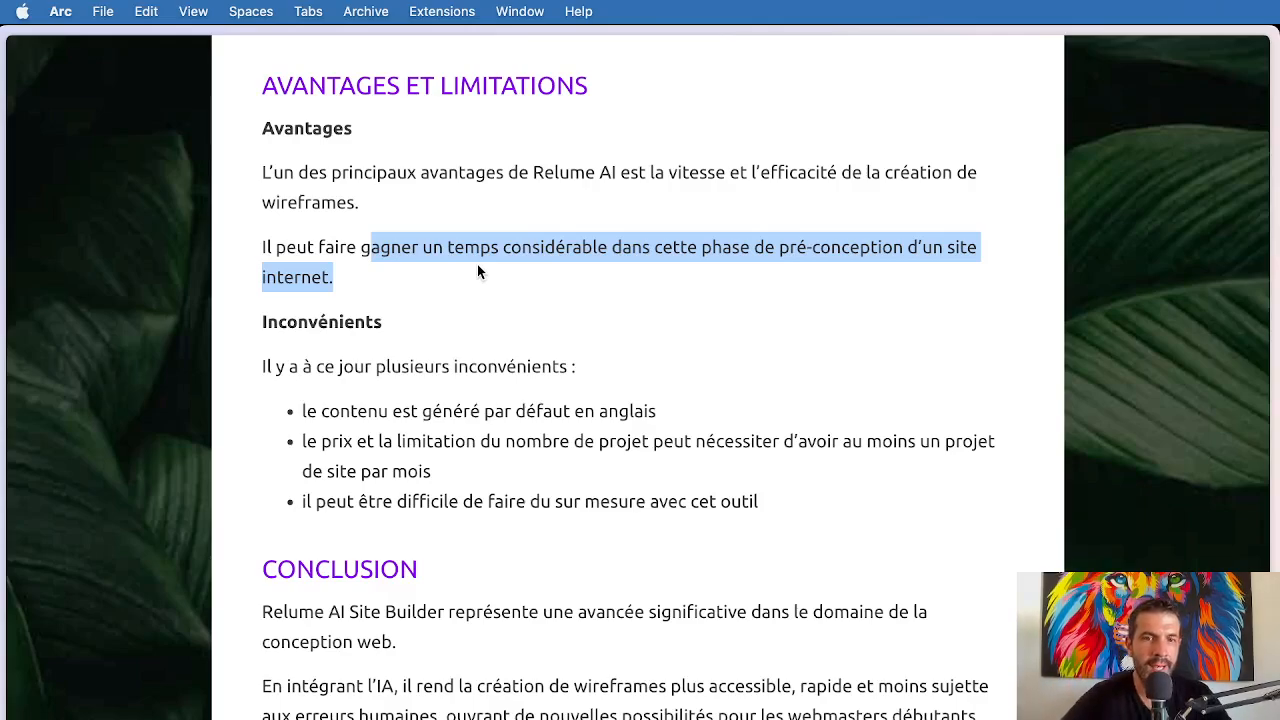
{"action": "left_click", "coordinate": [480, 432]}
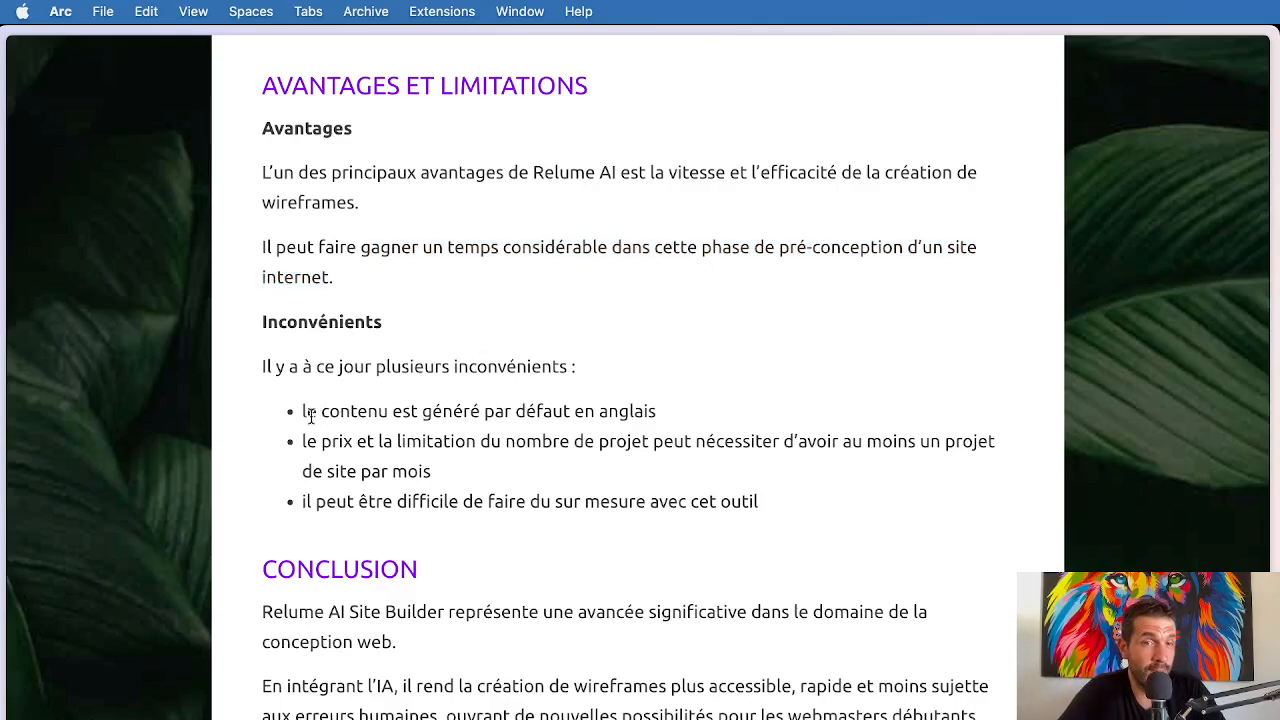
{"action": "left_click_drag", "start_coordinate": [301, 411], "coordinate": [660, 425]}
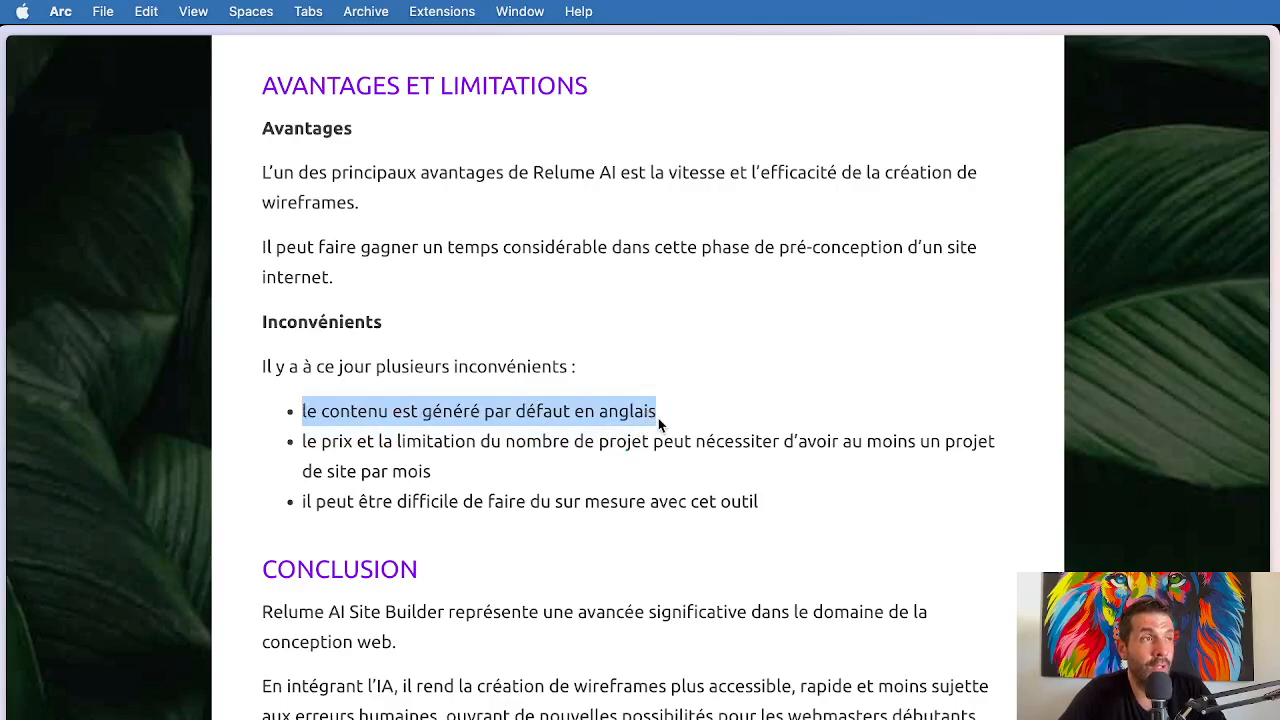
{"action": "left_click", "coordinate": [474, 450]}
{"action": "left_click_drag", "start_coordinate": [451, 482], "coordinate": [294, 447]}
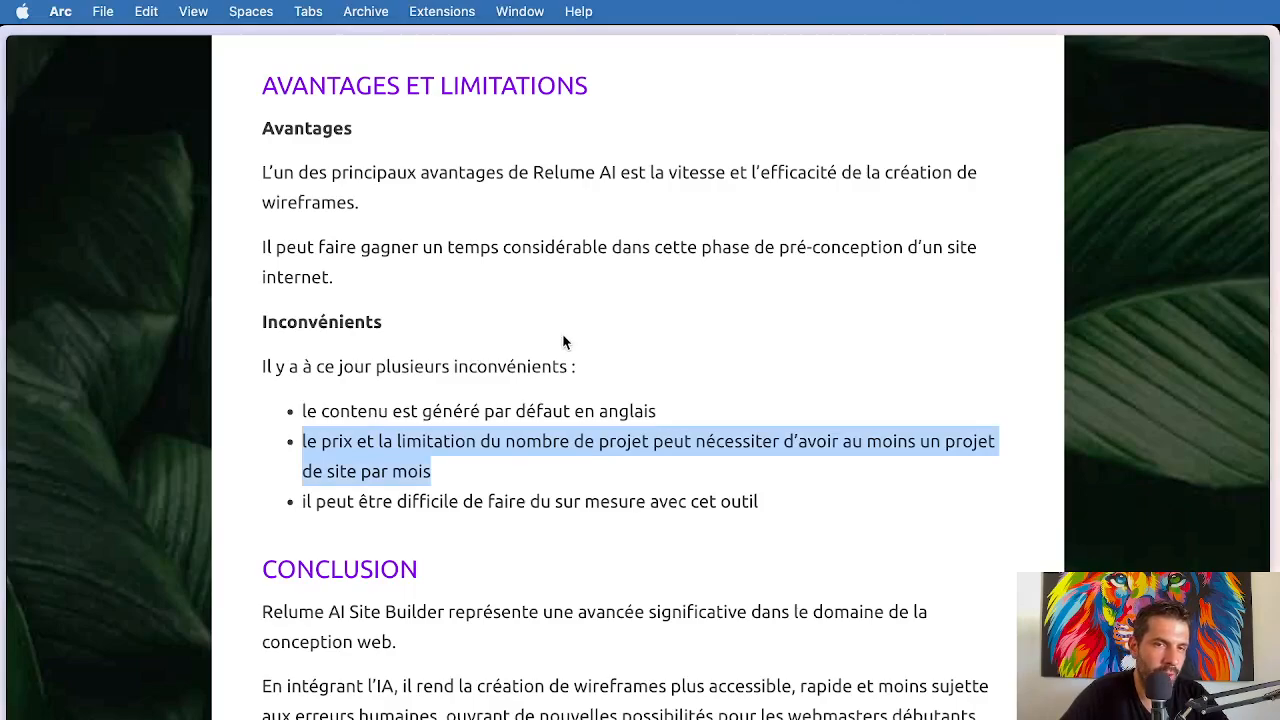
{"action": "left_click", "coordinate": [444, 444]}
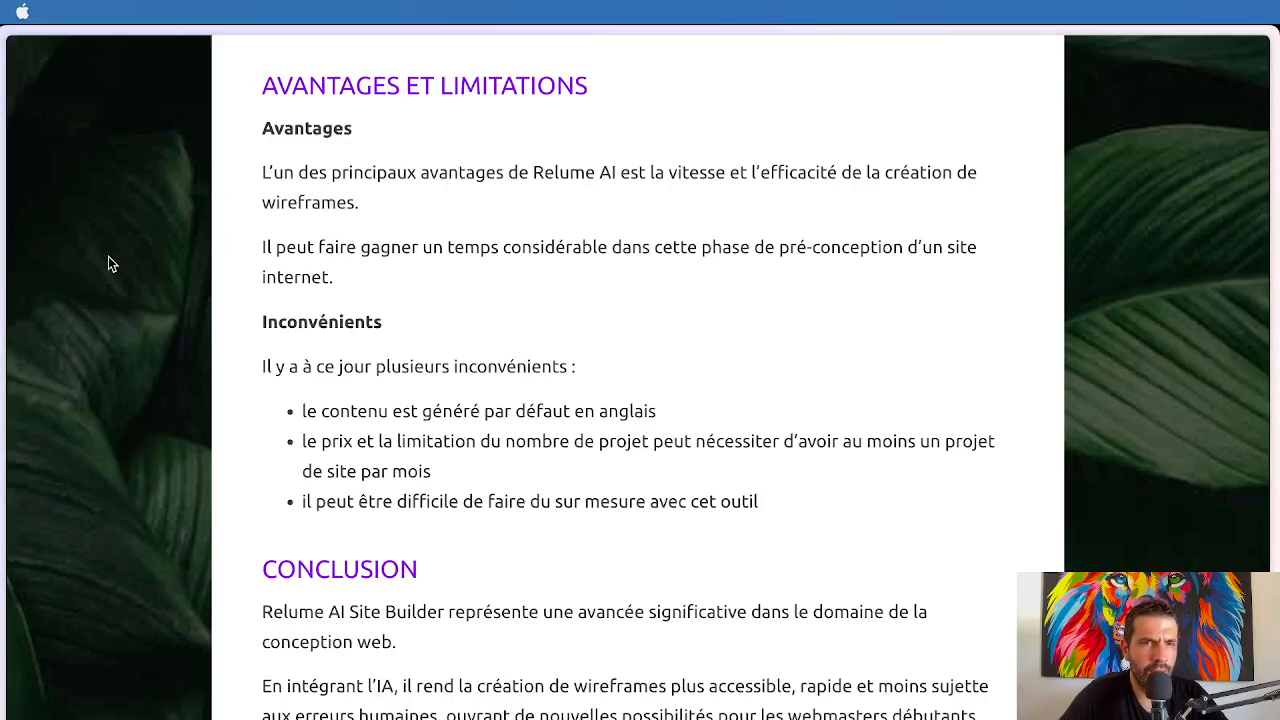
{"action": "mouse_move", "coordinate": [3, 244]}
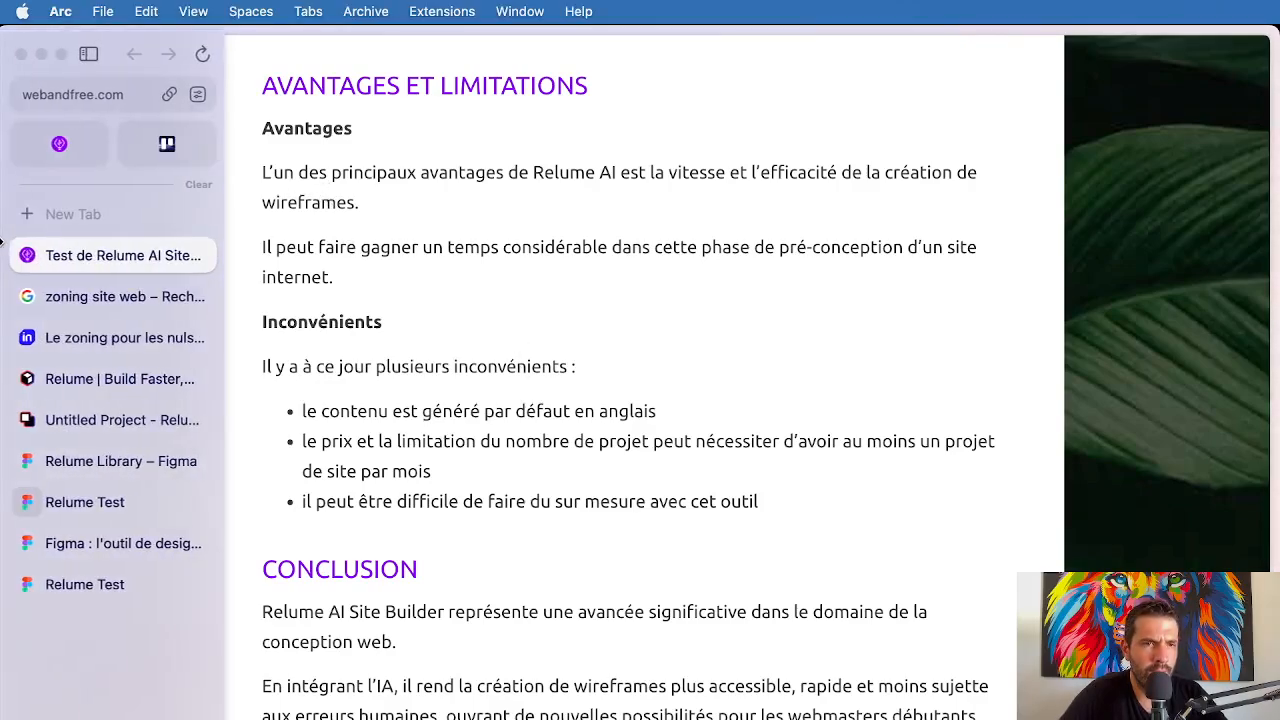
Step: Search the web for "relume pricing" in a new tab and open Relume Library's Pricing Plans page
{"action": "left_click", "coordinate": [65, 497]}
{"action": "key", "text": "super+r"}
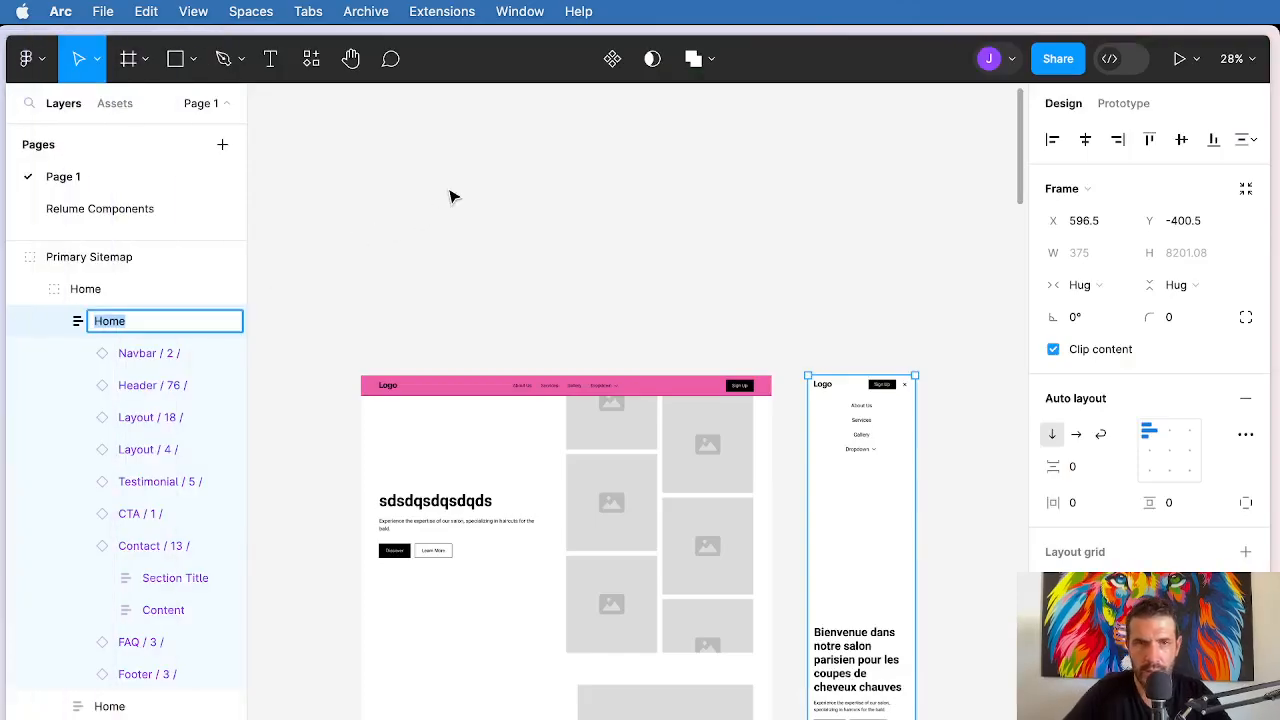
{"action": "key", "text": "super+t"}
{"action": "type", "text": "relume pr"}
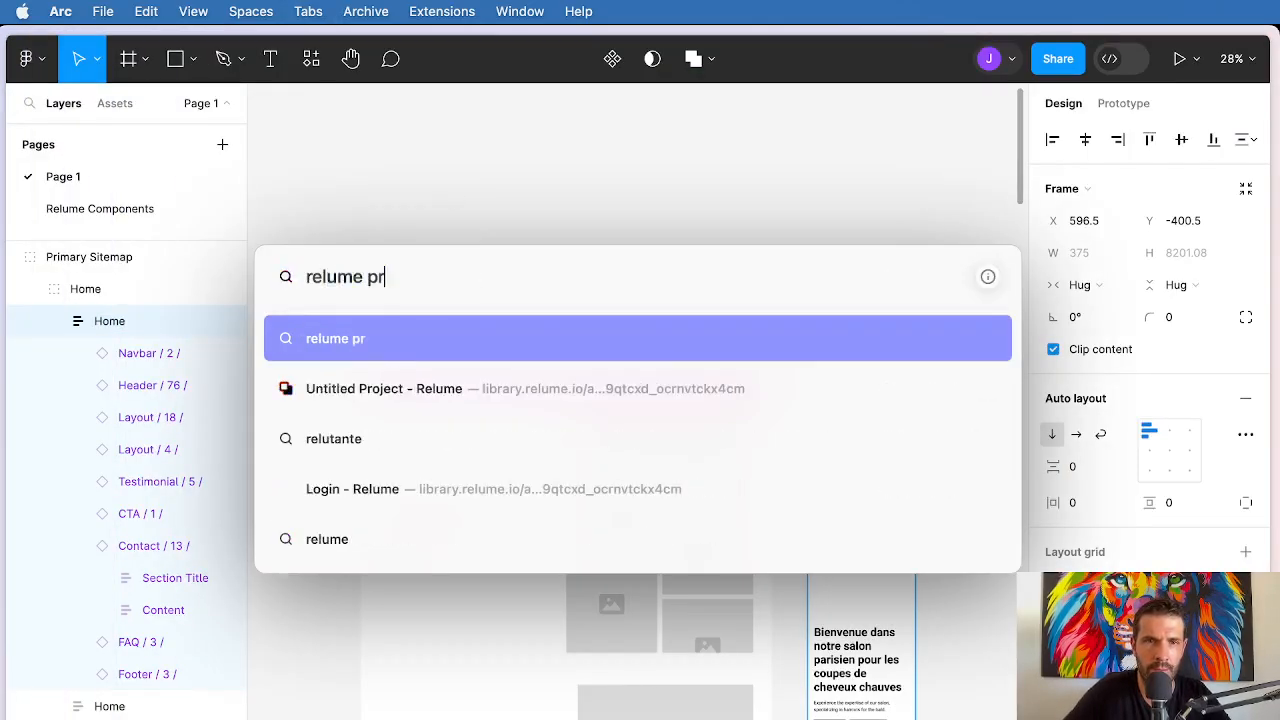
{"action": "type", "text": "icing"}
{"action": "key", "text": "Return"}
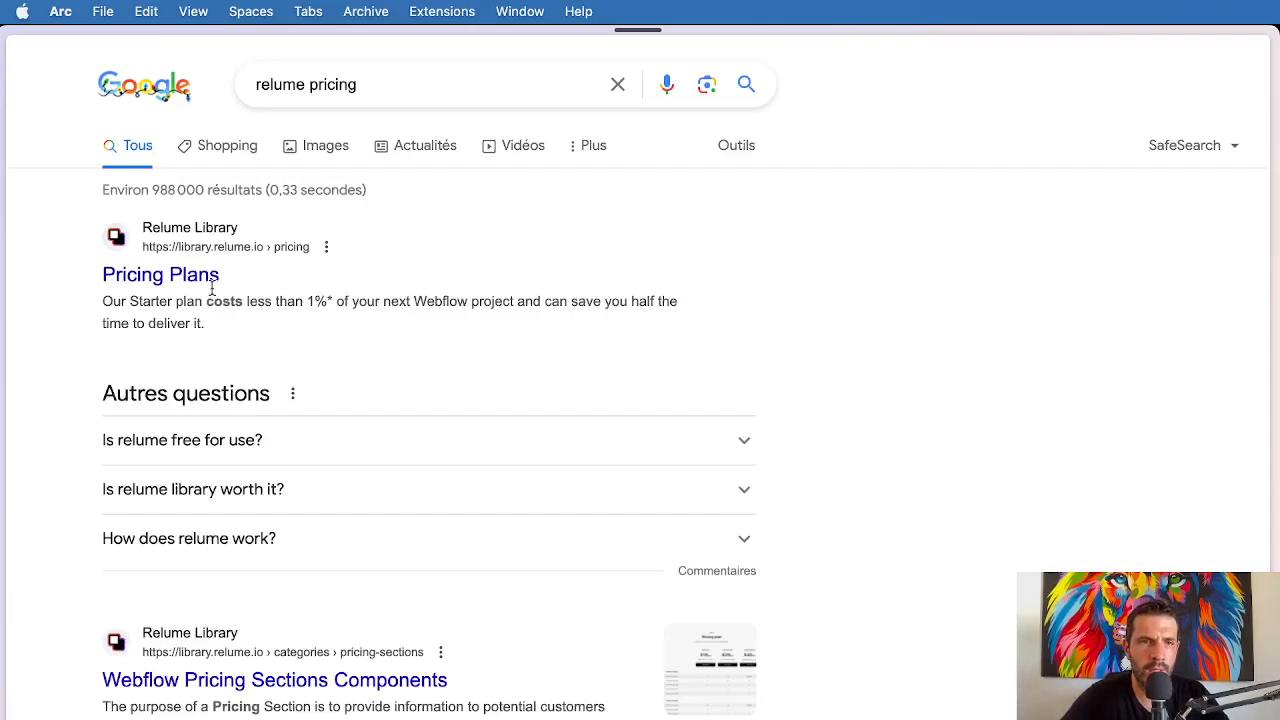
{"action": "left_click", "coordinate": [173, 273]}
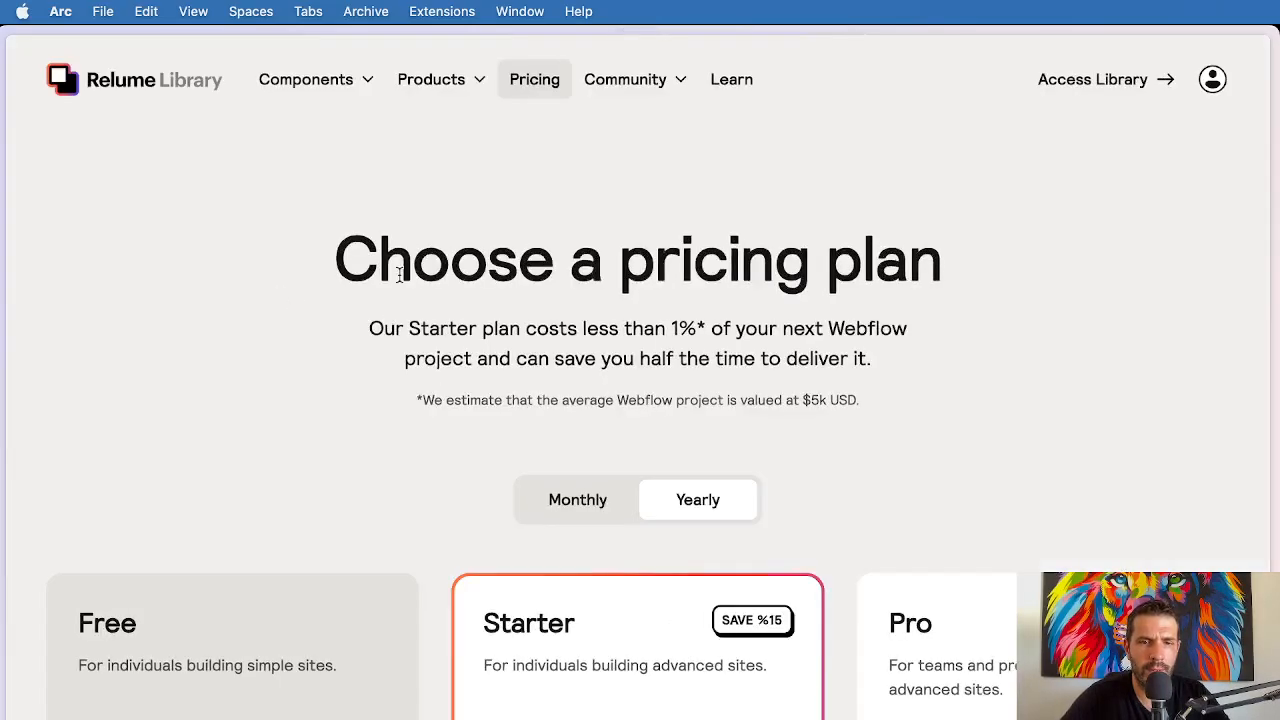
Step: Compare the prices and features of the Free, Starter and Pro plans under yearly billing, highlighting the Starter plan's project limit
{"action": "scroll", "coordinate": [399, 274], "scroll_direction": "down", "scroll_amount": 10}
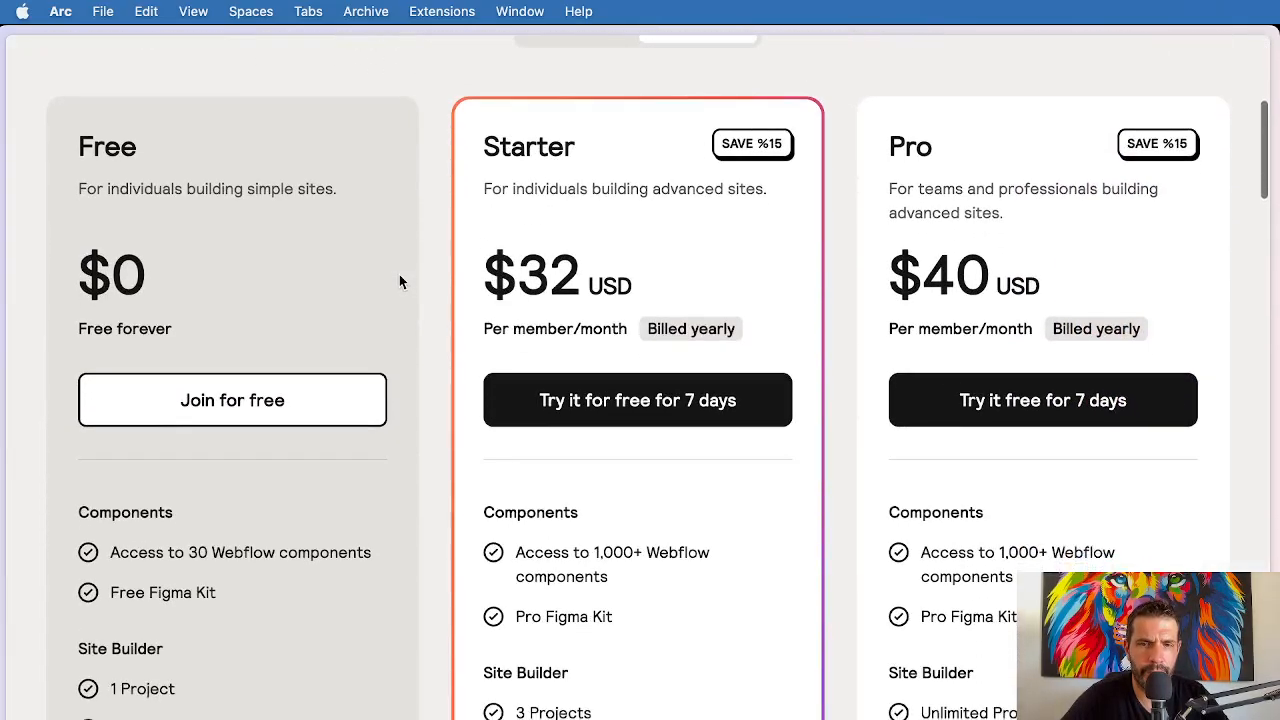
{"action": "scroll", "coordinate": [399, 274], "scroll_direction": "up", "scroll_amount": 5}
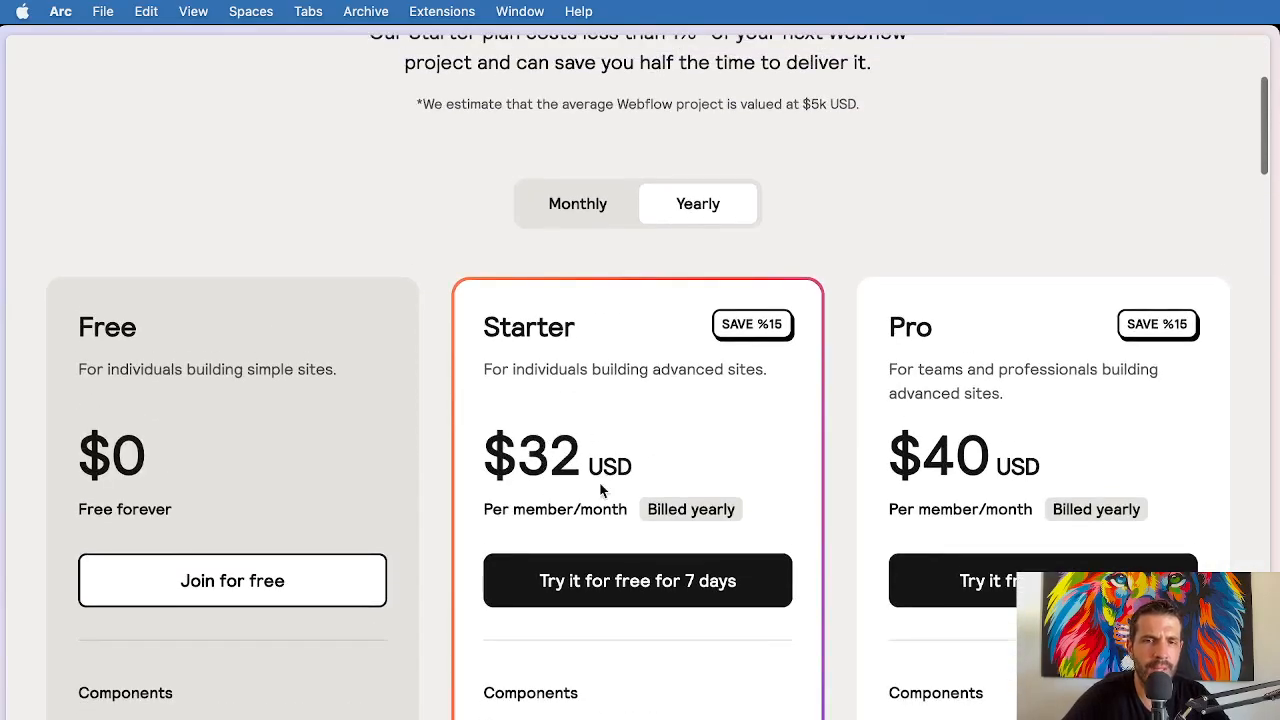
{"action": "scroll", "coordinate": [612, 490], "scroll_direction": "down", "scroll_amount": 5}
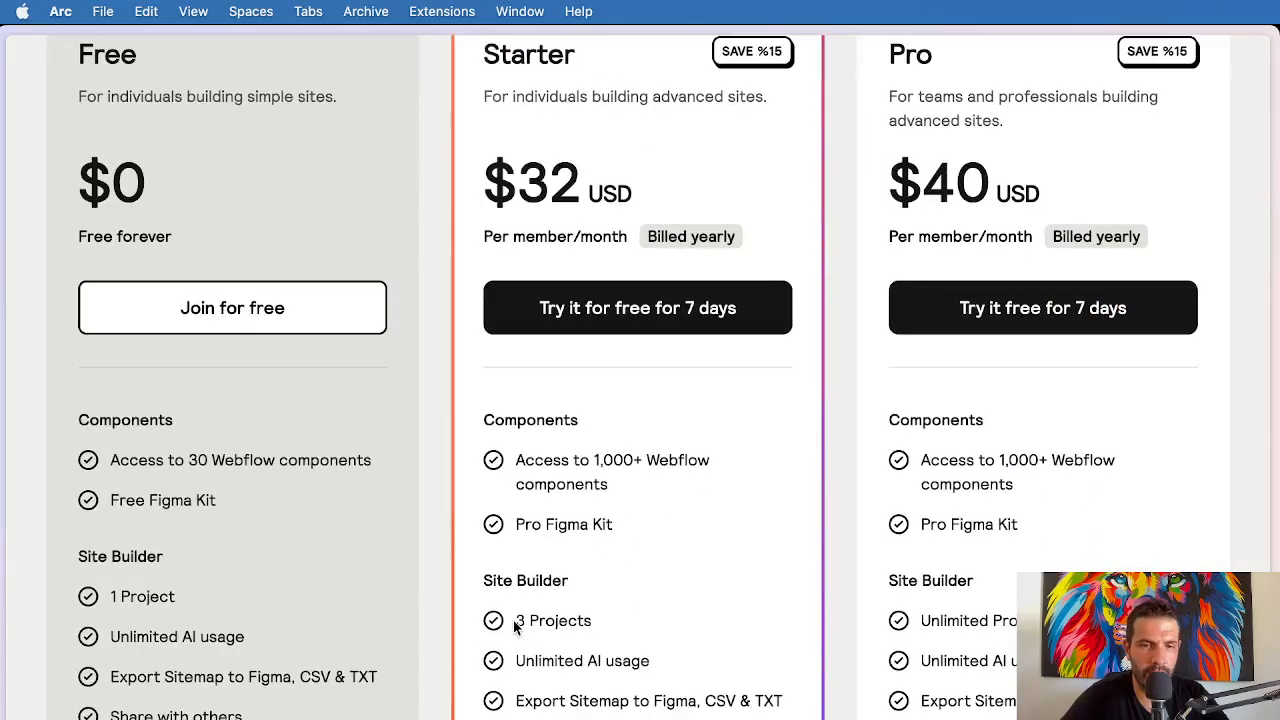
{"action": "left_click_drag", "start_coordinate": [514, 620], "coordinate": [633, 632]}
{"action": "scroll", "coordinate": [634, 558], "scroll_direction": "up", "scroll_amount": 3}
{"action": "scroll", "coordinate": [634, 562], "scroll_direction": "down", "scroll_amount": 2}
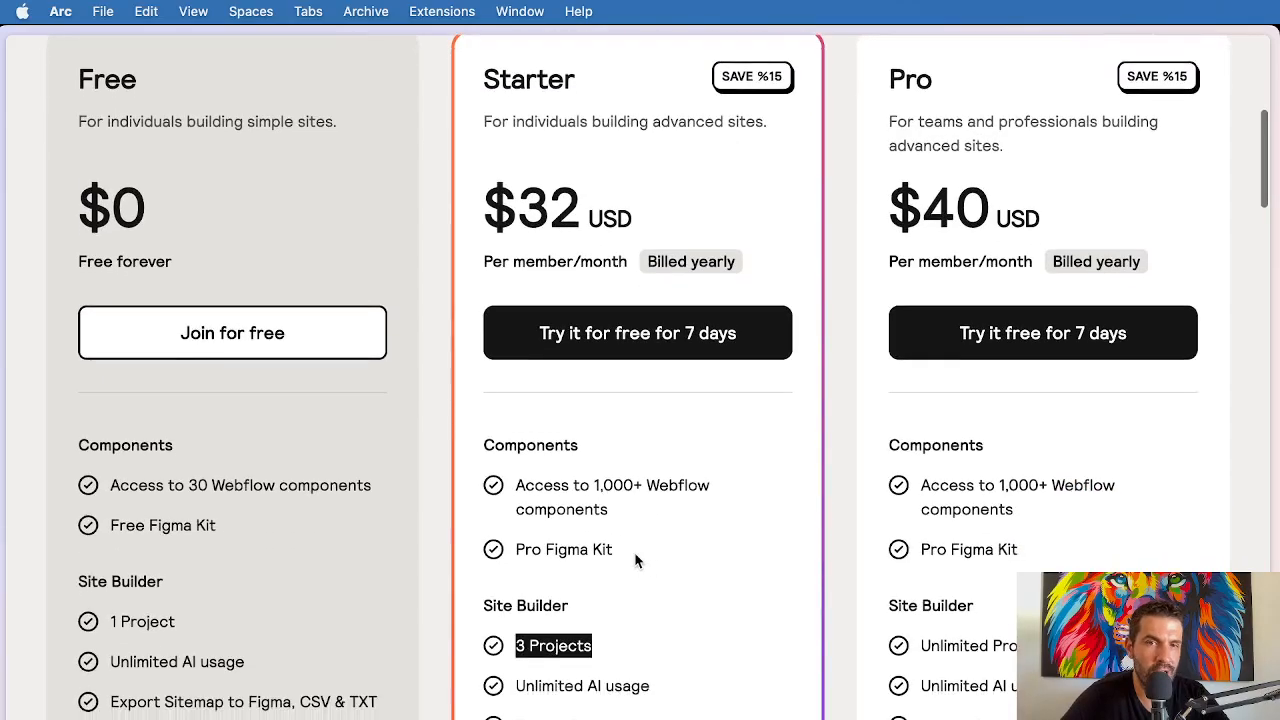
{"action": "scroll", "coordinate": [660, 400], "scroll_direction": "down", "scroll_amount": 1}
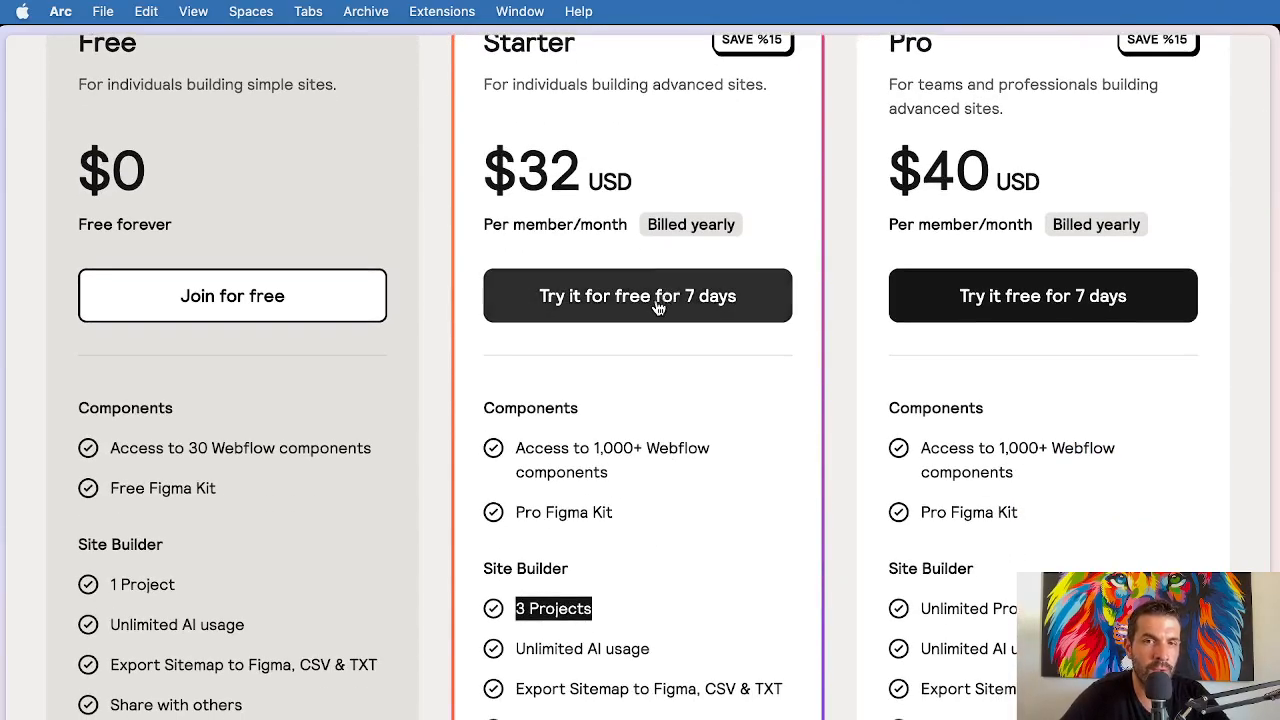
{"action": "key", "text": "super+Tab"}
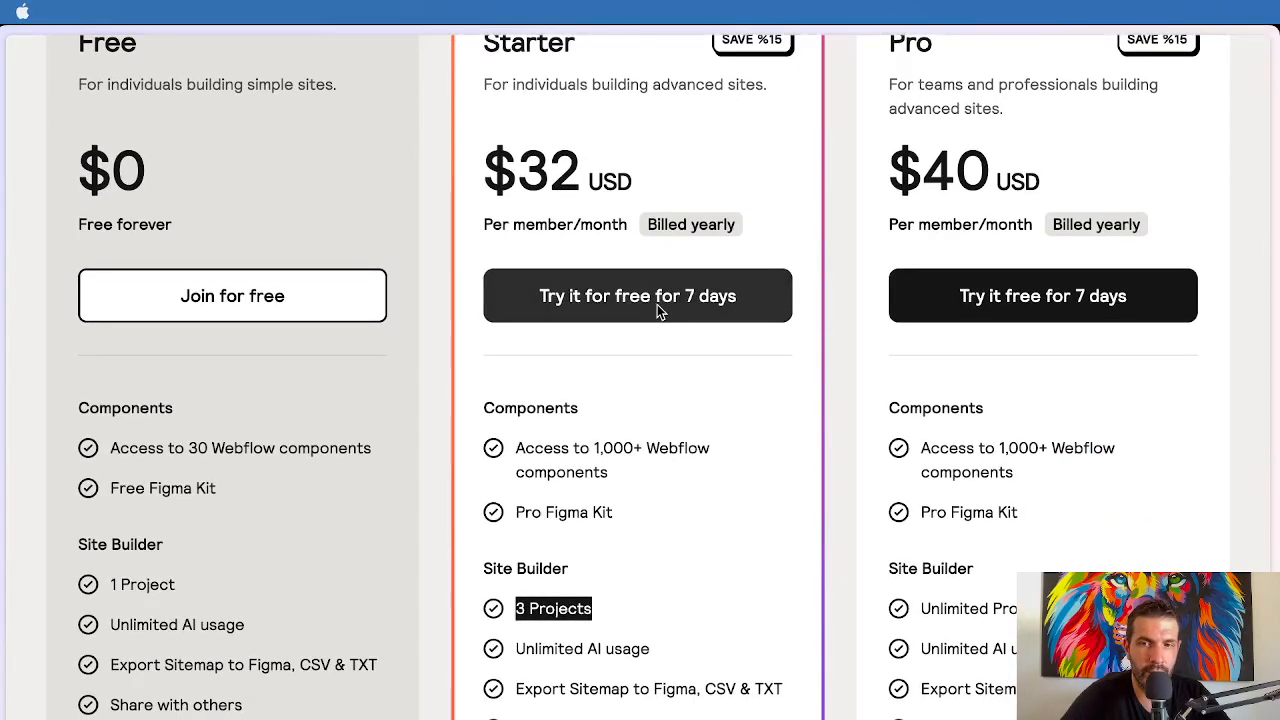
{"action": "key", "text": "super+Tab"}
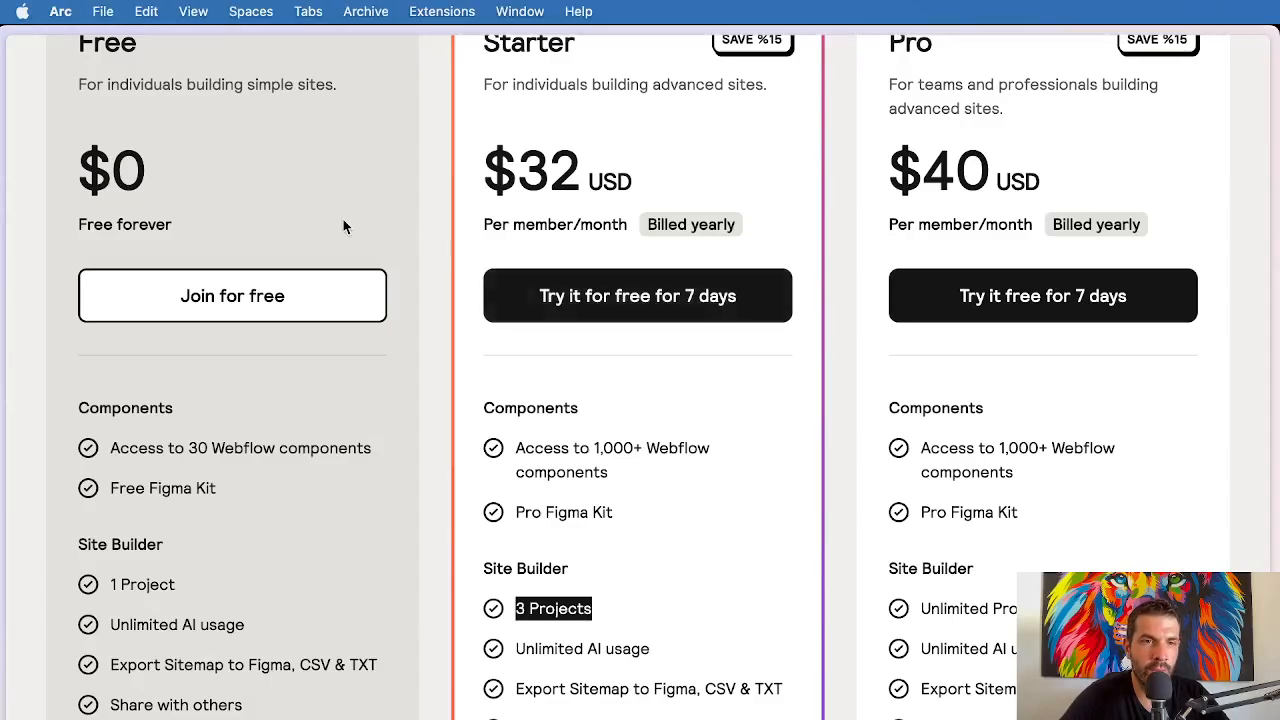
{"action": "scroll", "coordinate": [457, 391], "scroll_direction": "up", "scroll_amount": 1}
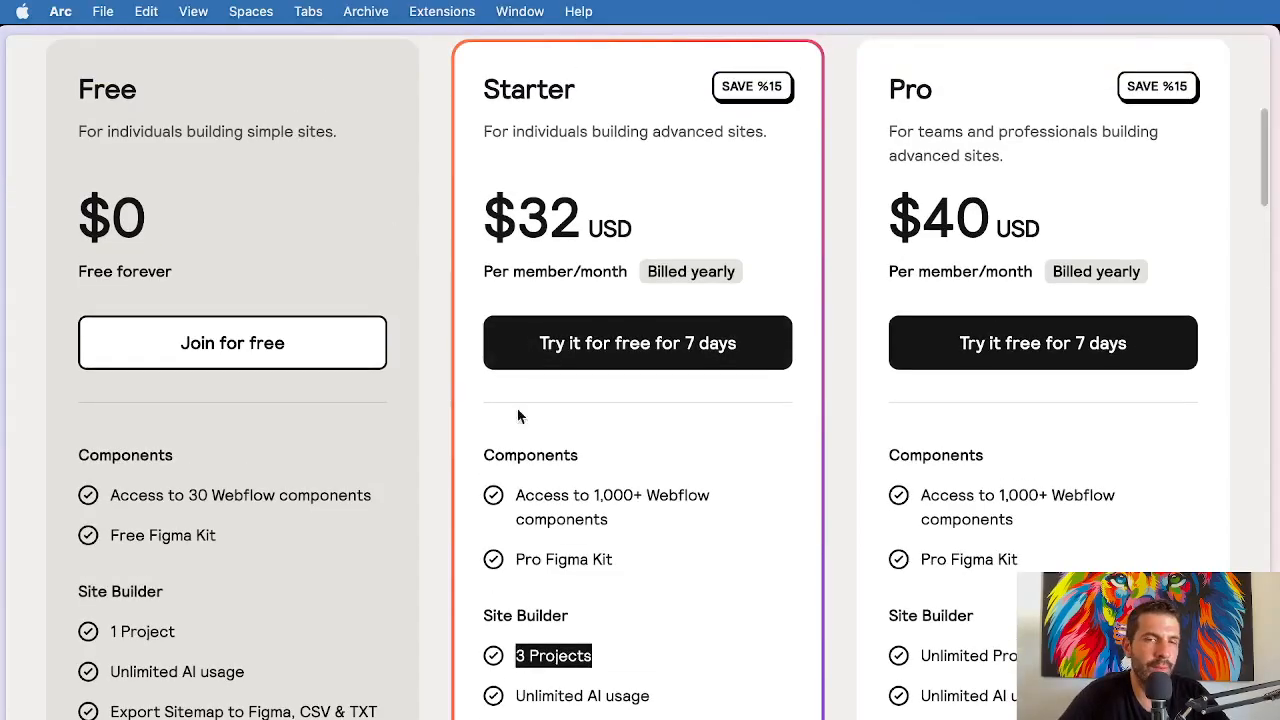
{"action": "scroll", "coordinate": [585, 495], "scroll_direction": "down", "scroll_amount": 3}
{"action": "scroll", "coordinate": [585, 495], "scroll_direction": "up", "scroll_amount": 5}
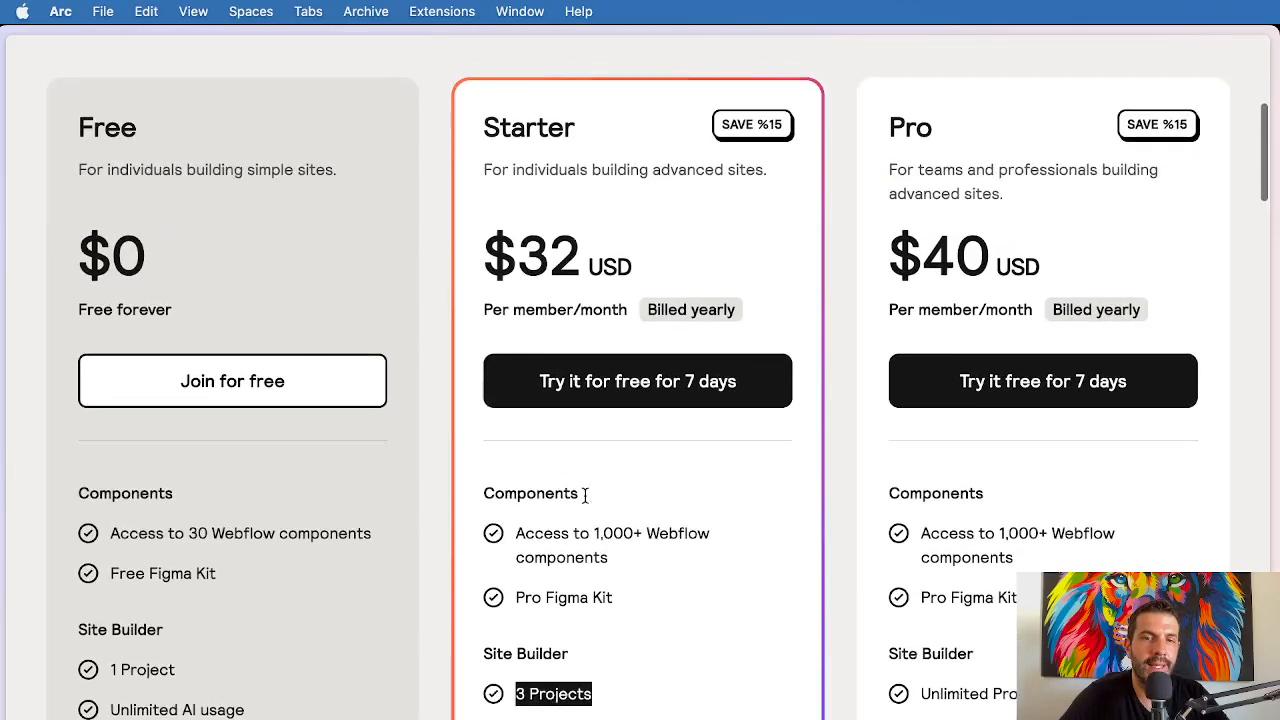
Step: Return to the Relume AI test article and review its drawbacks and conclusion, highlighting the point about the difficulty of custom work
{"action": "mouse_move", "coordinate": [3, 300]}
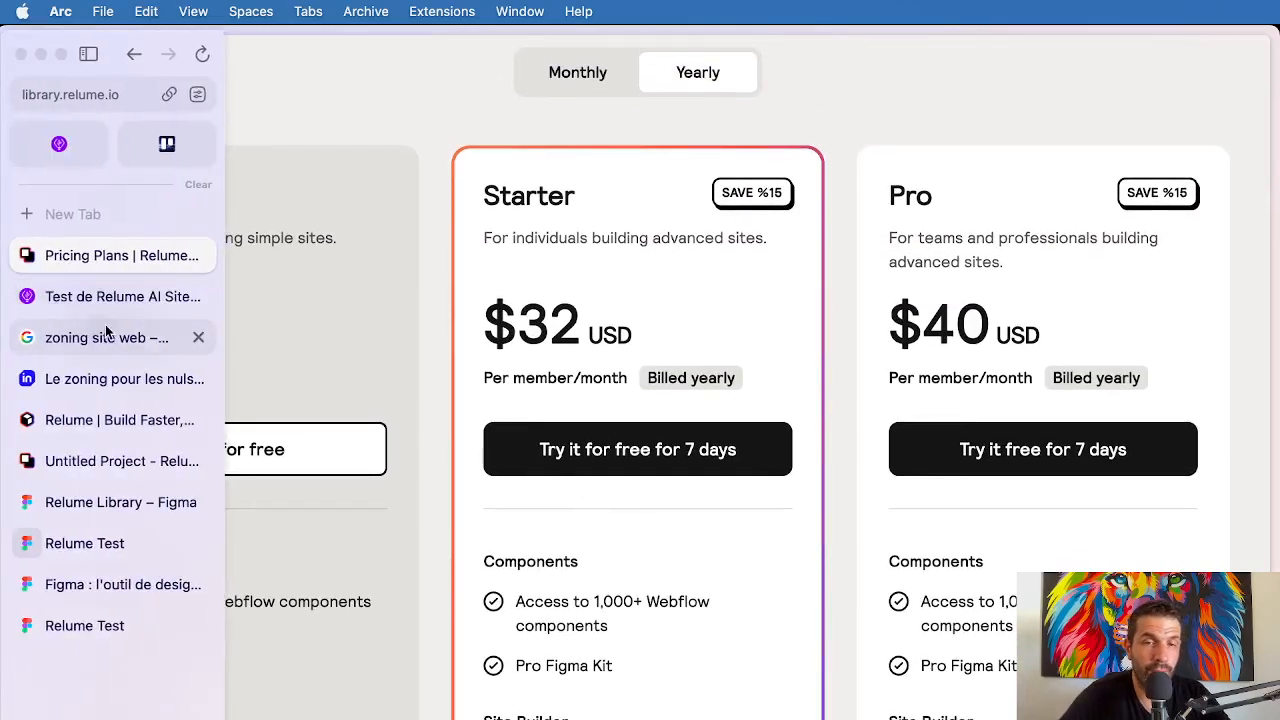
{"action": "left_click", "coordinate": [86, 298]}
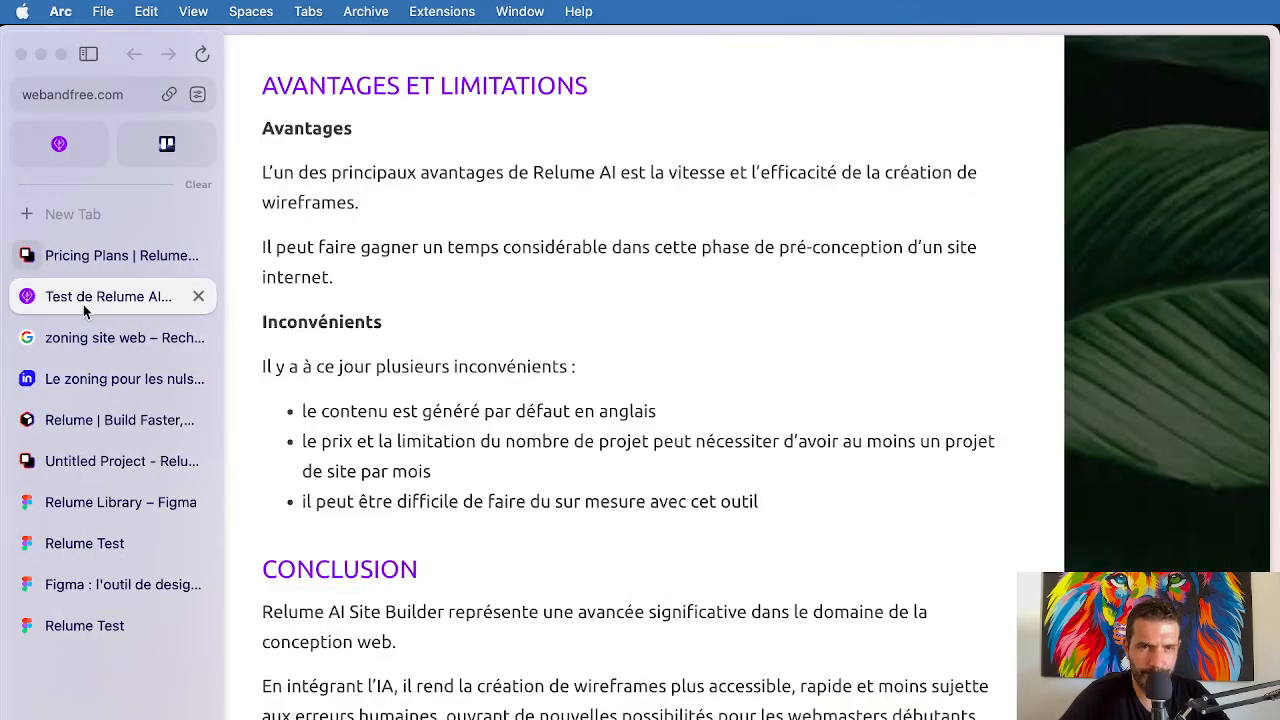
{"action": "left_click_drag", "start_coordinate": [536, 411], "coordinate": [574, 411]}
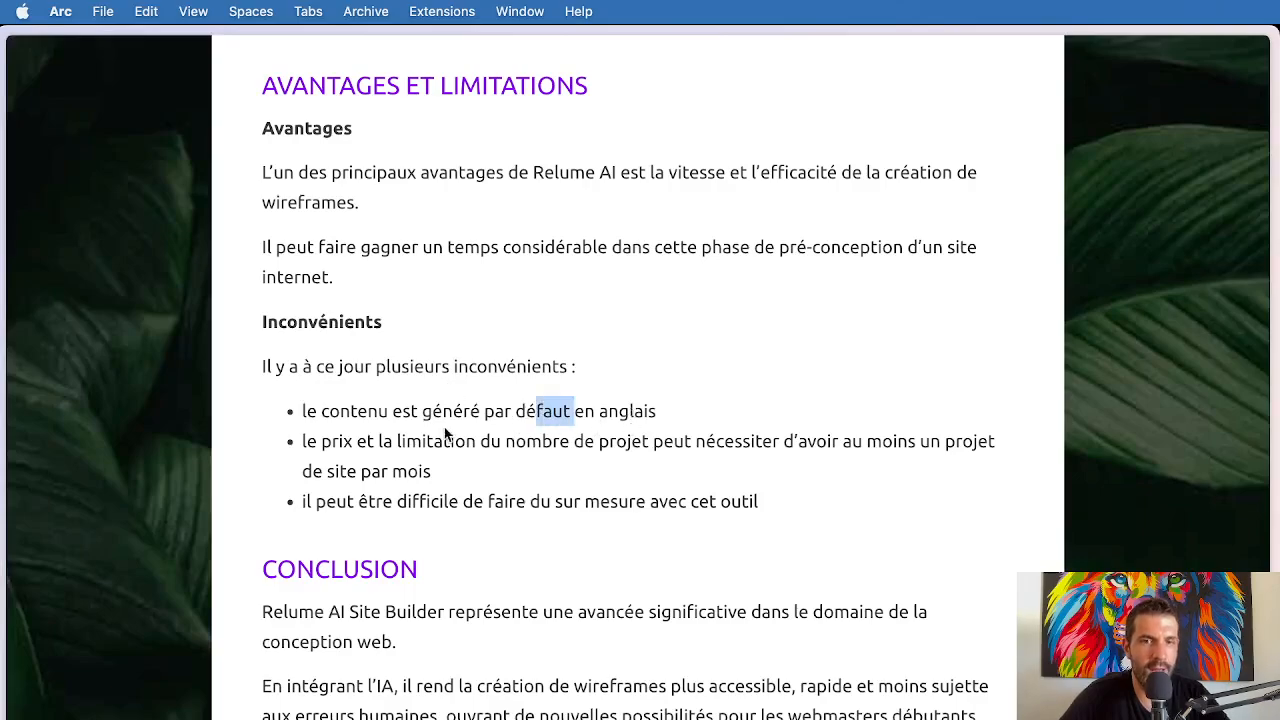
{"action": "left_click", "coordinate": [438, 441]}
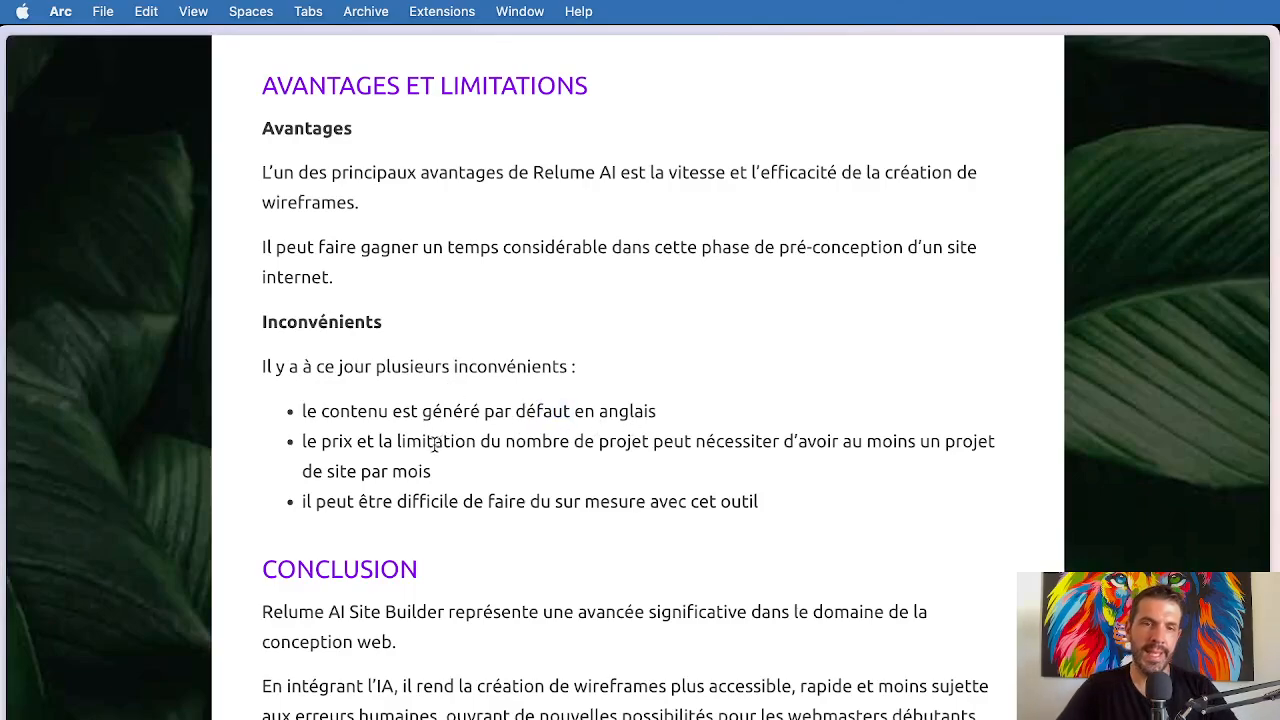
{"action": "scroll", "coordinate": [417, 436], "scroll_direction": "down", "scroll_amount": 1}
{"action": "left_click_drag", "start_coordinate": [309, 462], "coordinate": [648, 468]}
{"action": "key", "text": "super+Tab"}
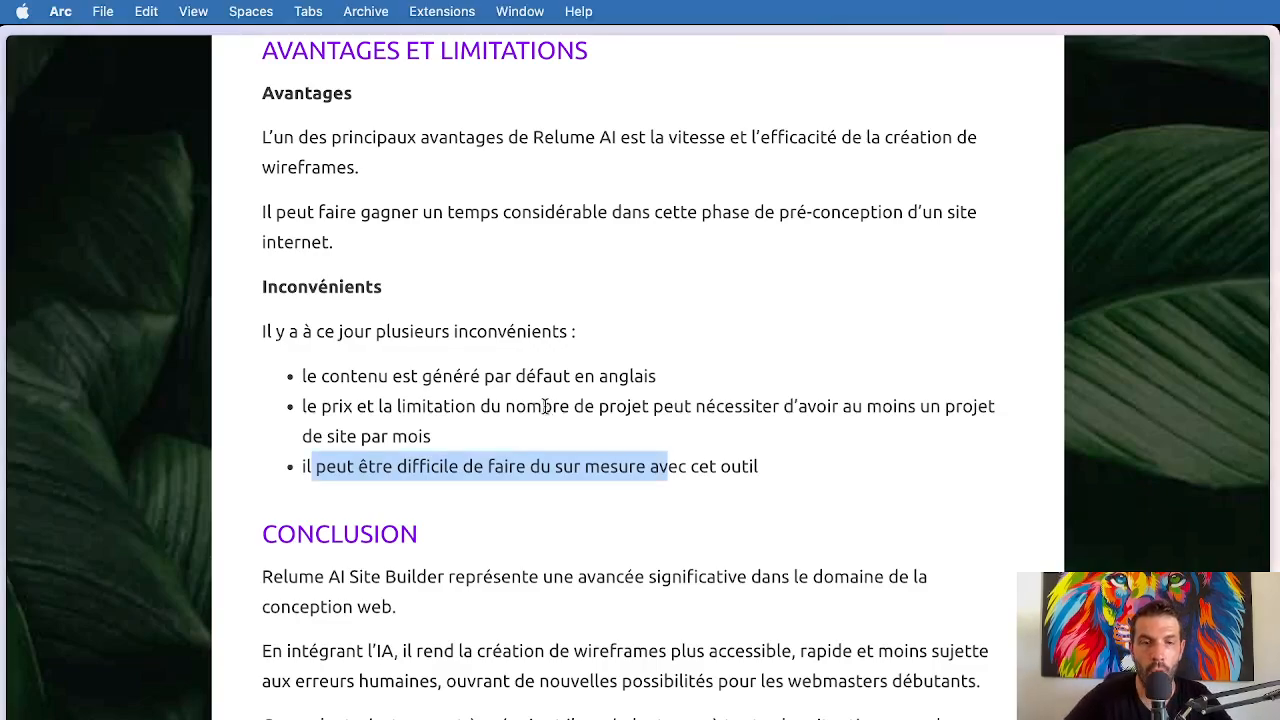
{"action": "scroll", "coordinate": [555, 360], "scroll_direction": "down", "scroll_amount": 5}
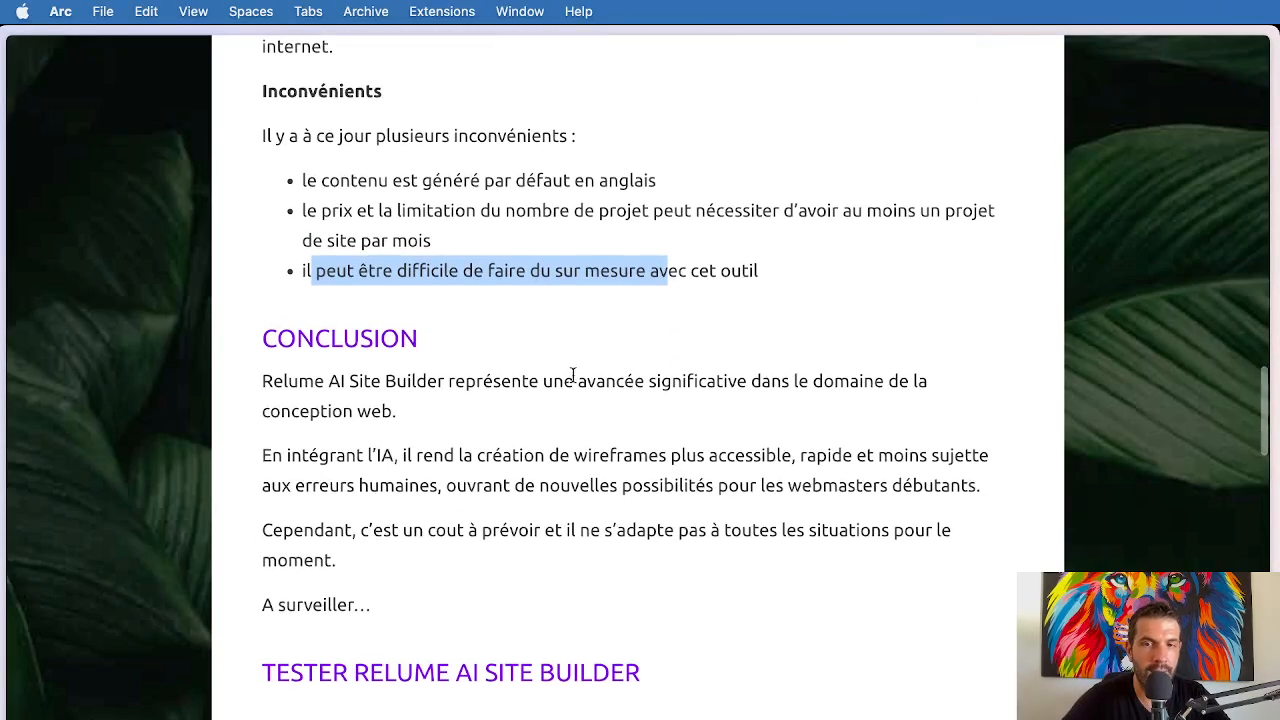